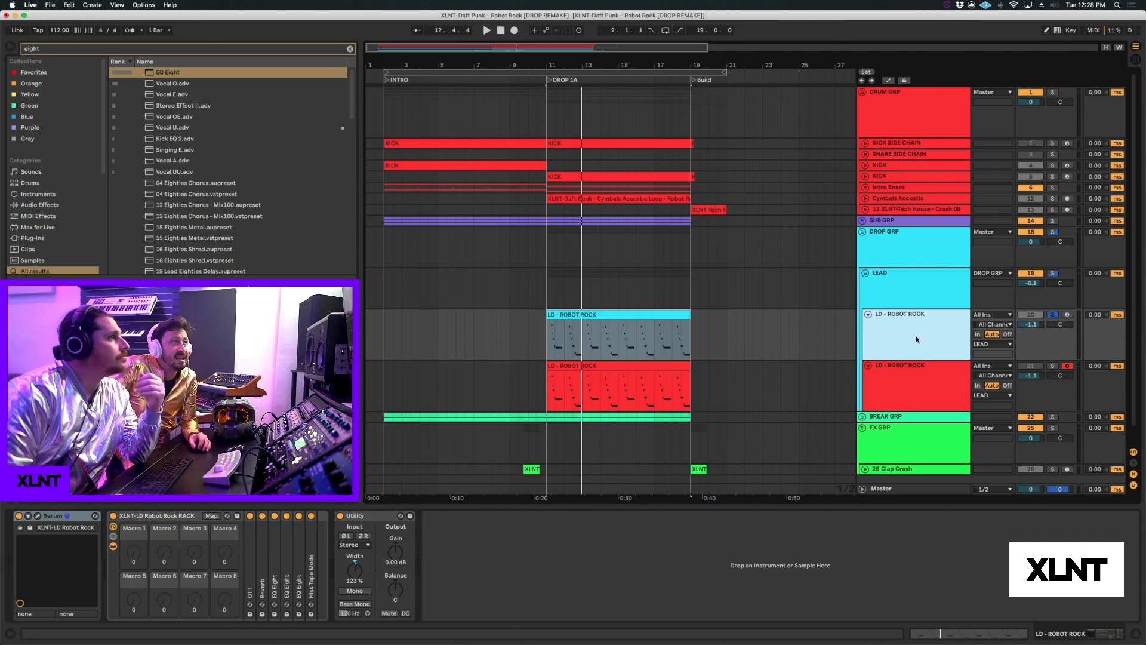
- Open the Serum instrument on the lower LD - ROBOT ROCK track and enlarge and reposition its window
left_click_drag(521, 60, 498, 63)
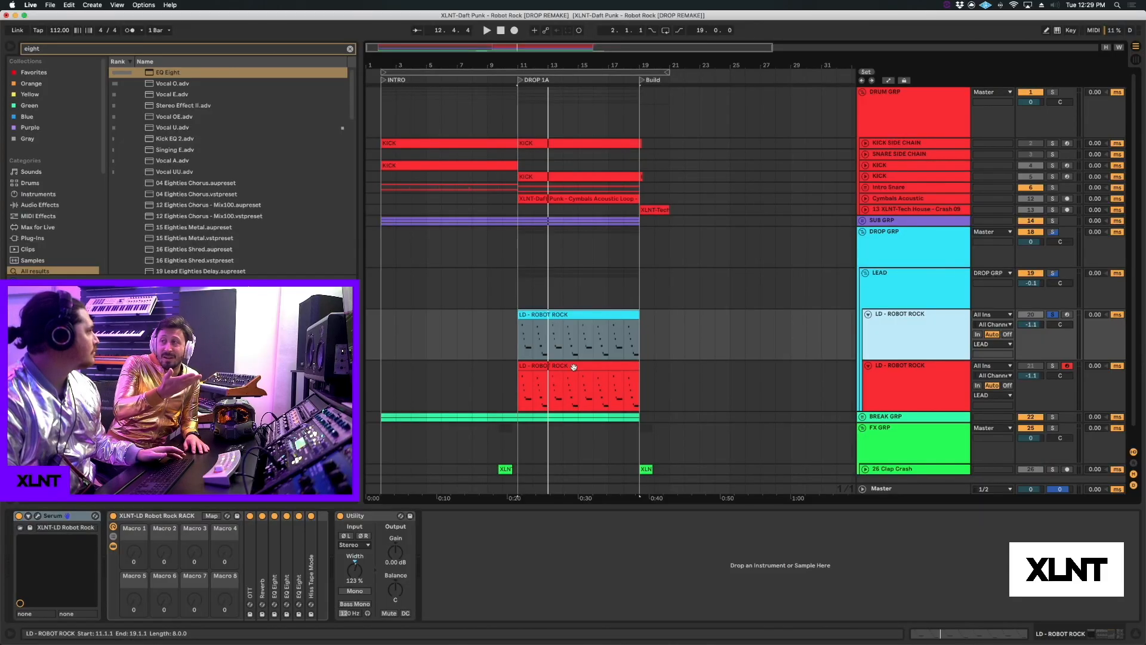
scroll(571, 368, "down", 1)
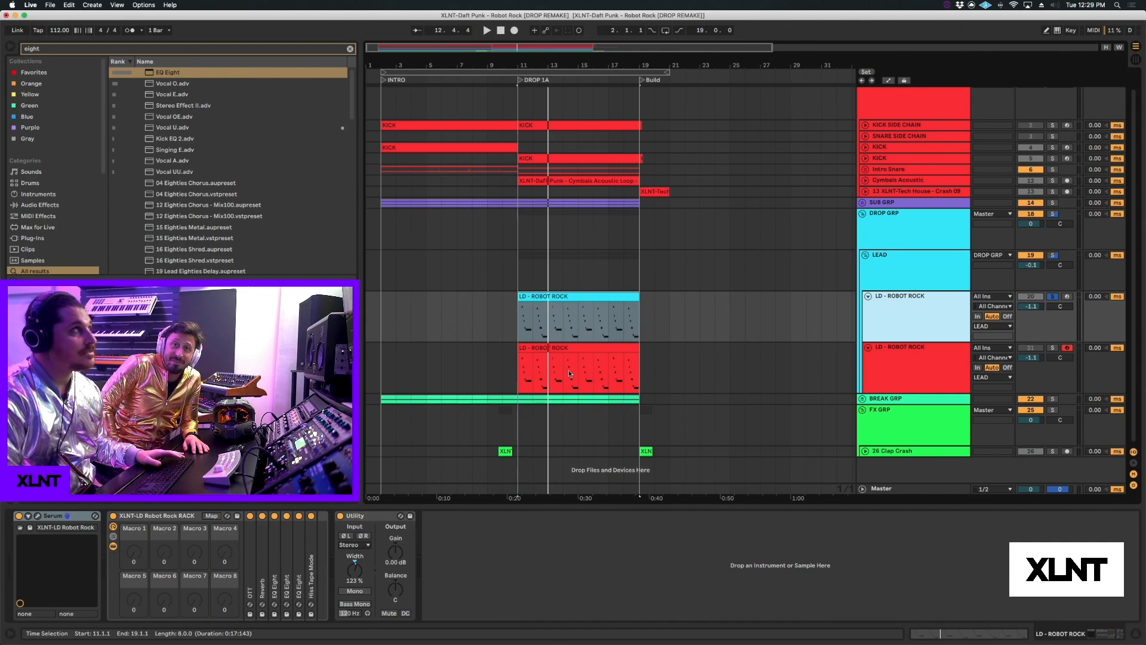
key("Down")
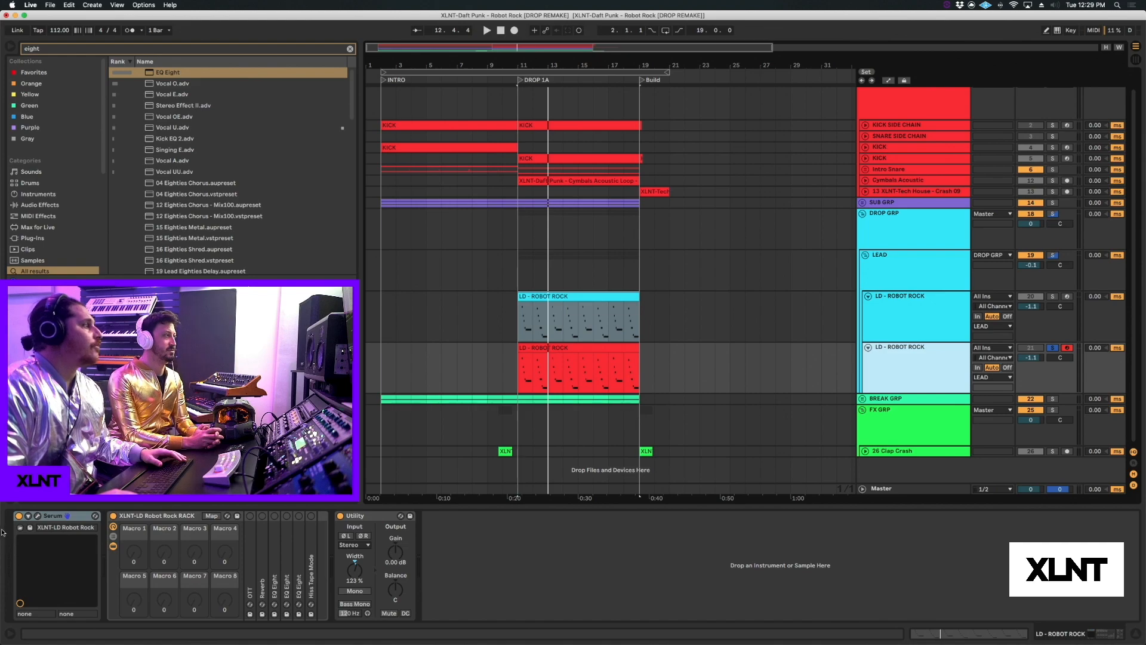
left_click(37, 515)
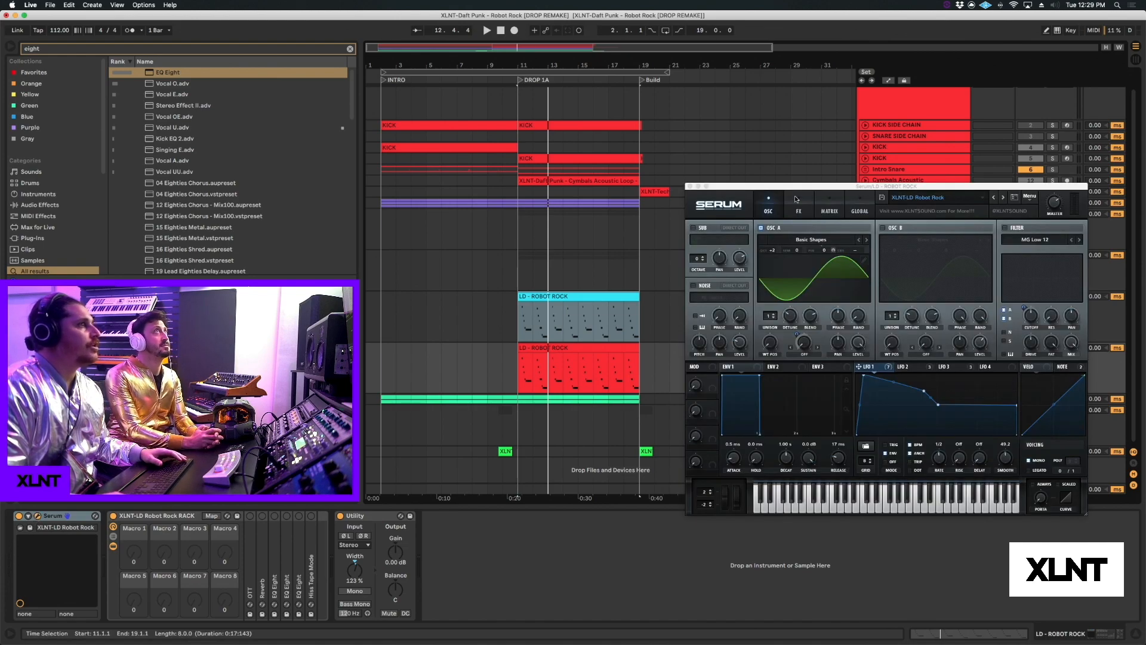
left_click_drag(914, 436, 1042, 538)
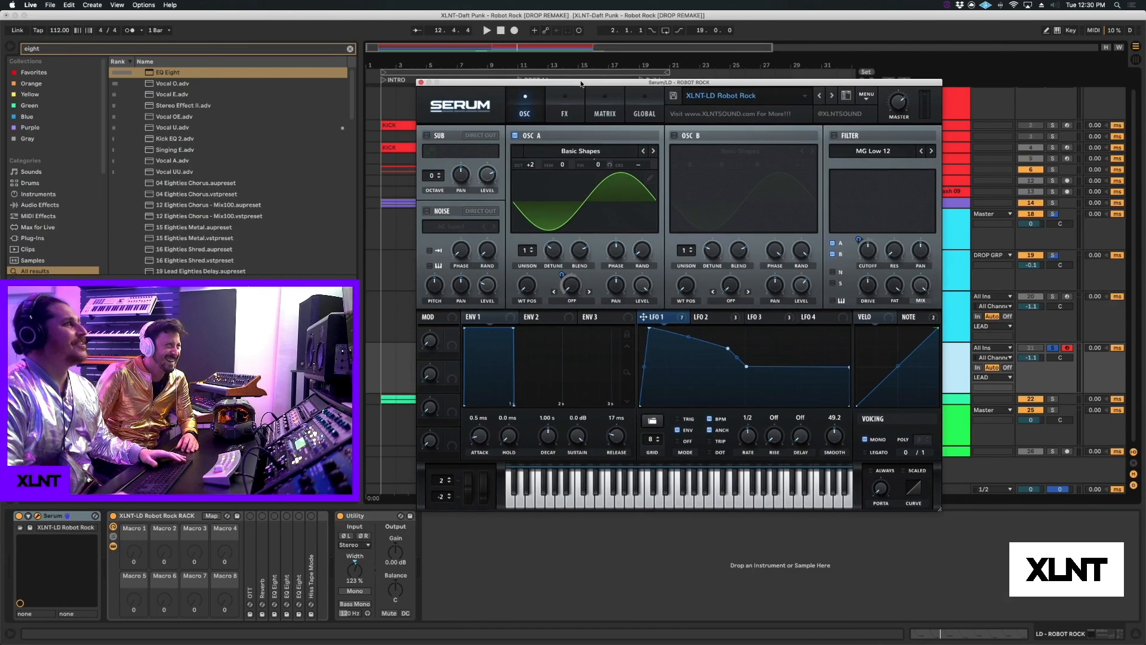
left_click_drag(575, 77, 660, 92)
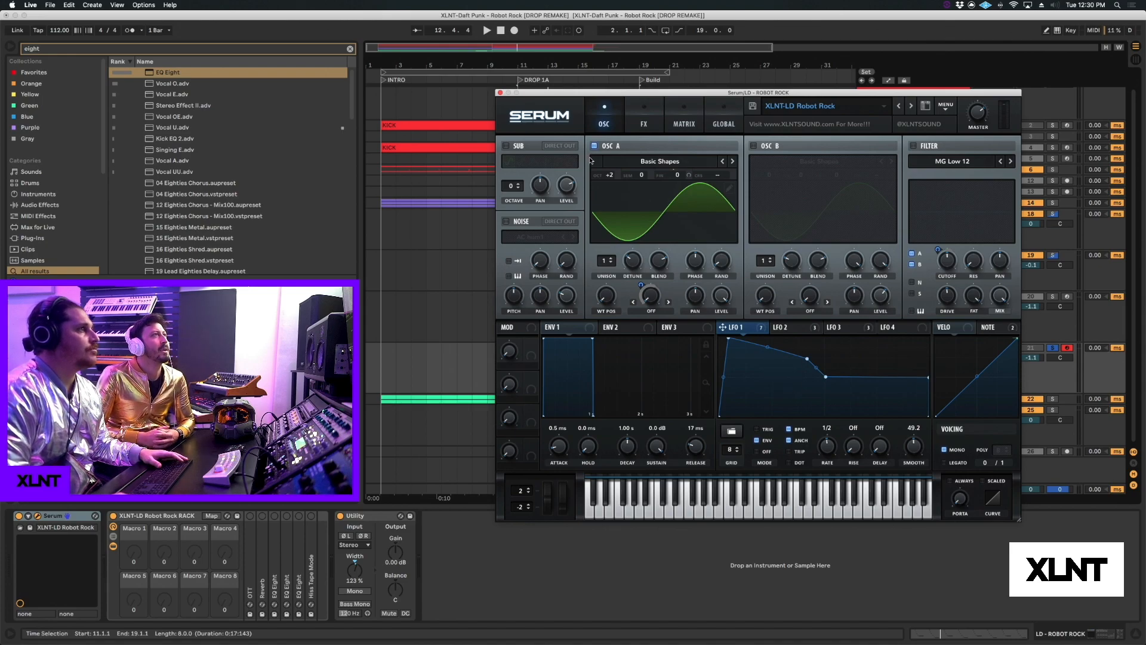
- Set oscillator A's warp mode to Sync (No Window) and activate the bypassed LFO 1 modulation of the warp amount
key("space")
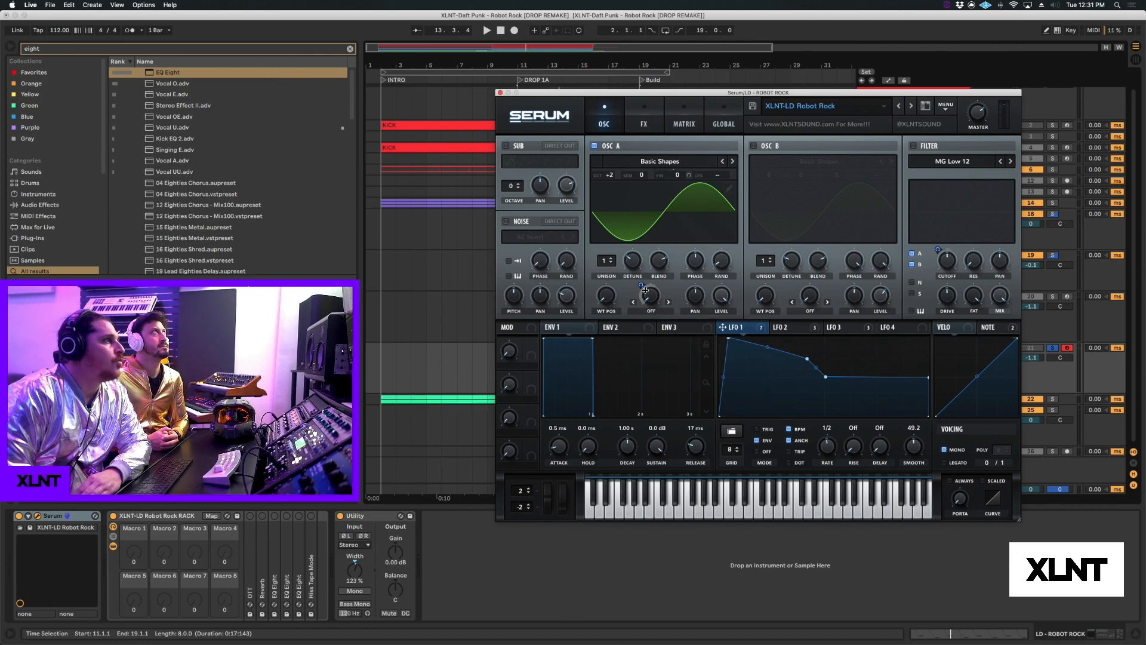
left_click(650, 310)
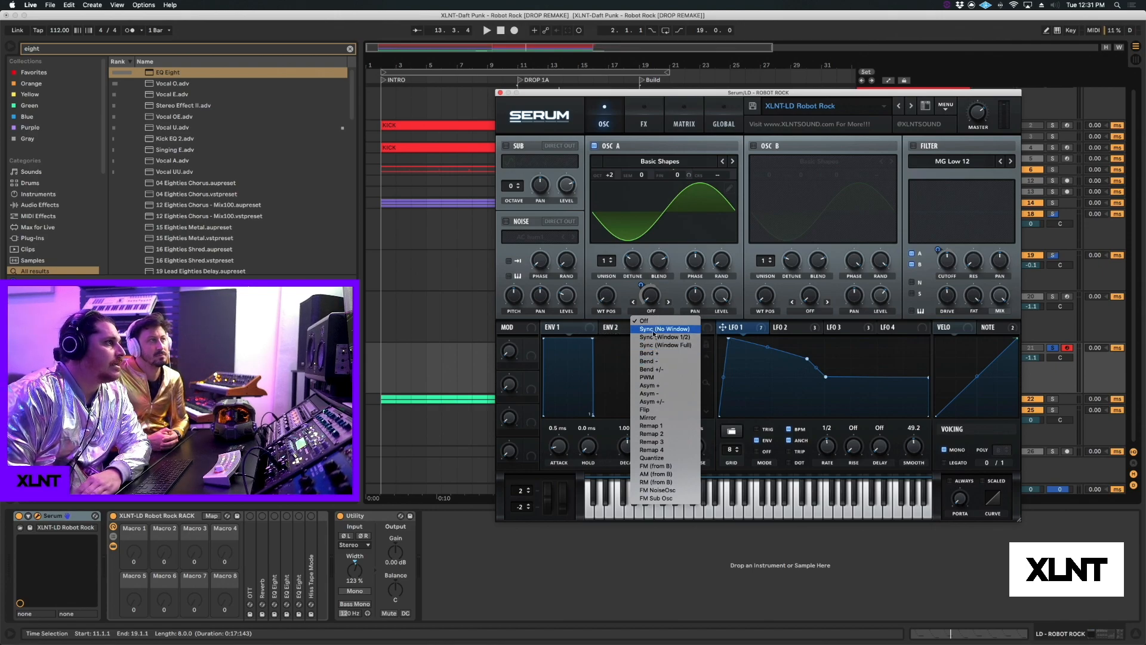
left_click(654, 329)
right_click(649, 295)
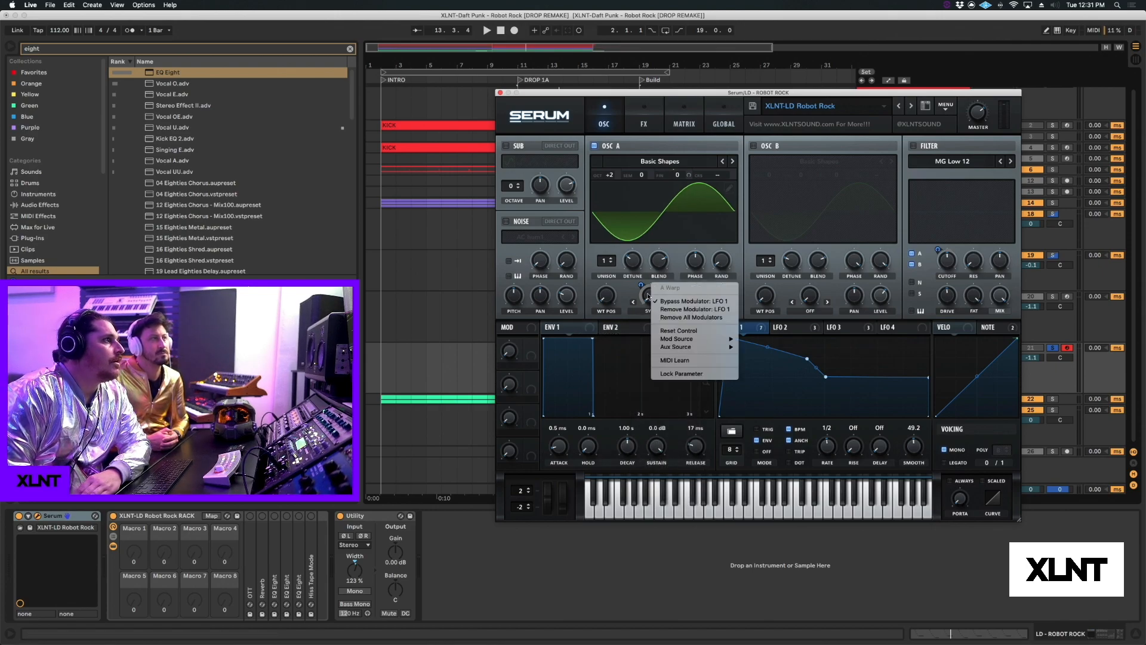
left_click(659, 302)
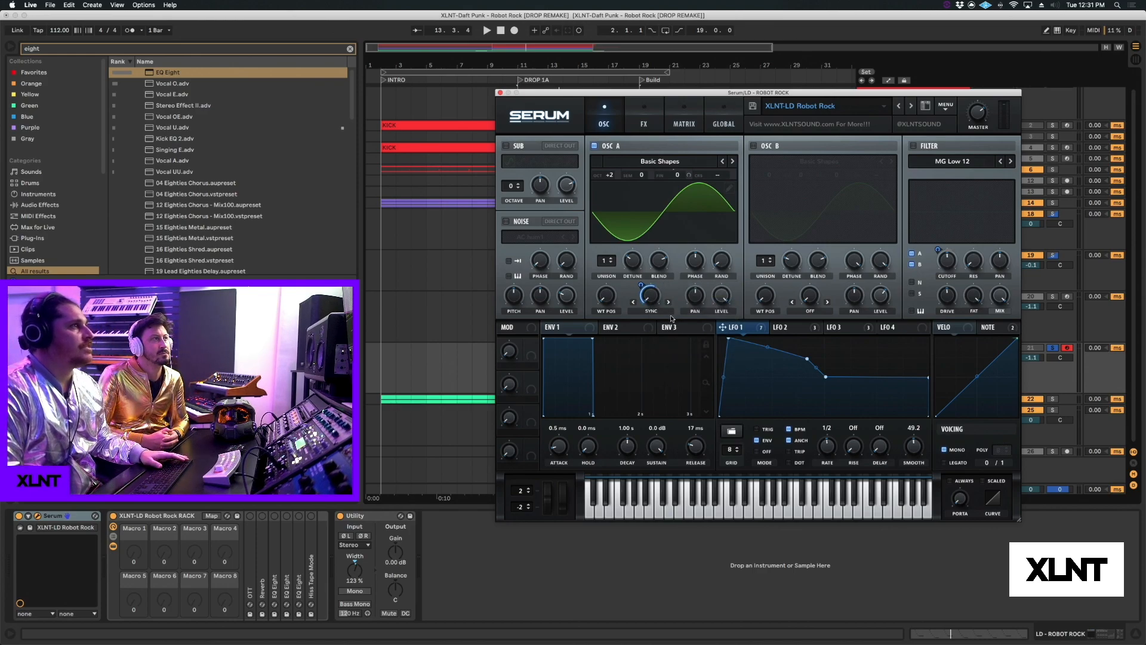
- Play the lead and try sweeping oscillator A's sync amount
key("space")
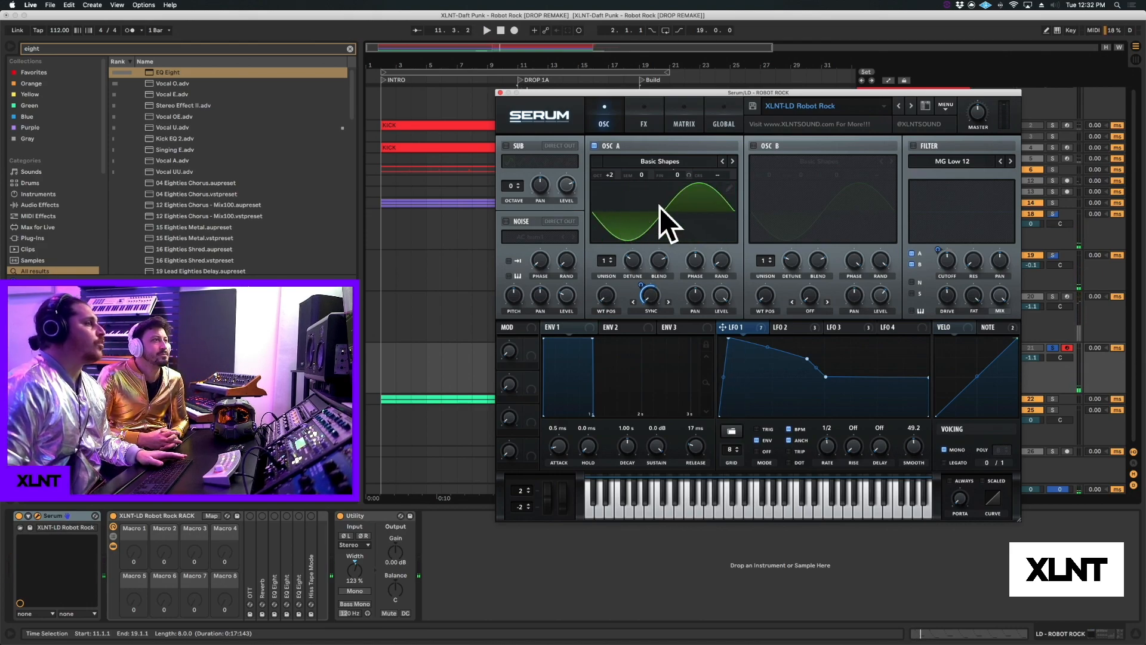
left_click_drag(654, 300, 655, 265)
left_click_drag(676, 106, 646, 290)
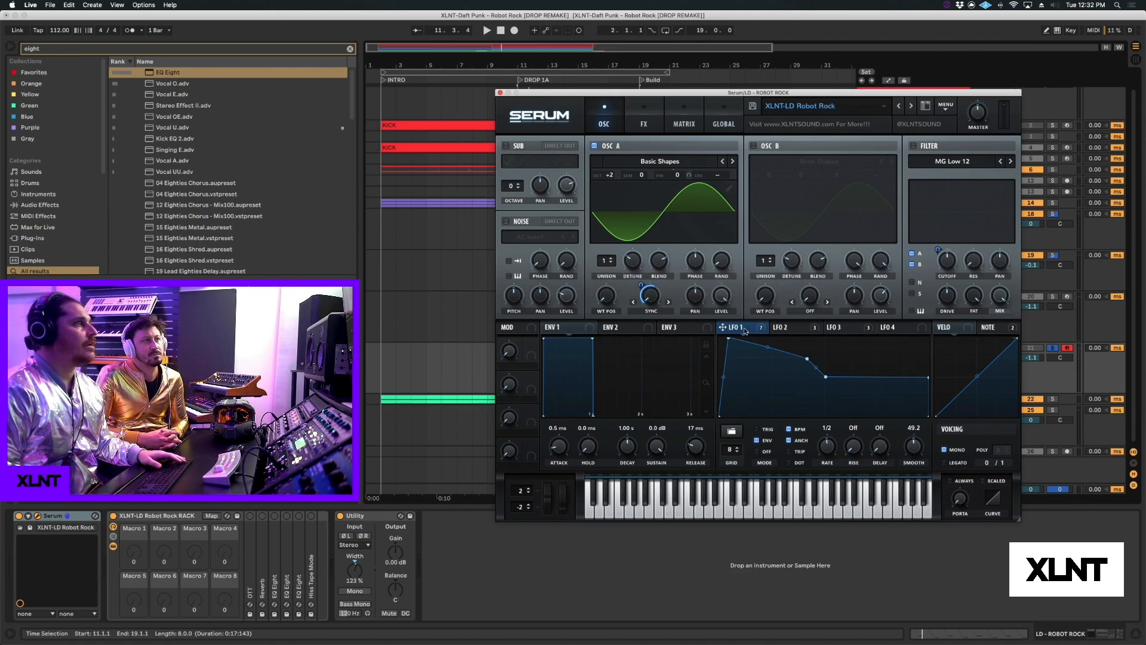
- Activate the bypassed LFO 2 modulation of oscillator A's fine pitch and audition the lead
left_click(782, 327)
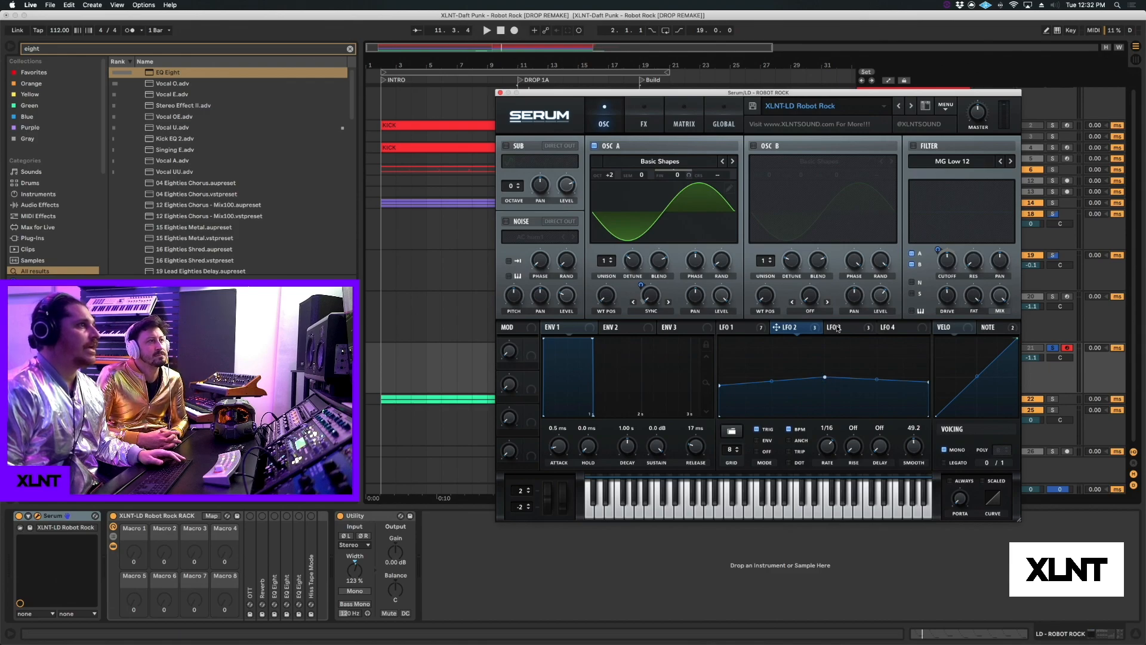
right_click(691, 173)
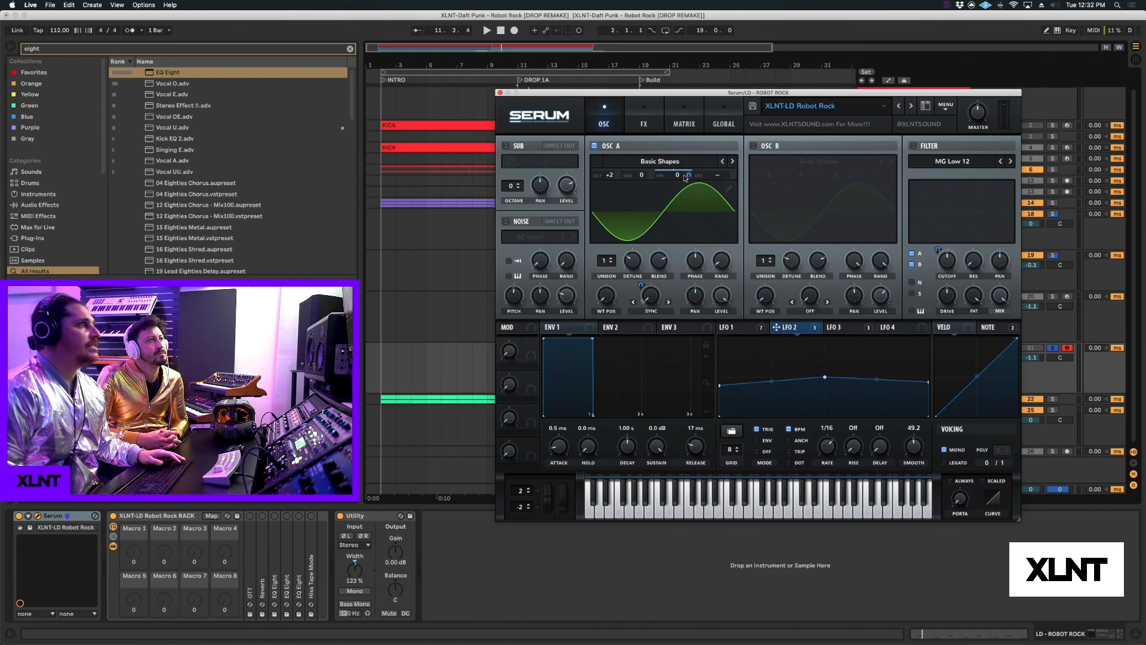
key("space")
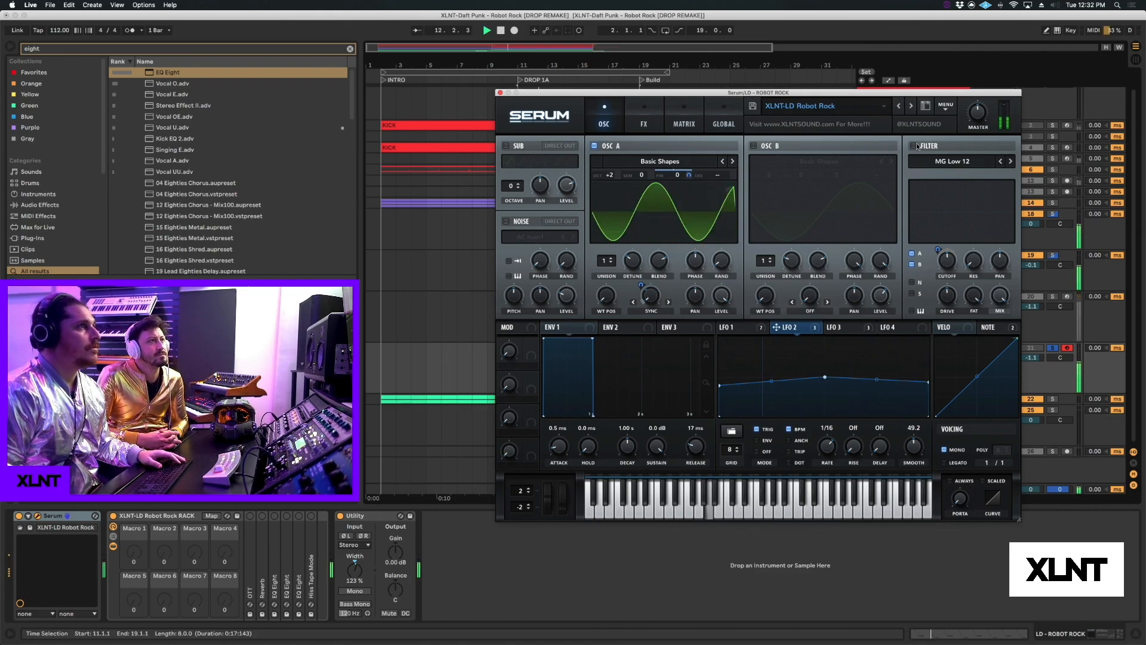
key("space")
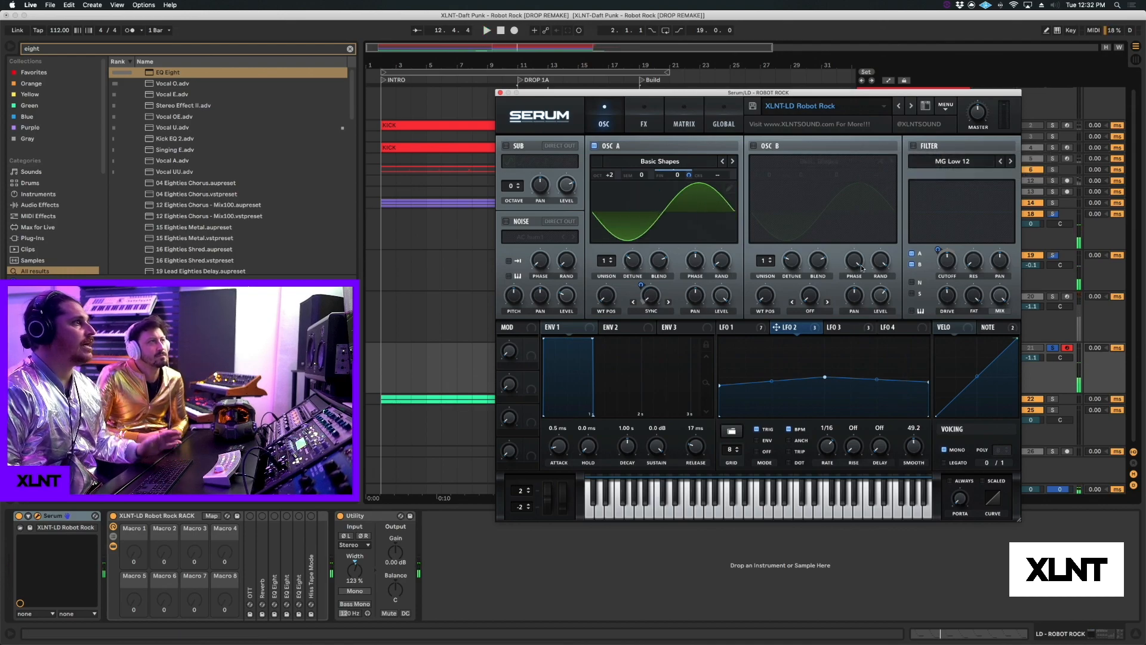
- Activate the bypassed LFO 2 modulation of oscillator A's warp and audition the lead
mouse_move(754, 337)
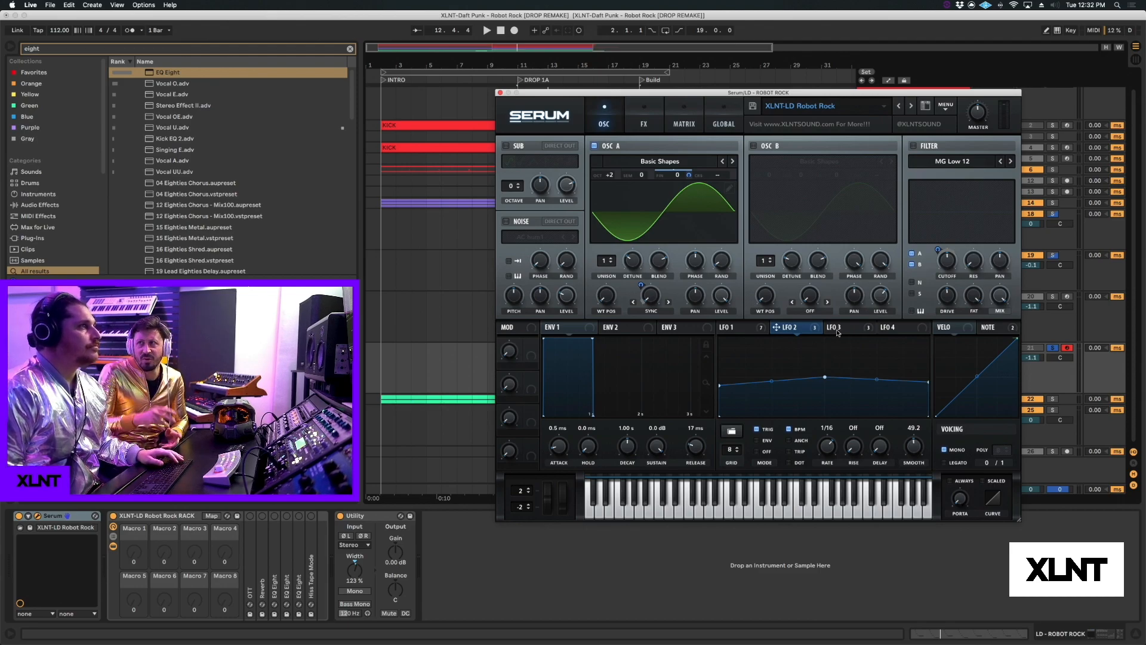
mouse_move(837, 332)
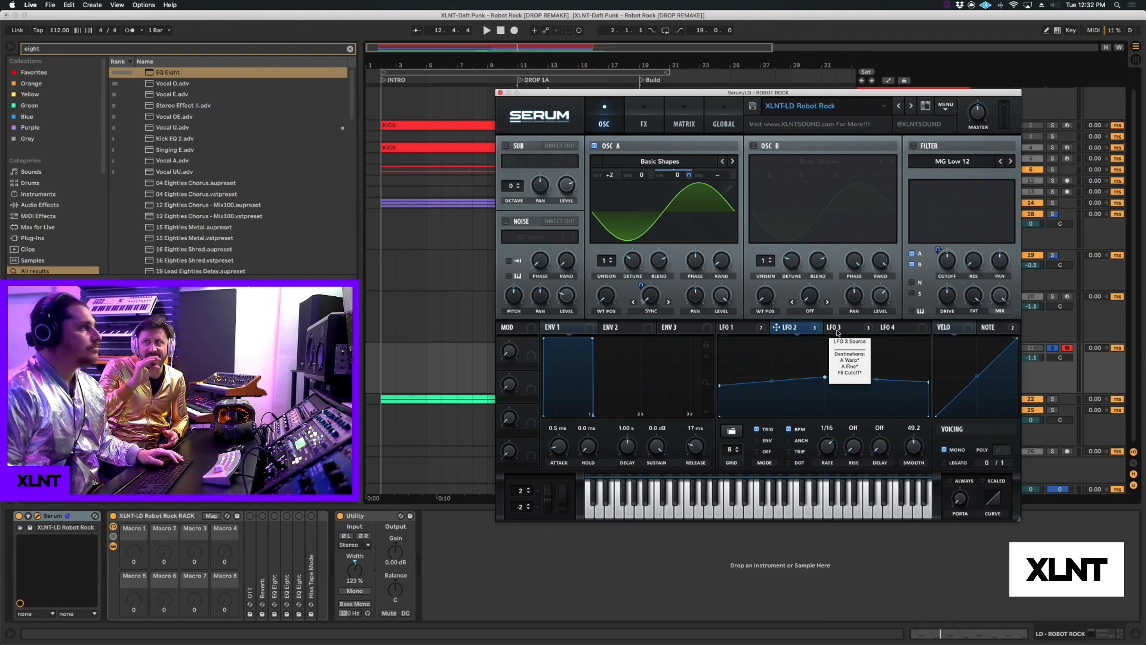
right_click(788, 332)
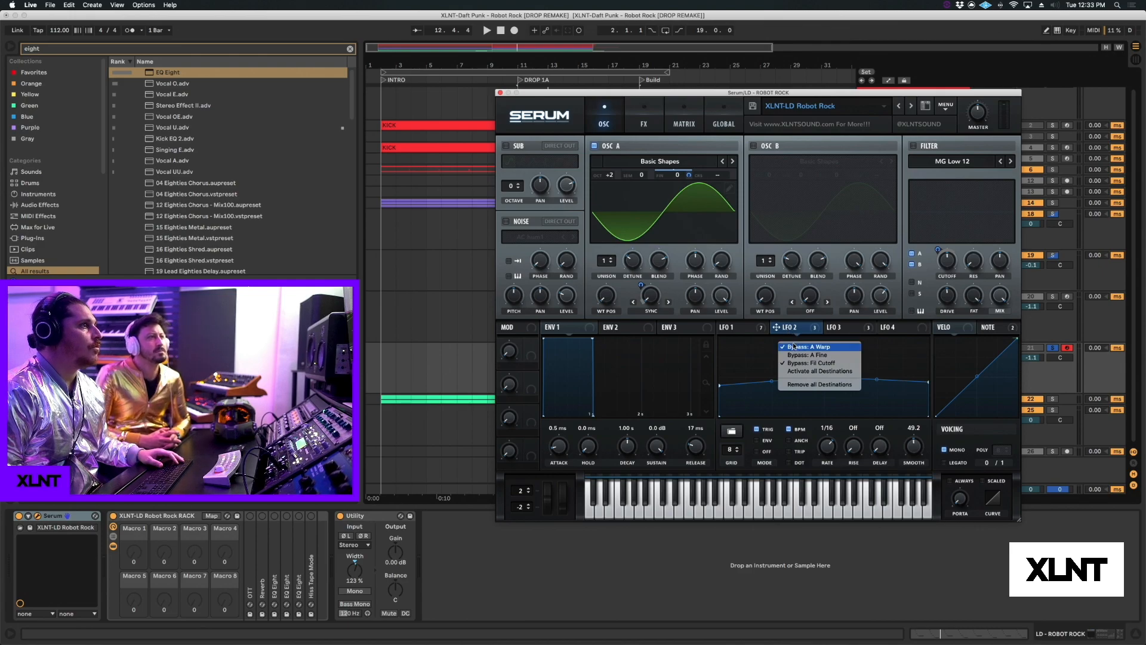
left_click(793, 347)
key("space")
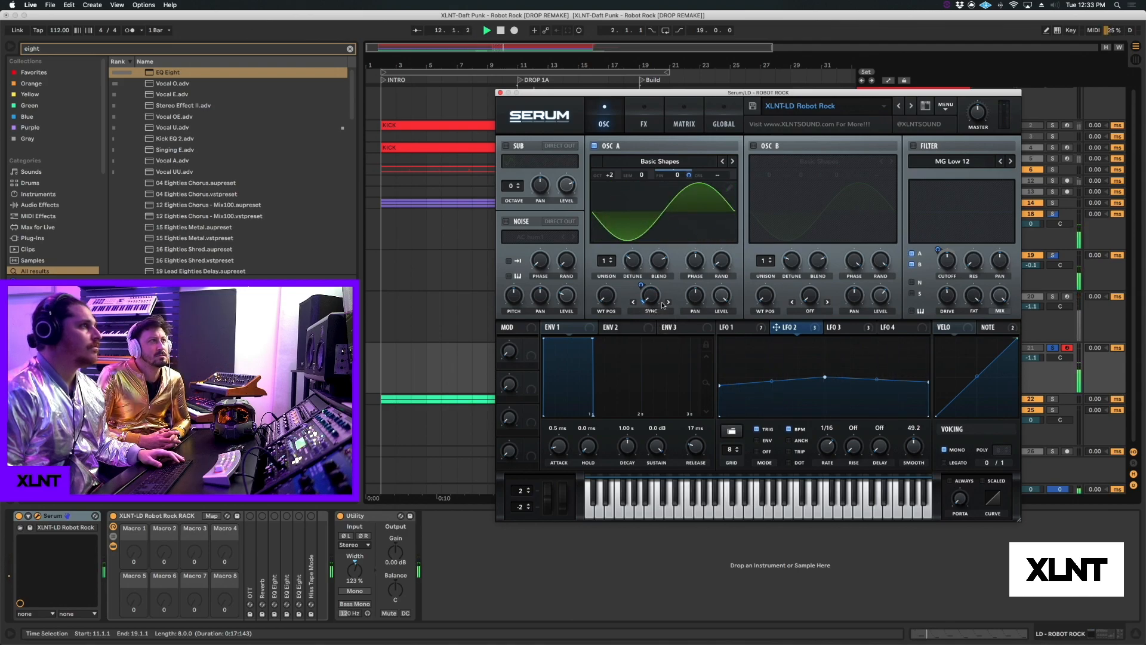
- Turn on the MG Low 12 filter and activate the bypassed LFO 1 modulation of its cutoff
left_click(841, 327)
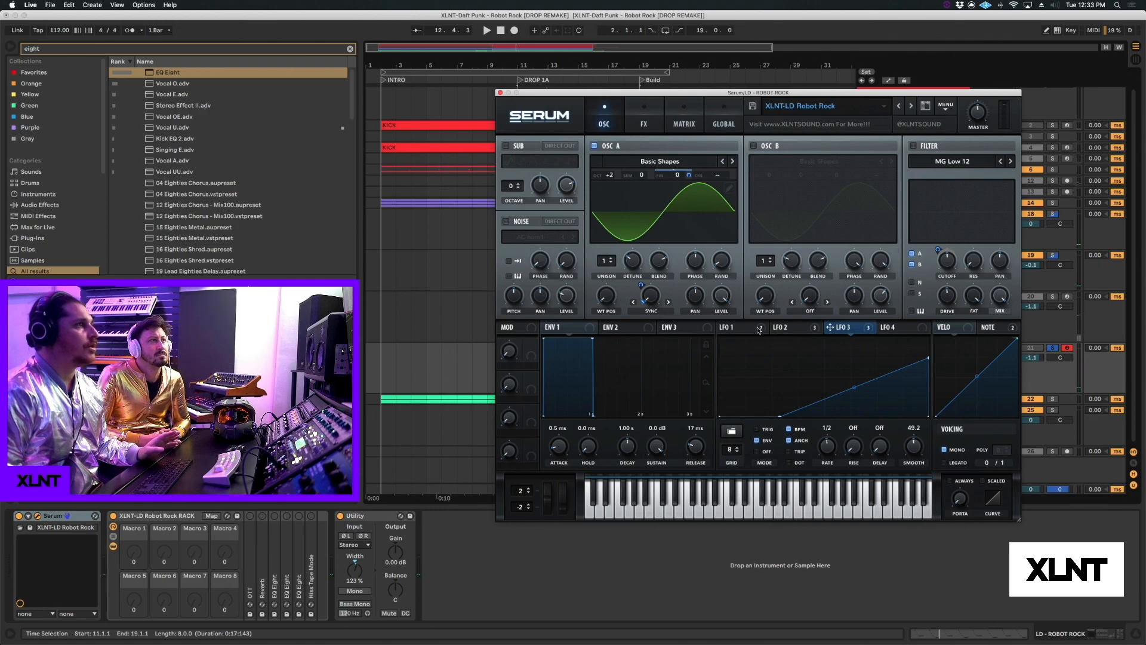
left_click(758, 328)
left_click(913, 146)
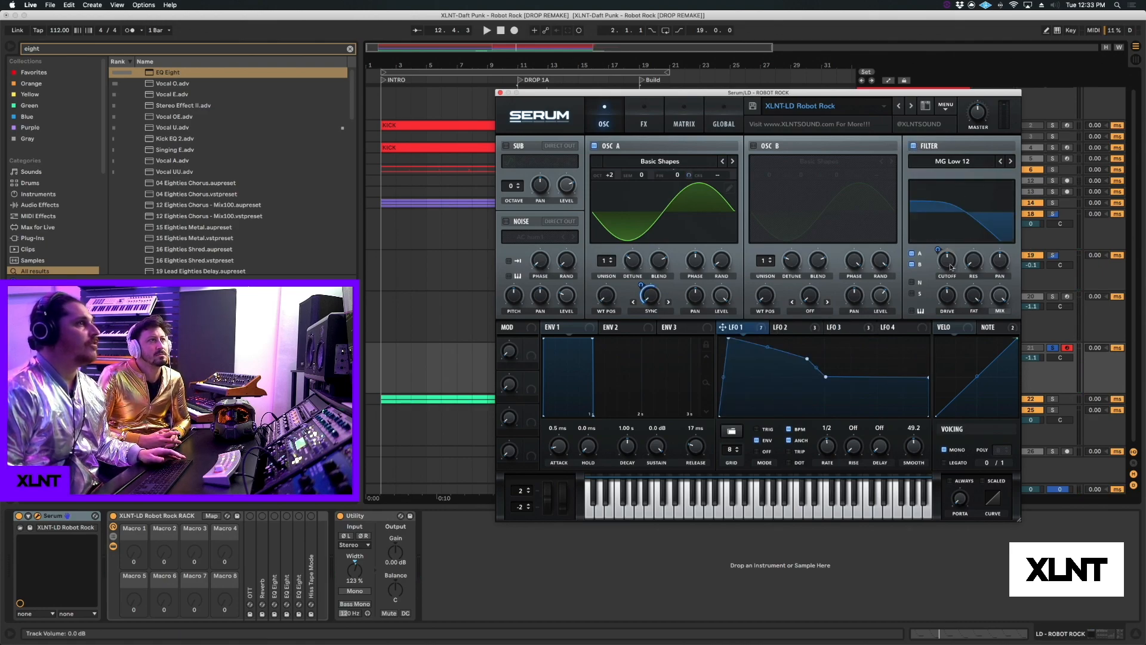
left_click(782, 328)
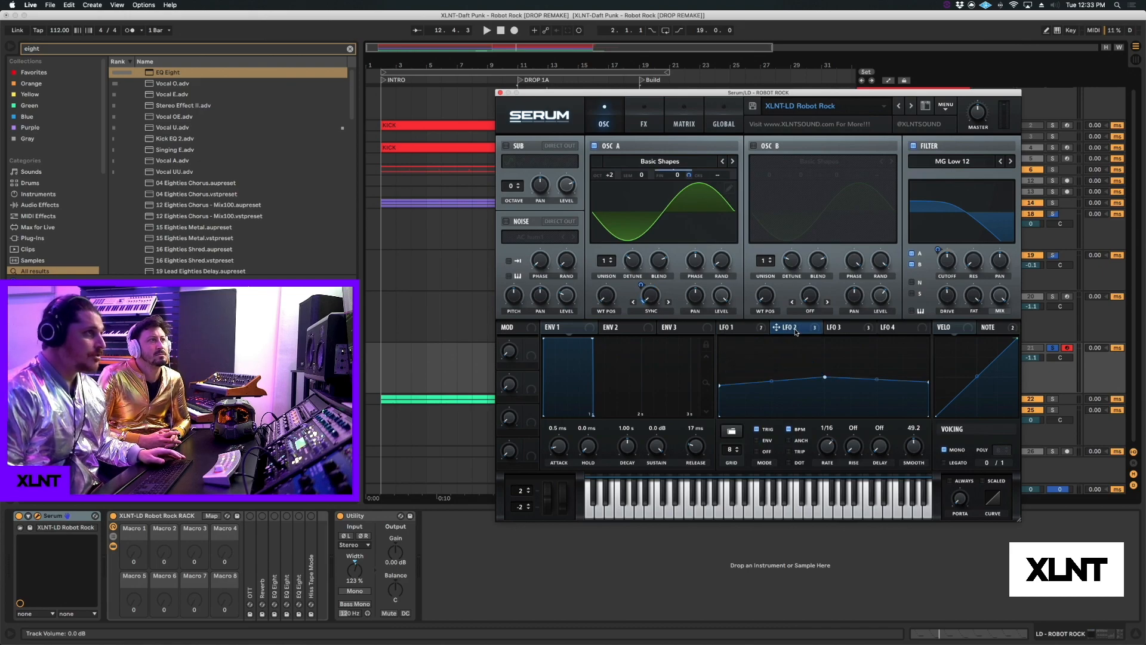
right_click(948, 256)
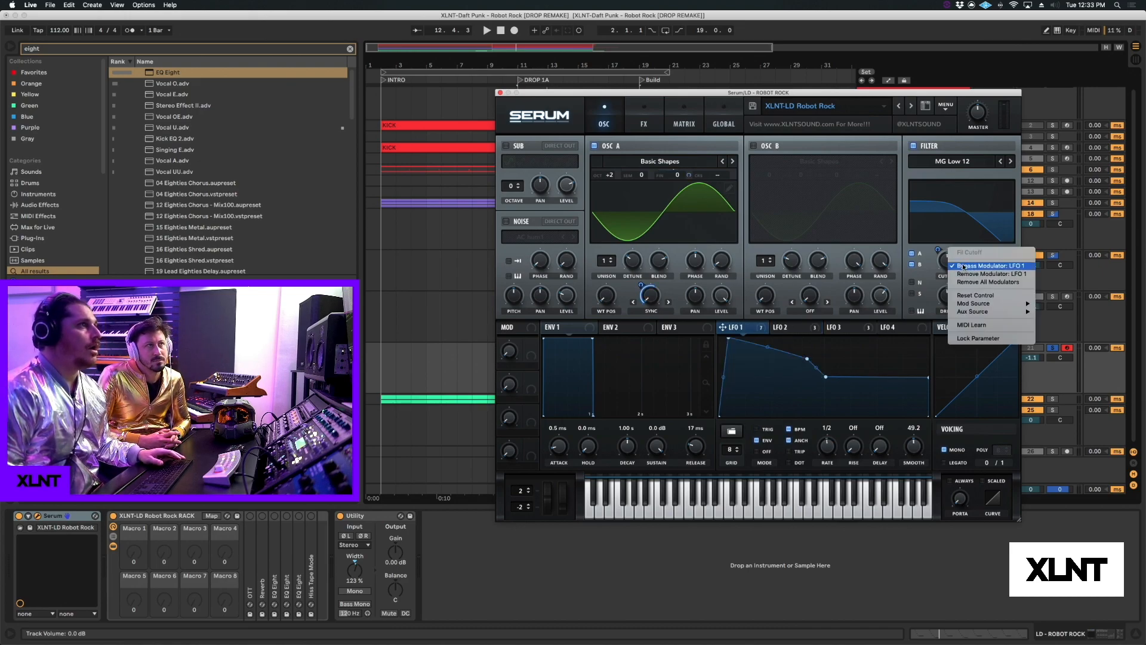
left_click(951, 267)
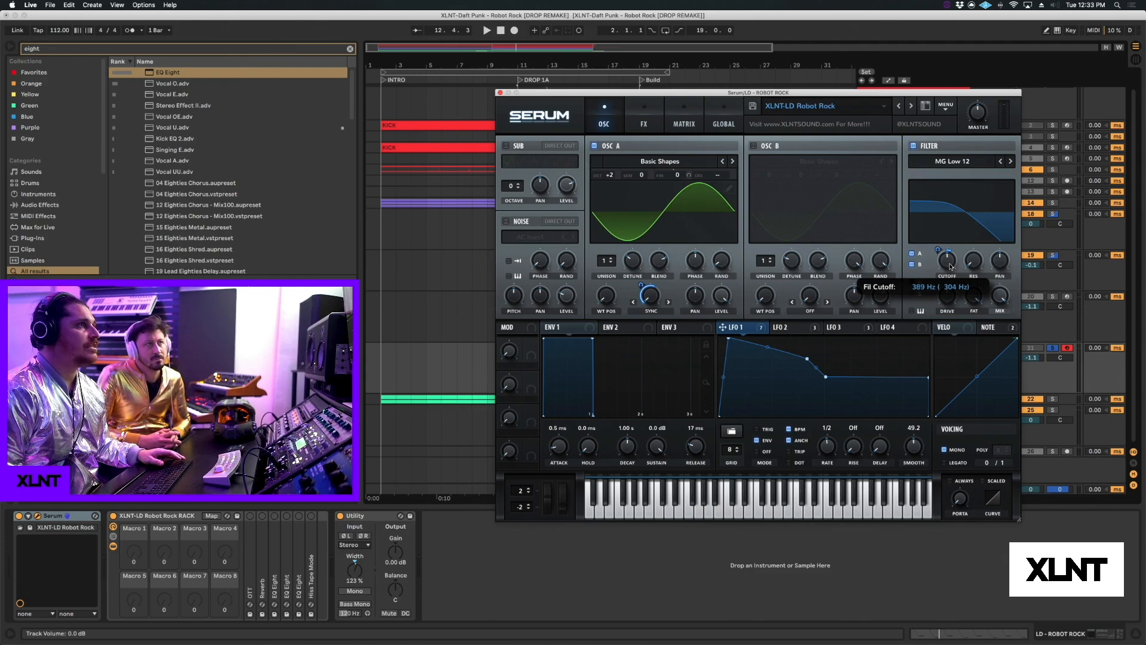
mouse_move(941, 249)
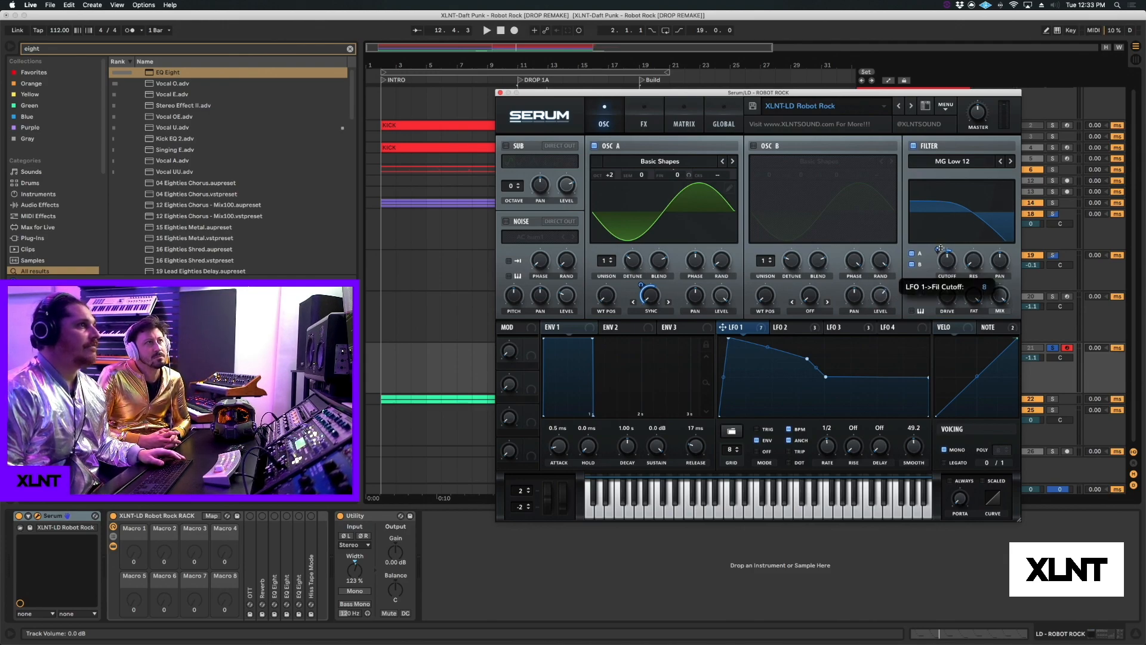
- Audition the filtered lead and examine the curves of LFO 3 and LFO 2
key("space")
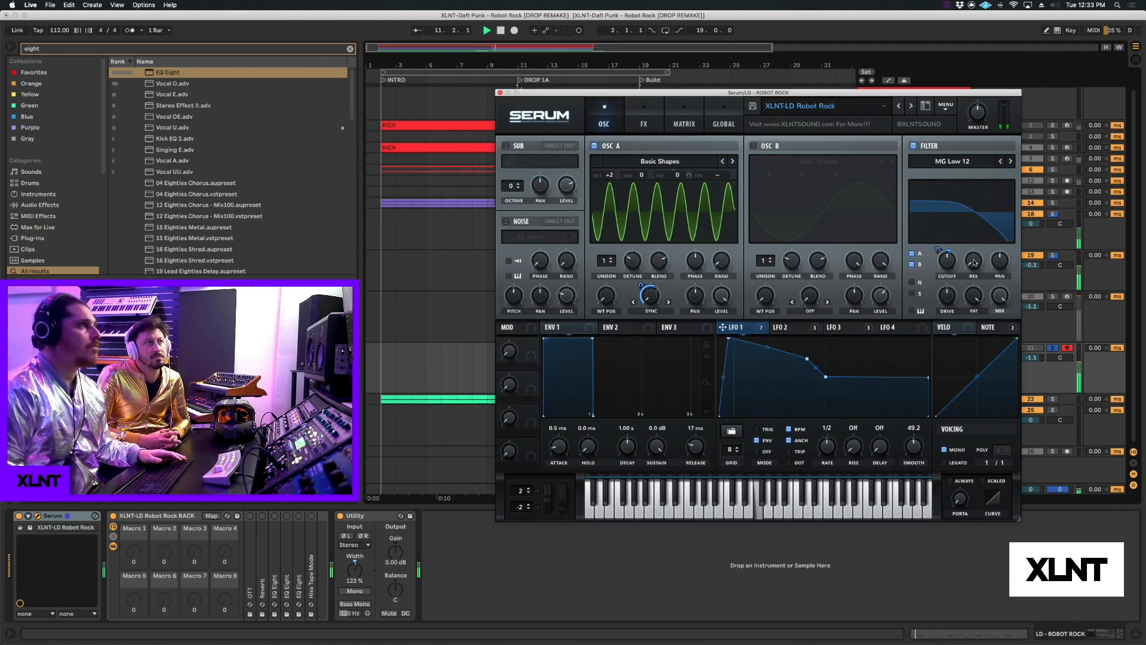
key("space")
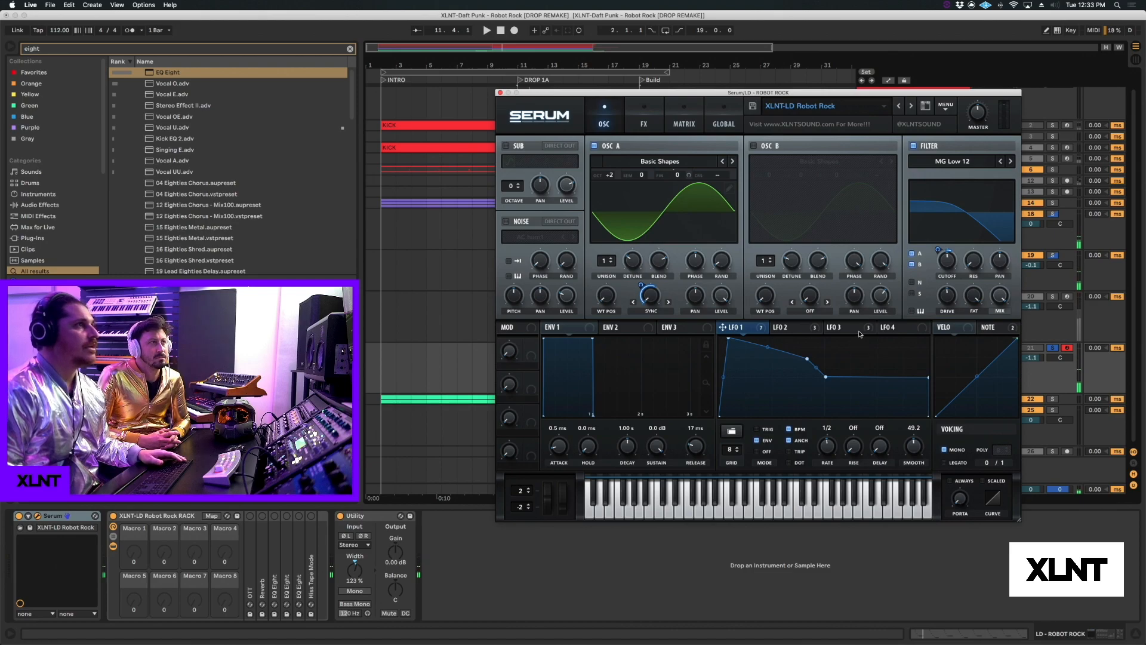
left_click(860, 328)
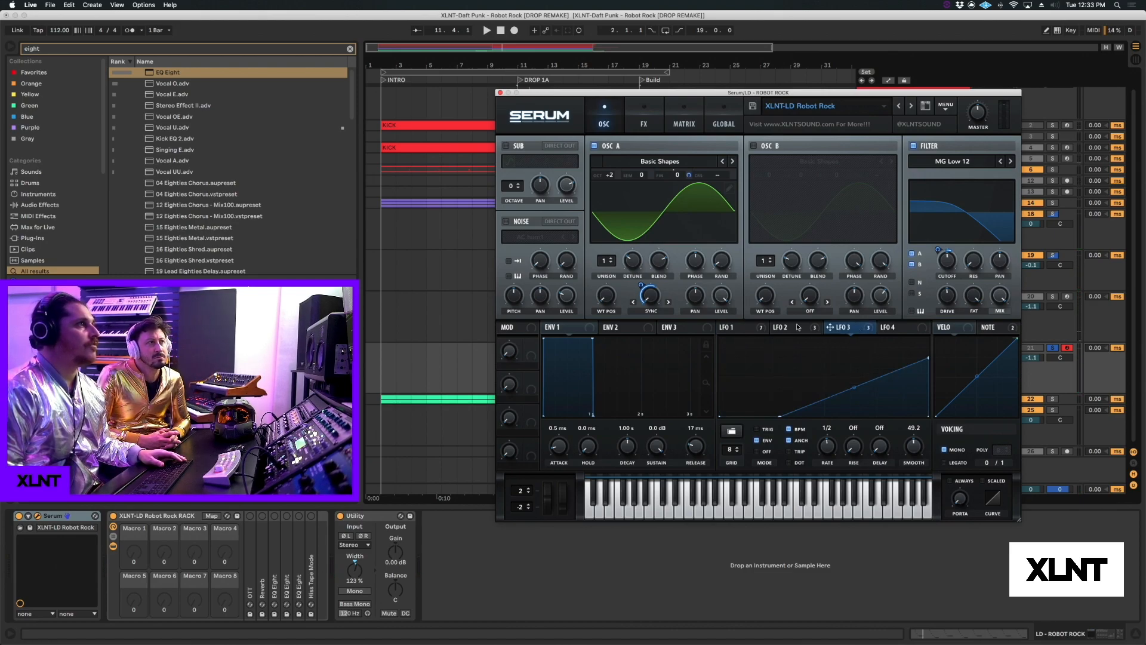
left_click(797, 328)
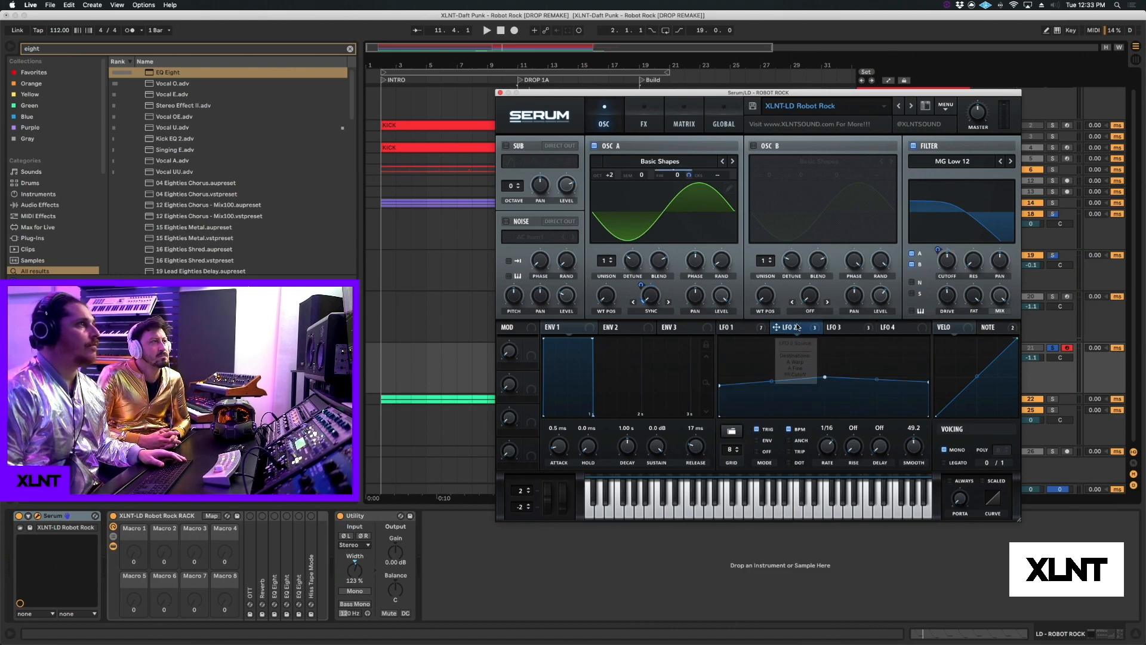
- Examine the Tube distortion in Serum's effects section and audition the lead through it
left_click(645, 121)
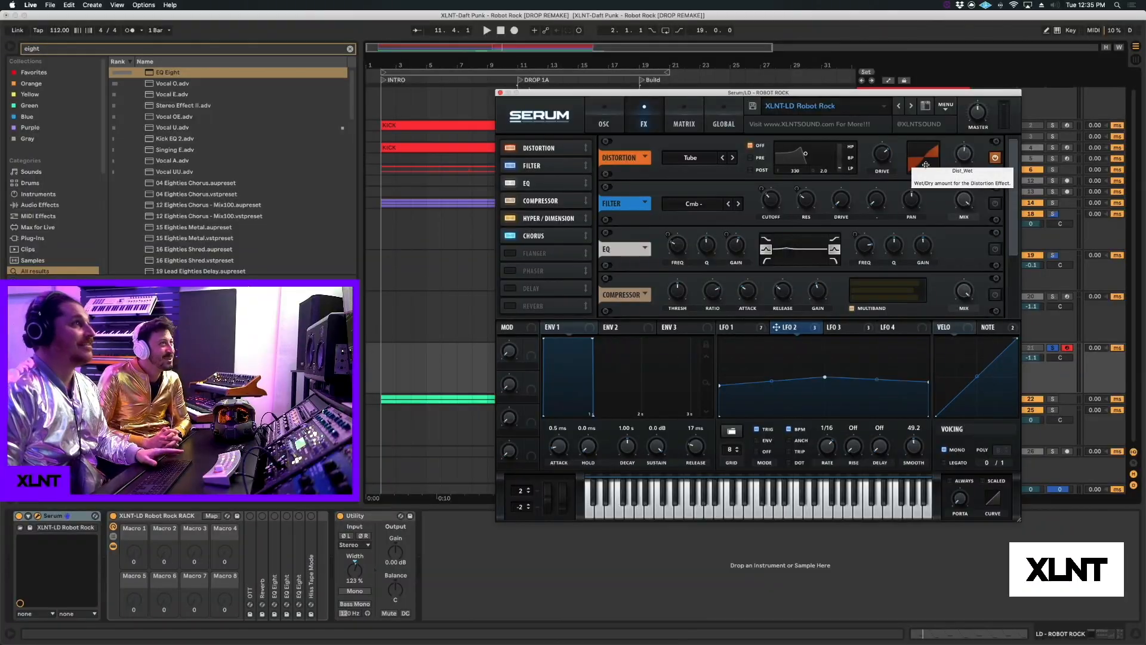
left_click(684, 158)
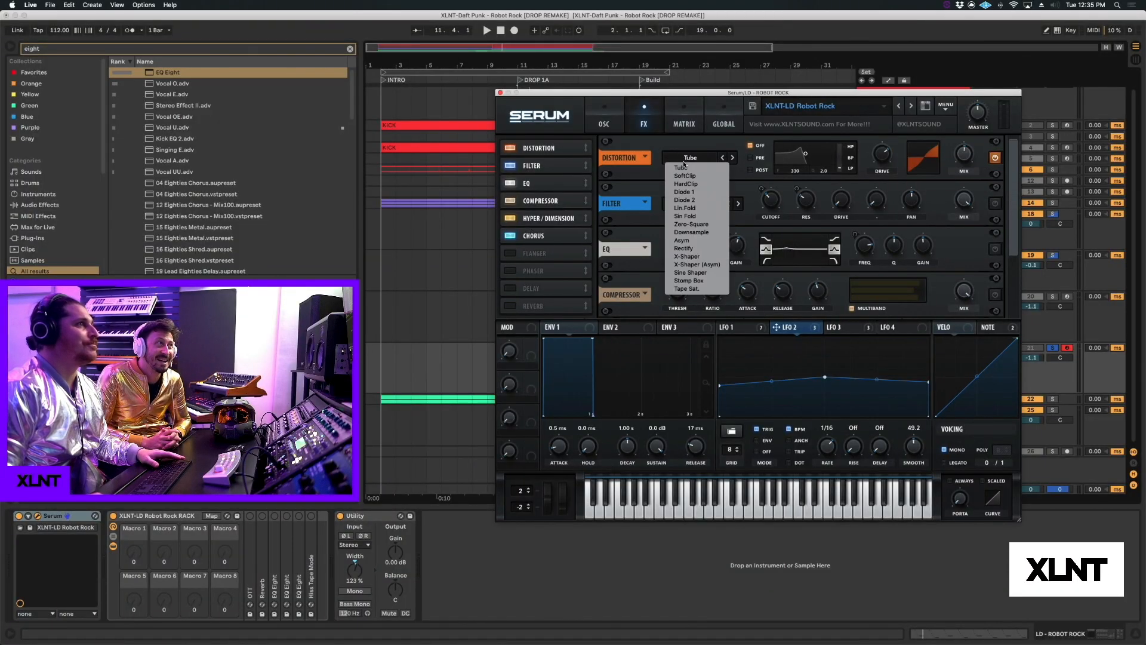
left_click(752, 157)
mouse_move(873, 159)
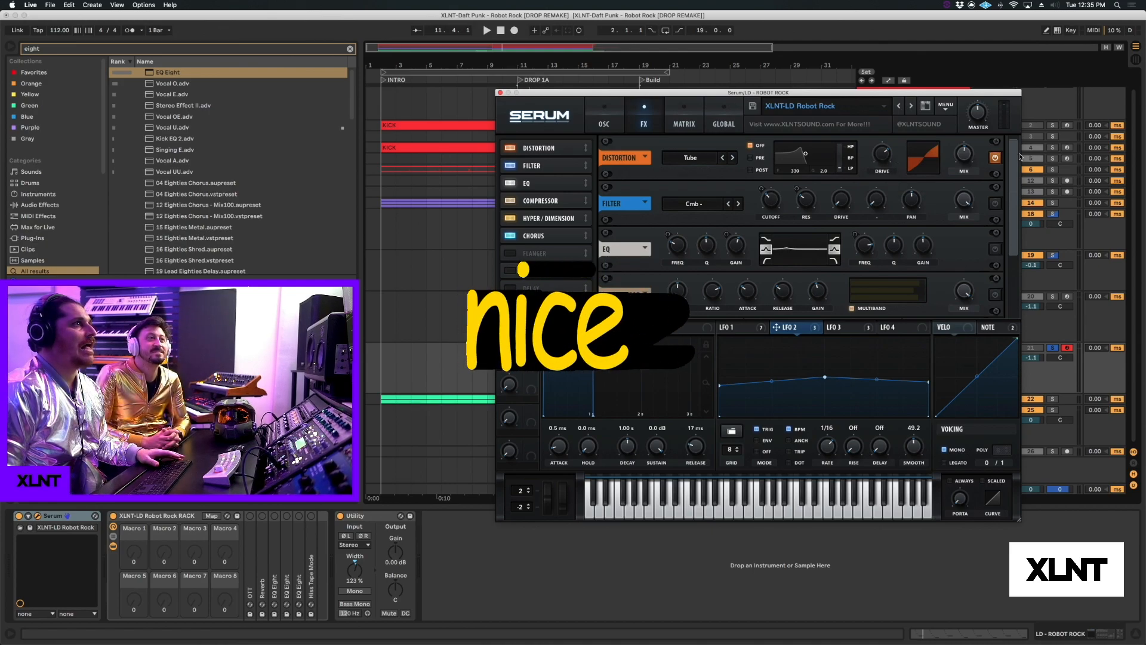
mouse_move(957, 156)
key("space")
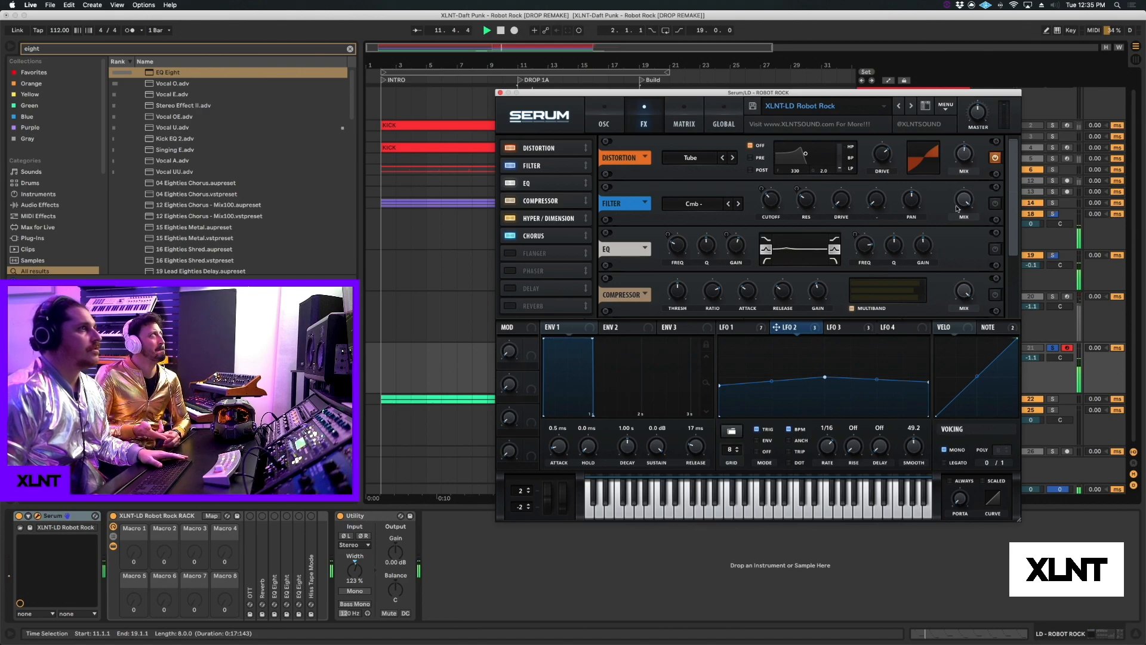
key("space")
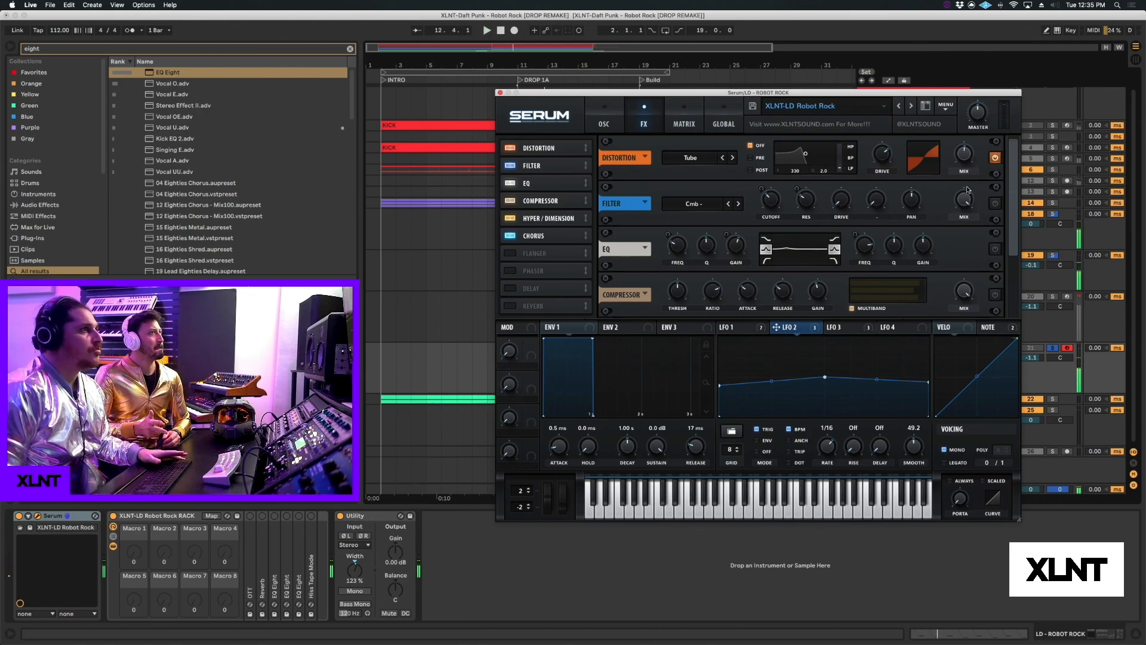
- Turn on the Cmb - filter effect, check its filter type, cutoff, resonance and pan, and audition the lead through it
left_click(991, 204)
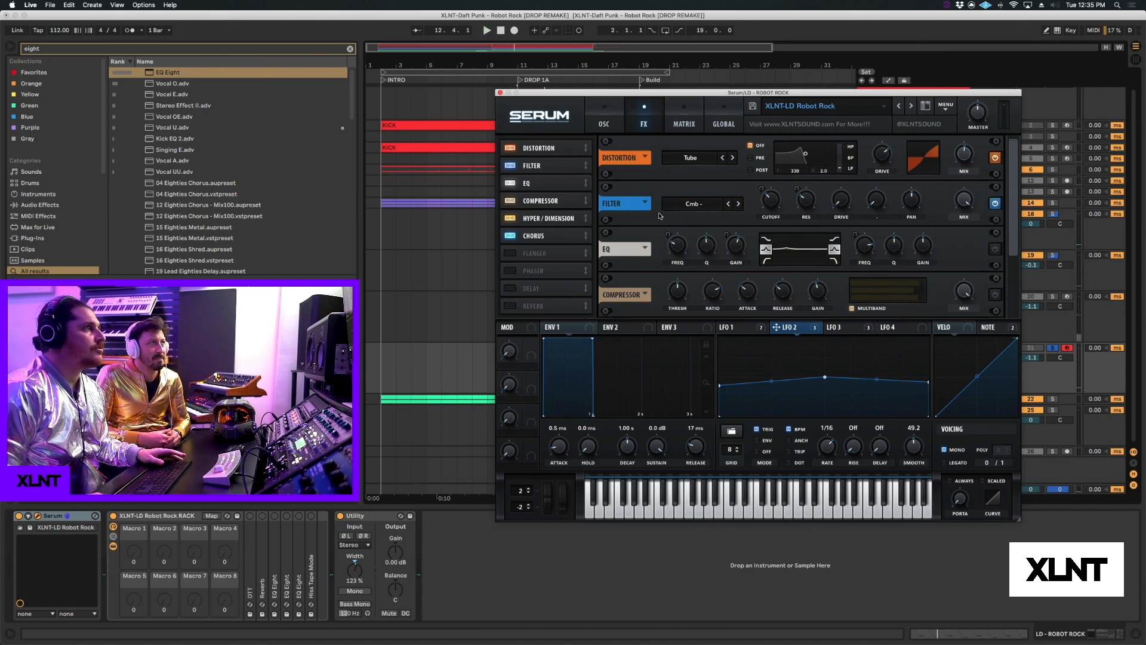
left_click(693, 204)
mouse_move(679, 231)
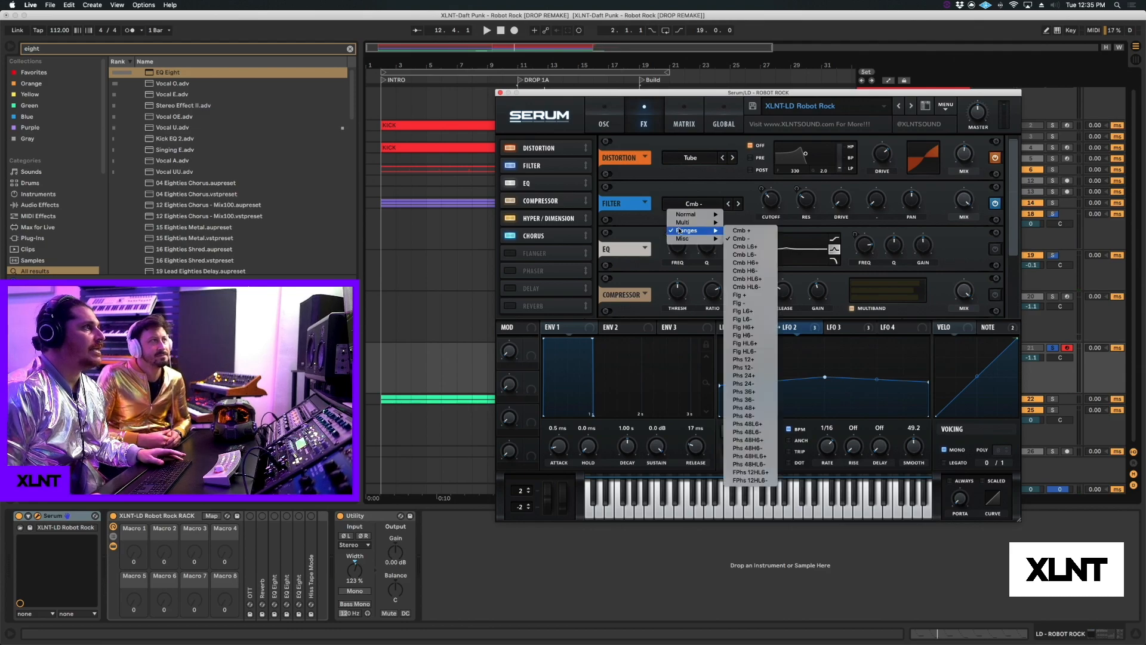
left_click(747, 173)
mouse_move(767, 199)
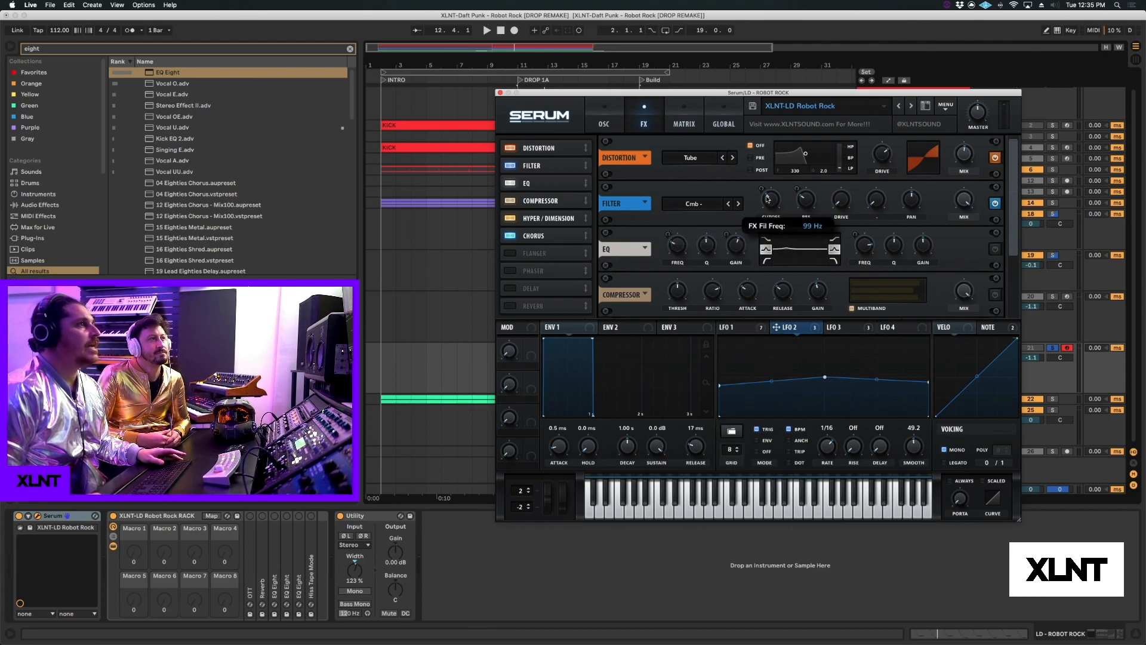
mouse_move(805, 199)
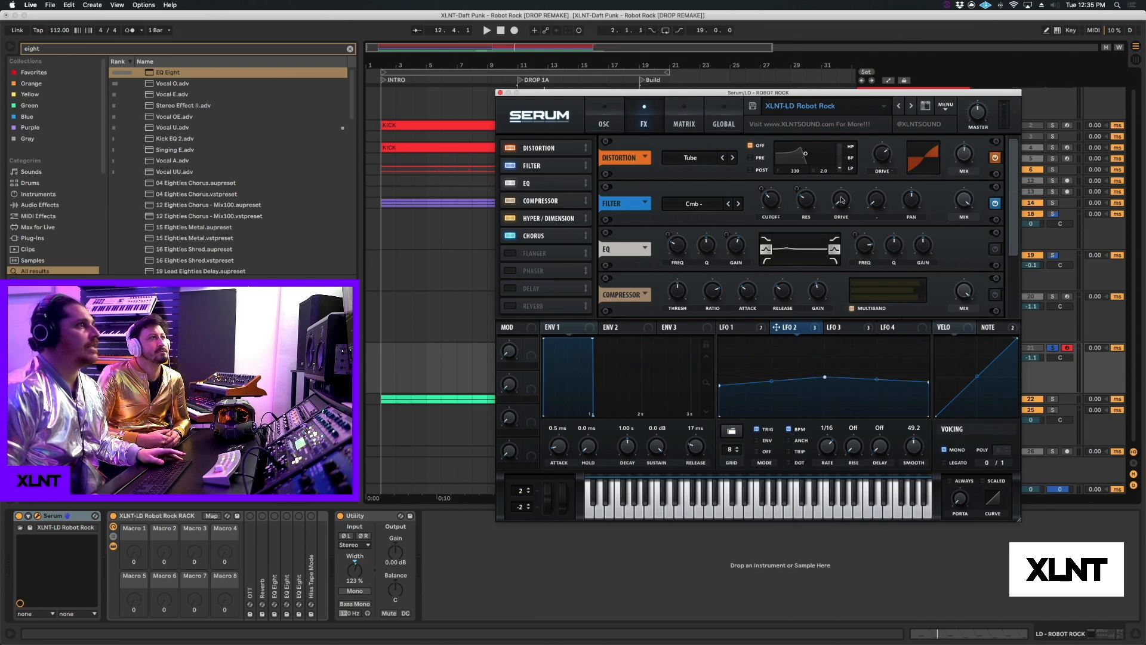
mouse_move(905, 200)
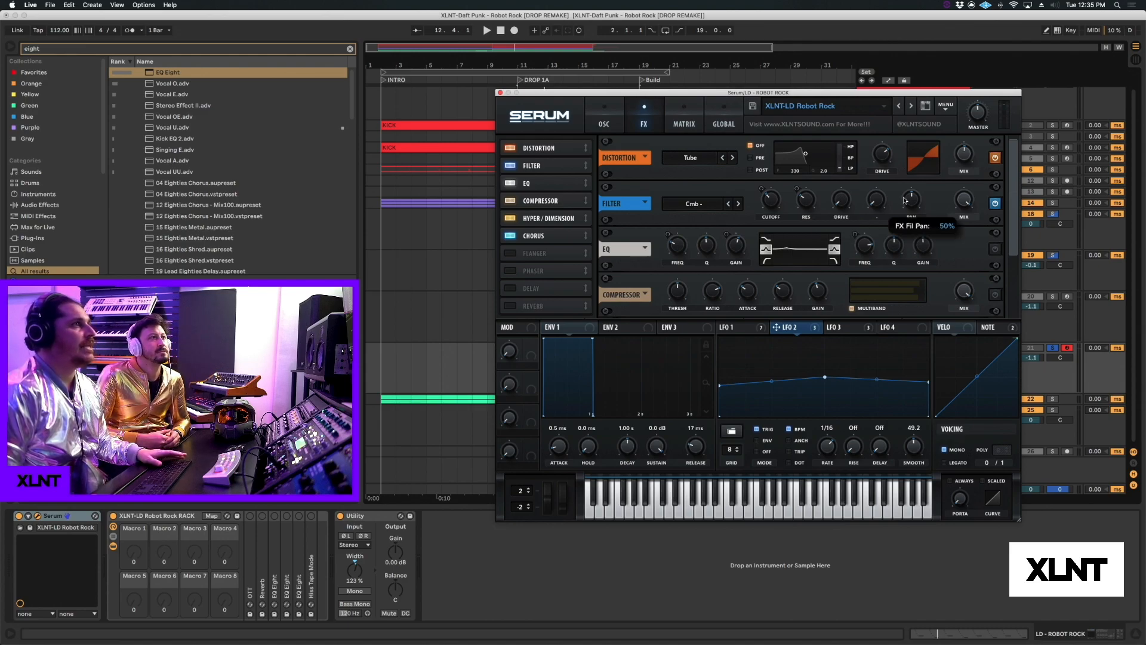
key("space")
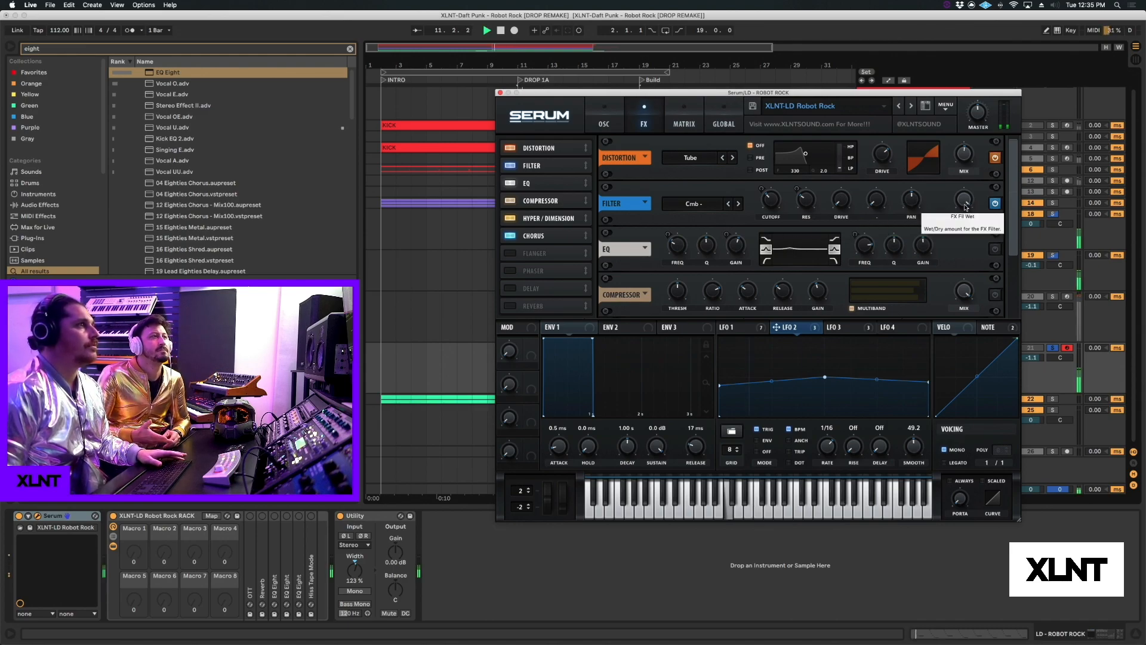
- Activate the bypassed LFO 1 modulation of the effects filter's cutoff and audition the lead
left_click(759, 329)
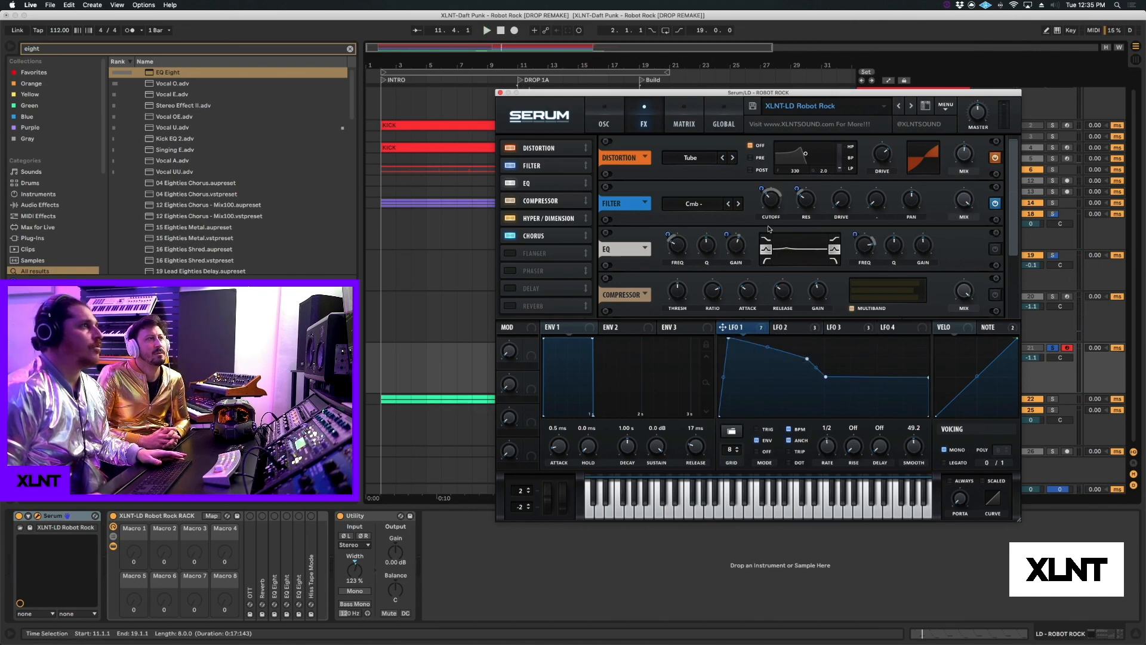
right_click(773, 194)
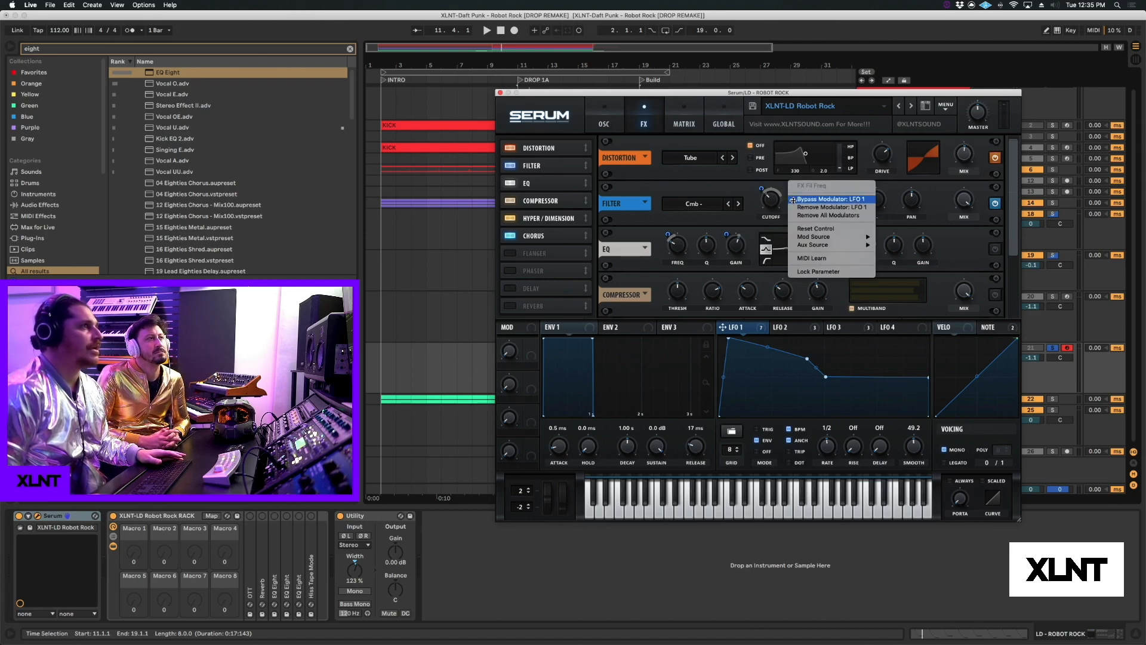
left_click(813, 200)
mouse_move(763, 187)
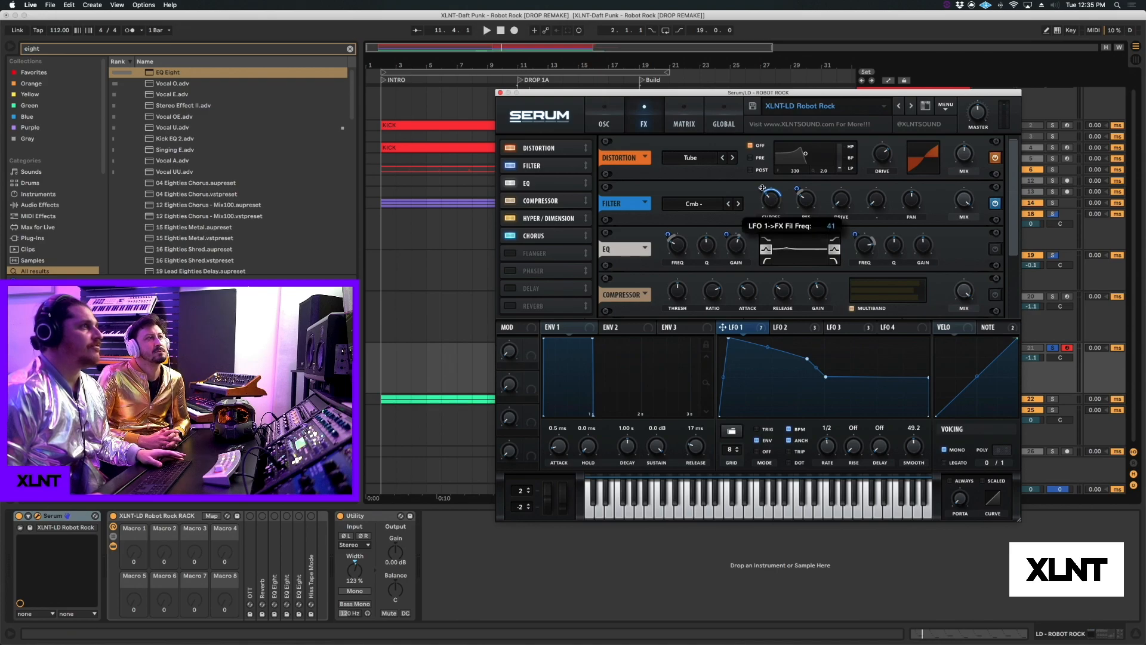
key("space")
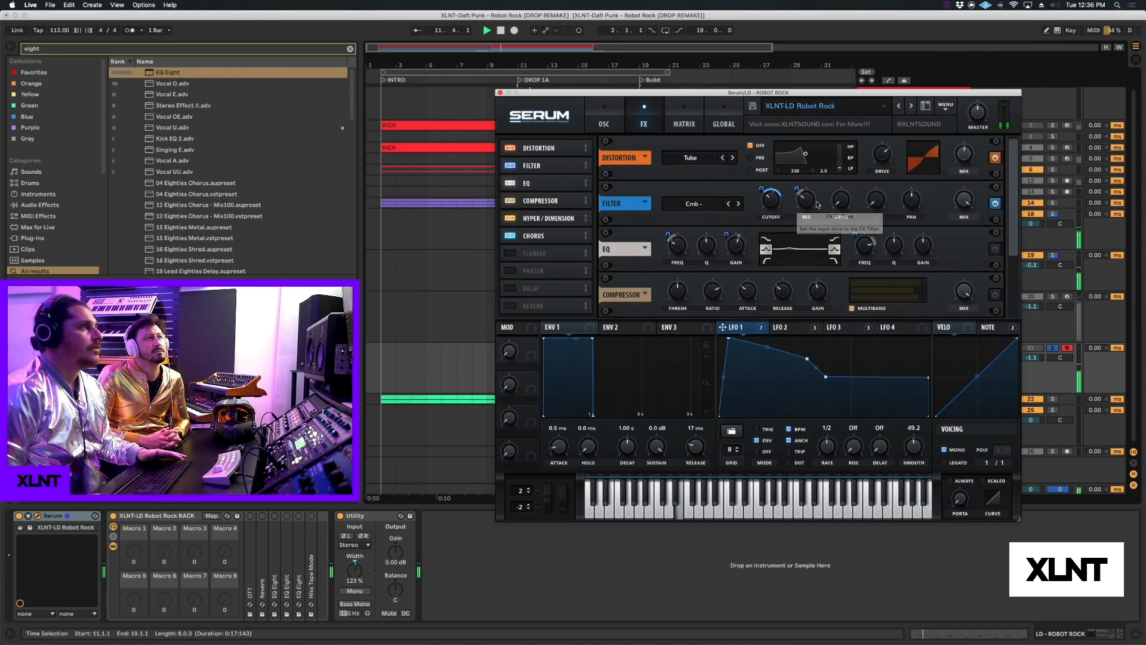
- Activate the bypassed LFO 1 modulation of the effects filter's resonance and audition the lead
right_click(799, 189)
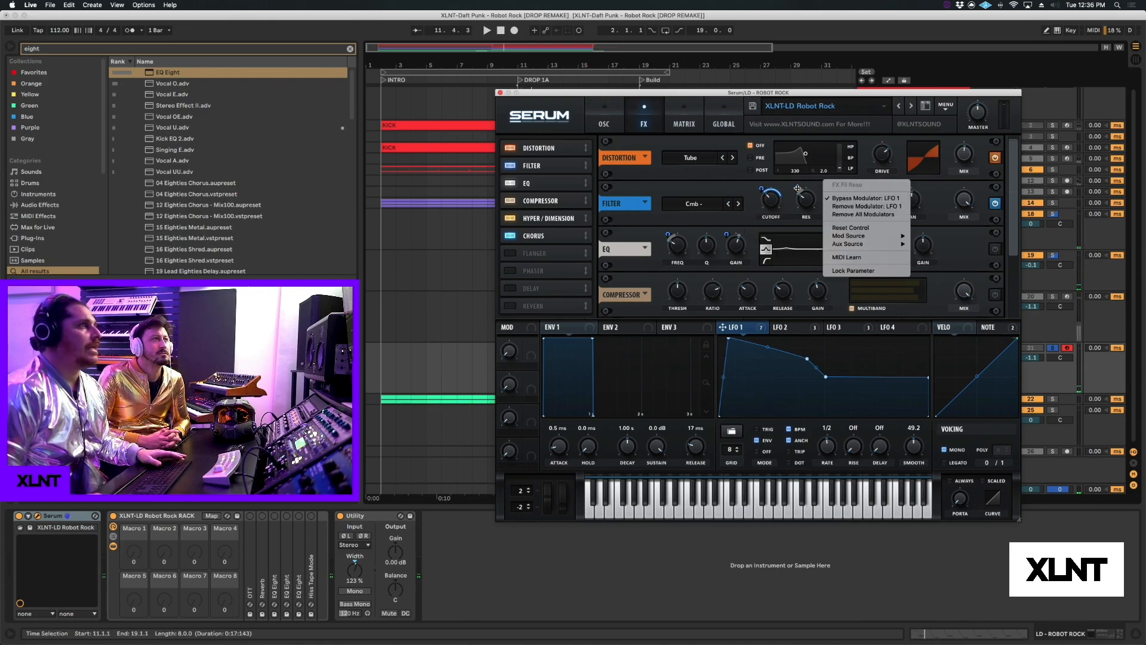
left_click(835, 198)
mouse_move(799, 189)
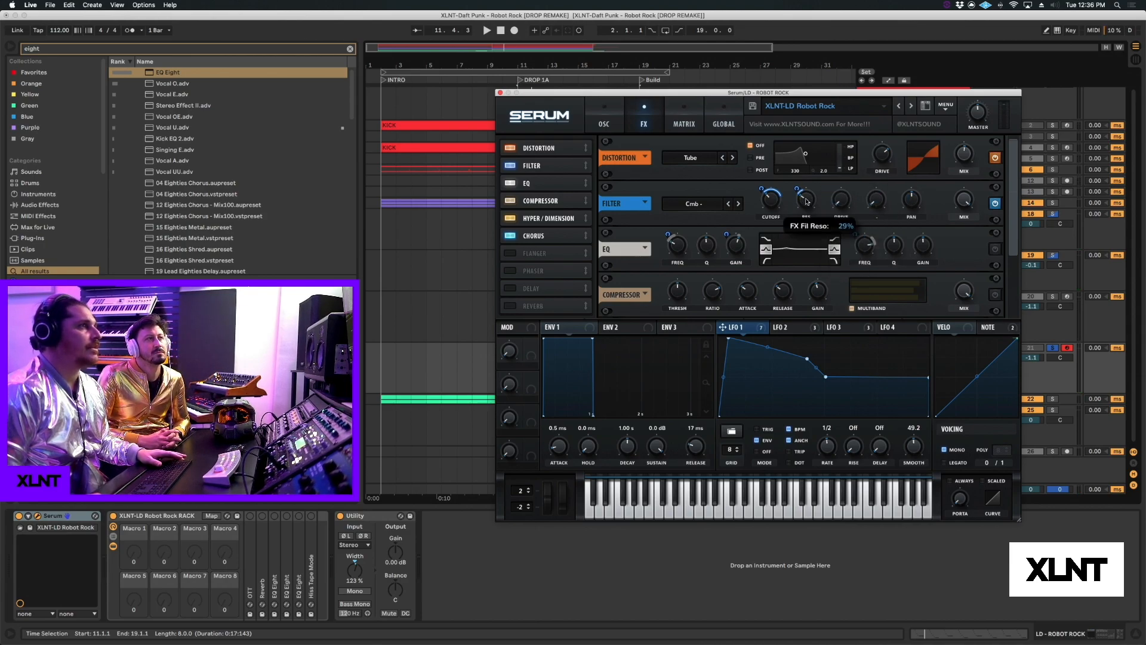
key("space")
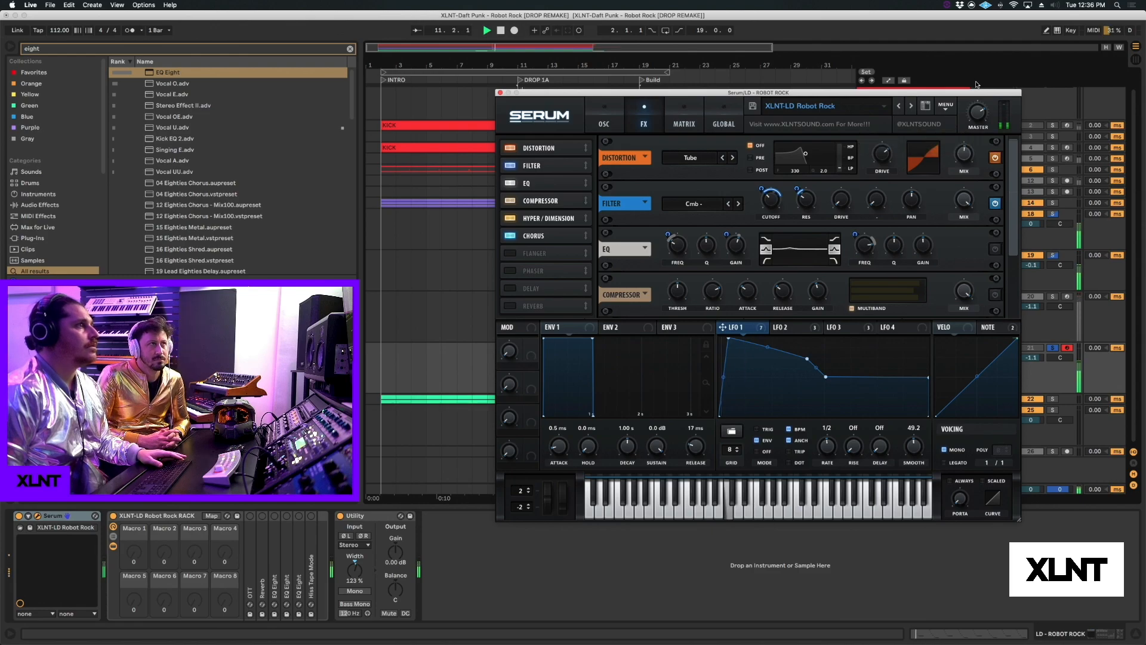
key("space")
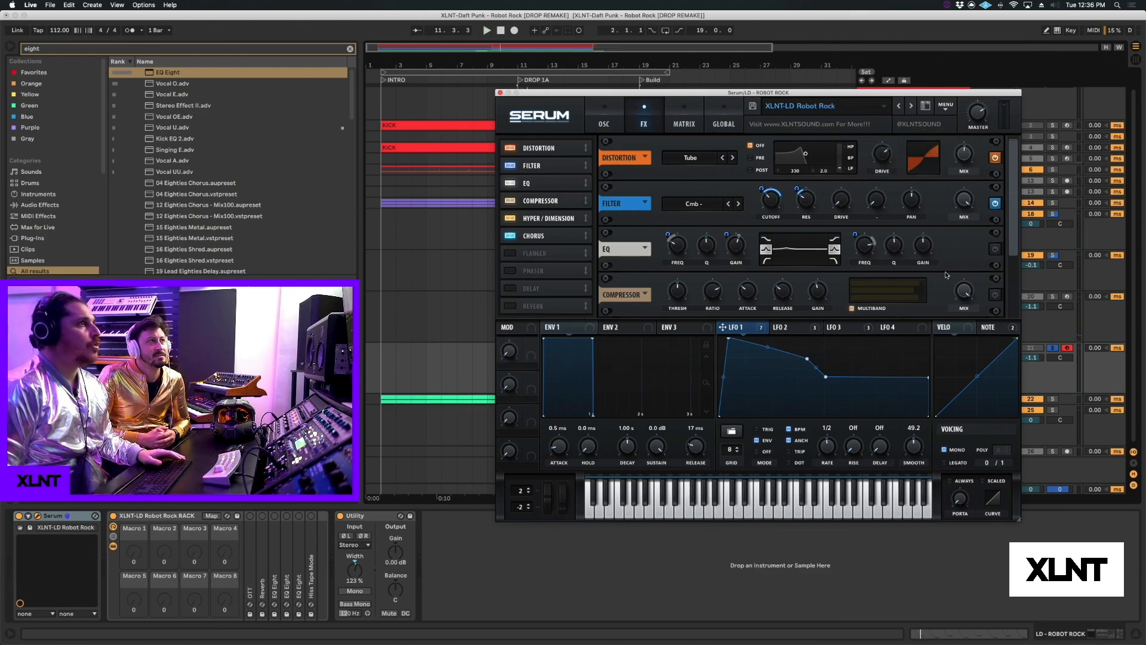
- Turn on the EQ effect, activate the bypassed LFO 1 modulation of its low band frequency, and audition the lead
left_click(995, 250)
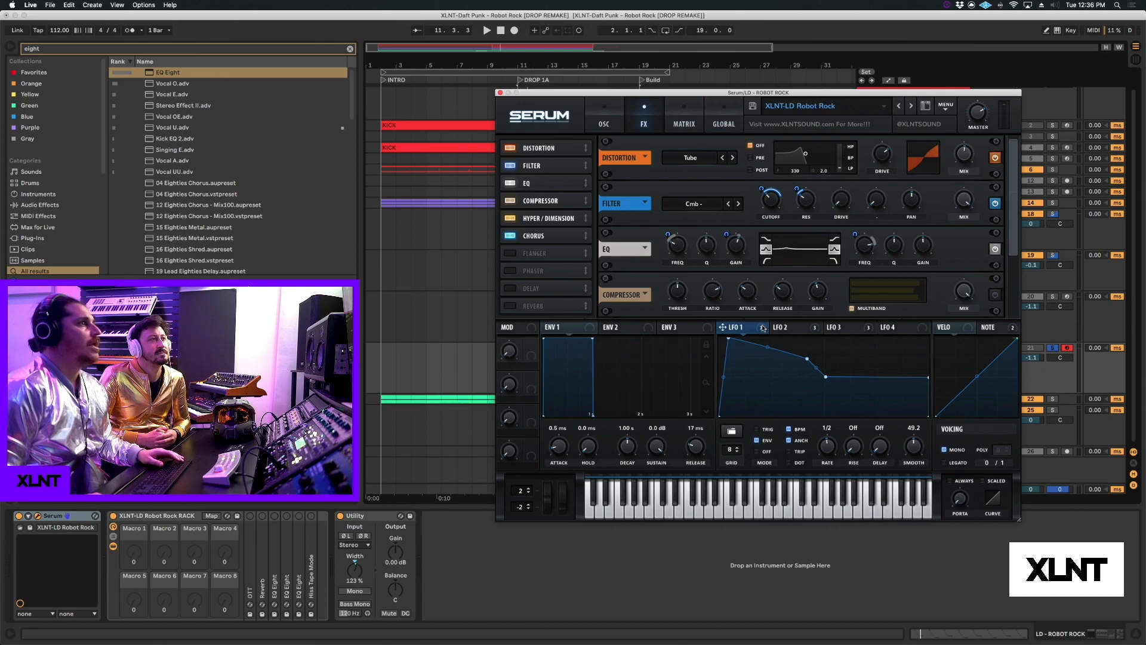
mouse_move(676, 250)
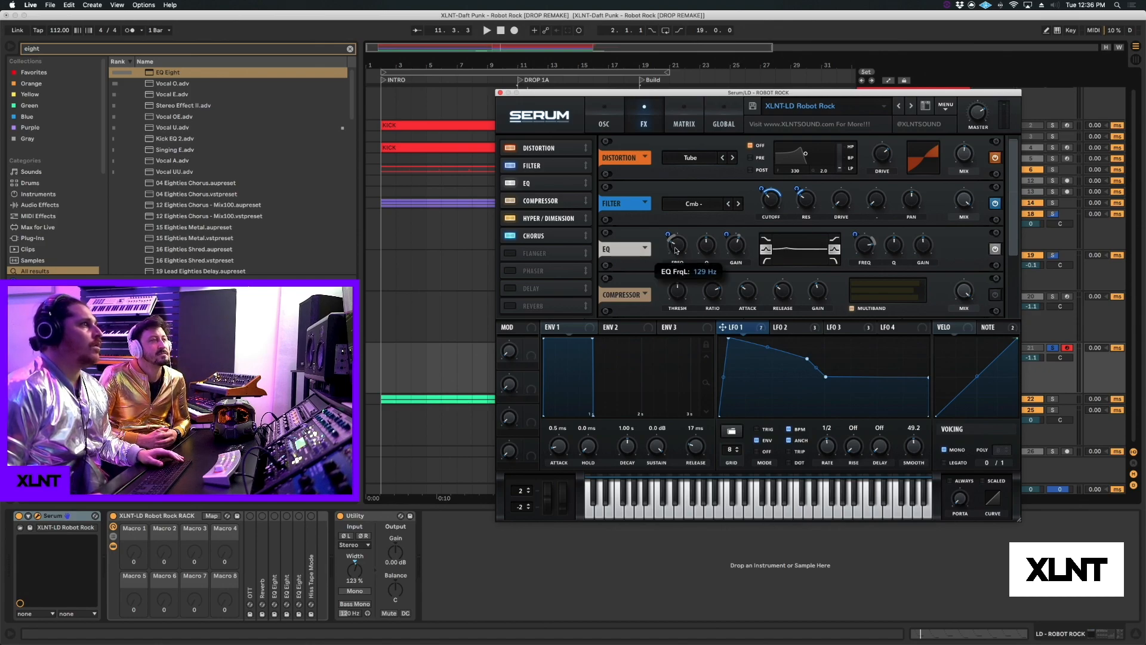
right_click(670, 234)
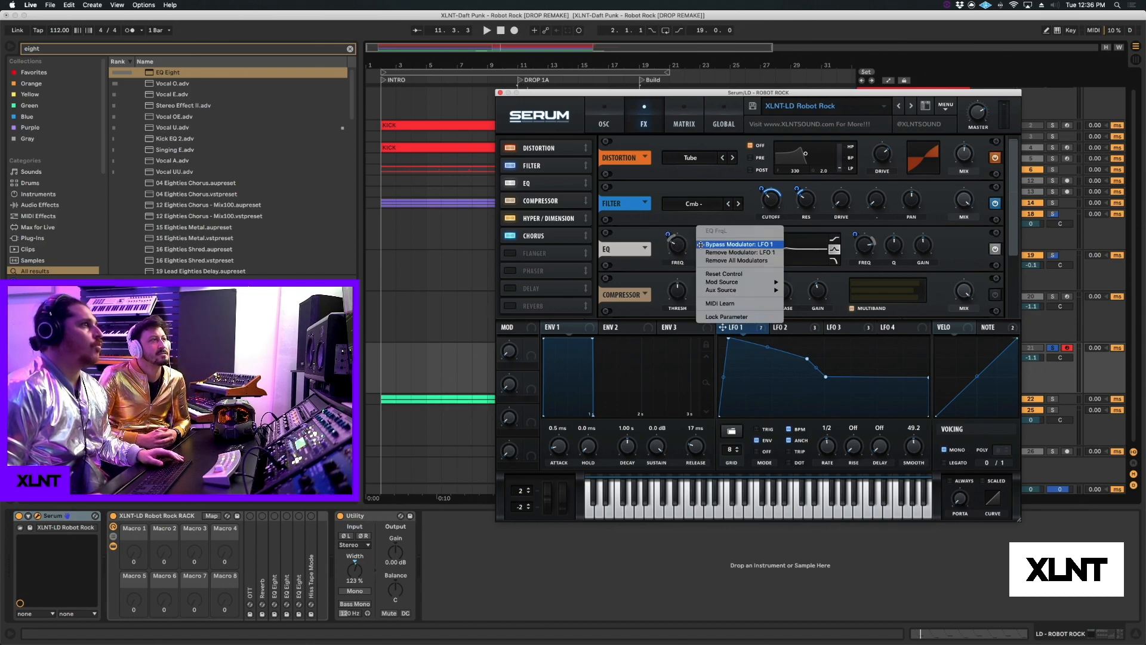
left_click(701, 245)
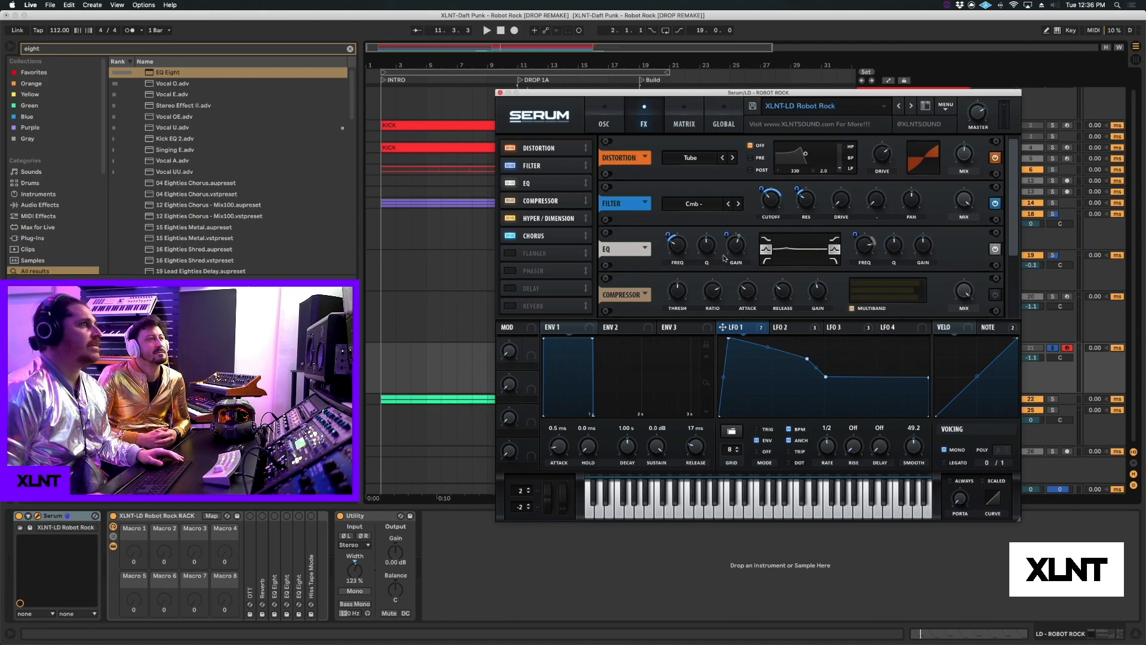
key("space")
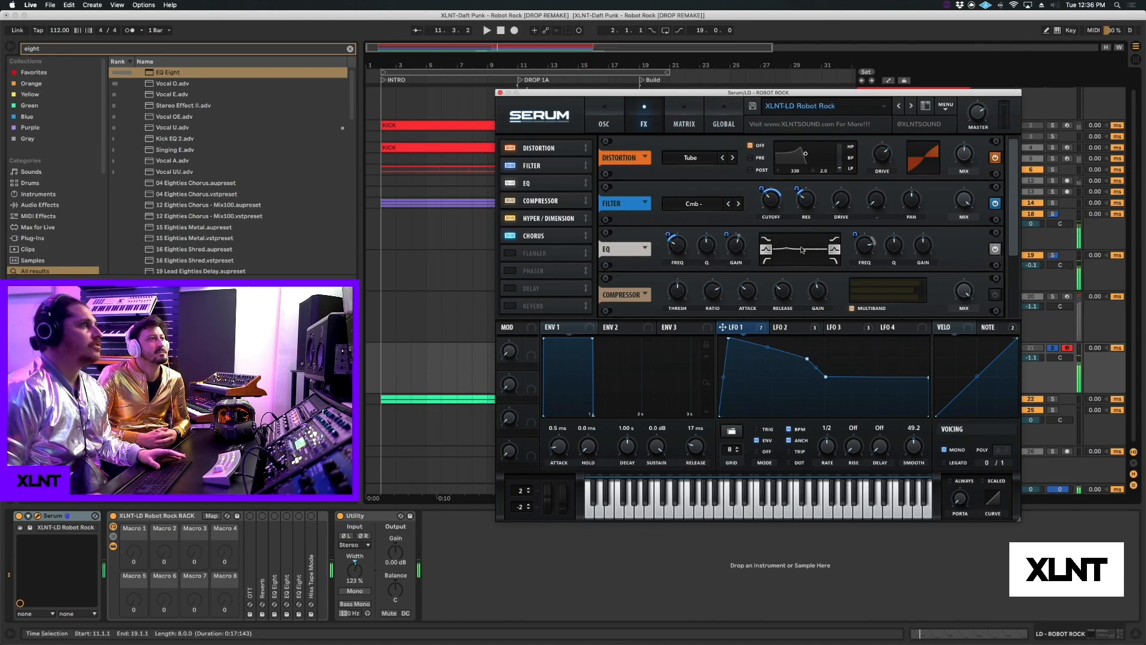
- Activate the bypassed LFO 1 modulation of the EQ's low band gain and audition the lead
right_click(737, 249)
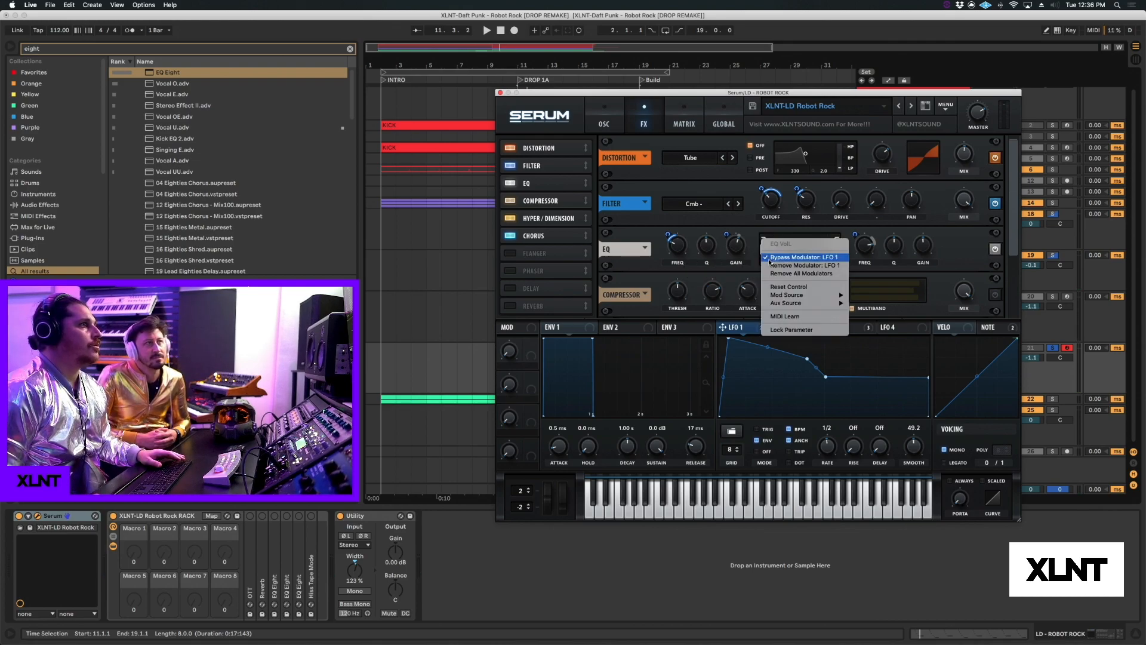
left_click(770, 258)
mouse_move(730, 234)
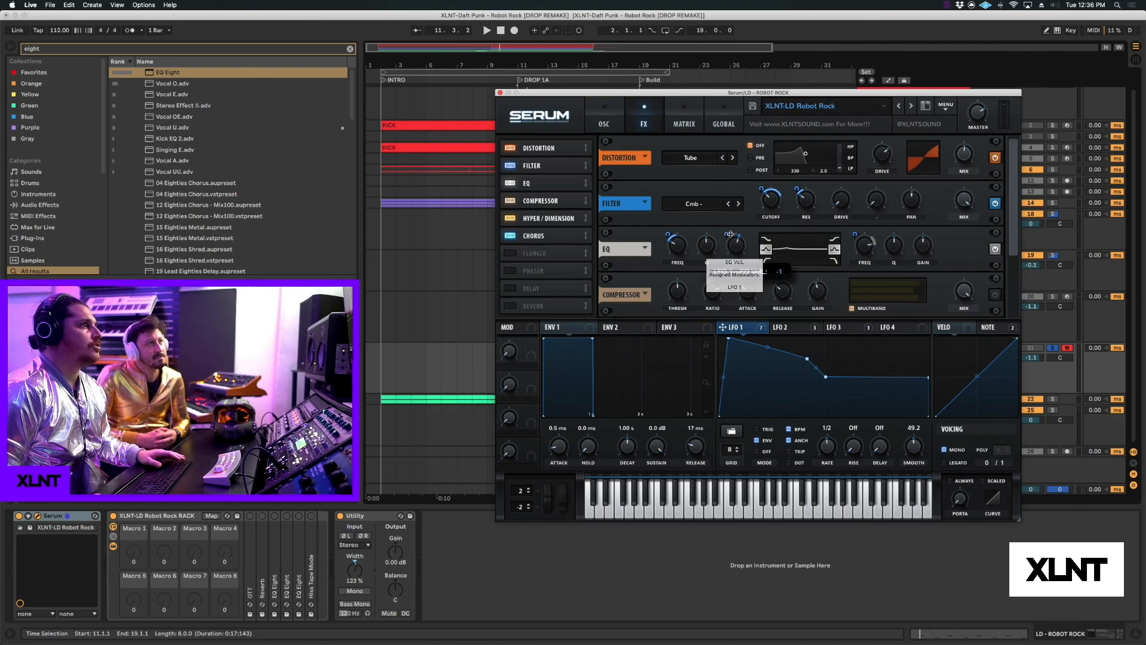
key("space")
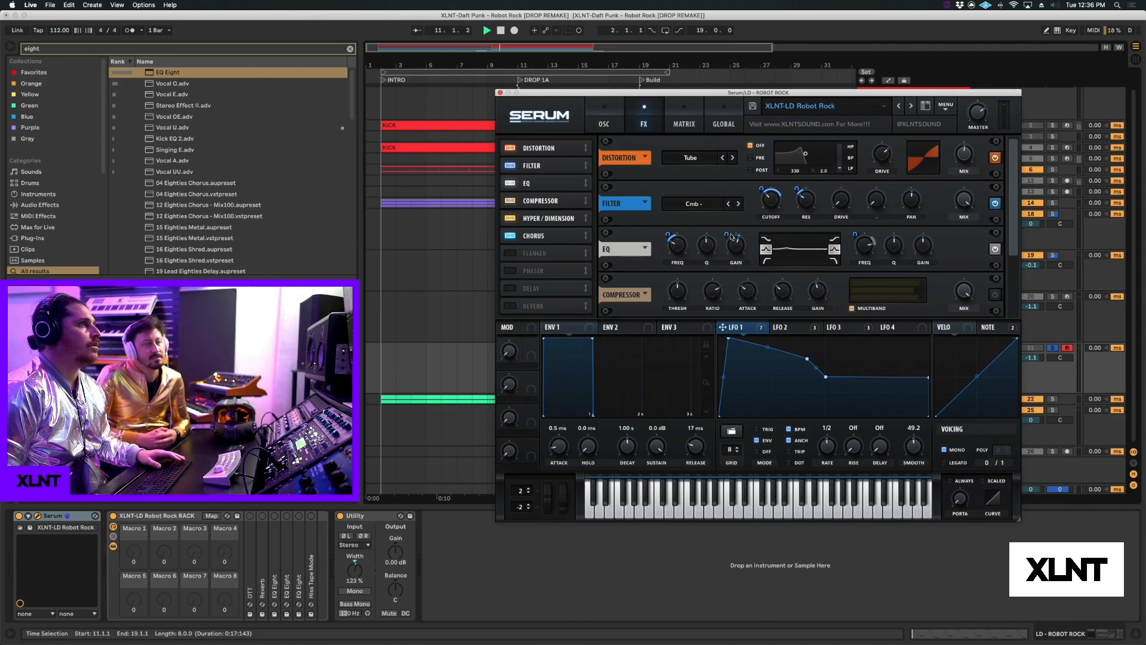
key("space")
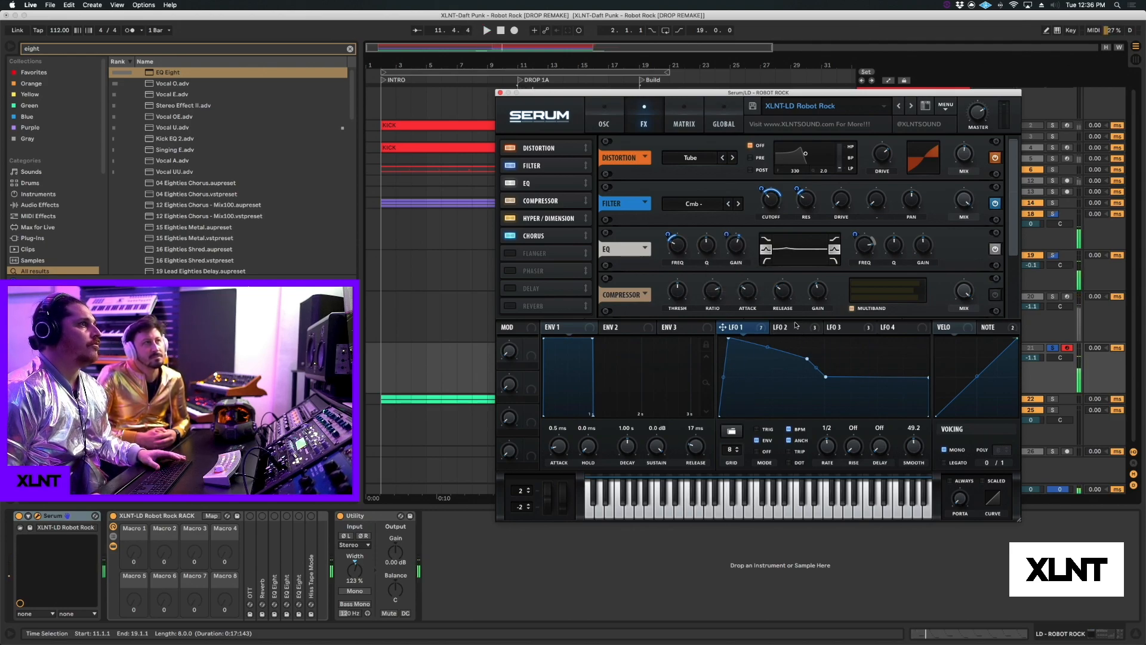
- Activate the bypassed LFO 1 modulation of the EQ's high band frequency and audition the lead
mouse_move(866, 248)
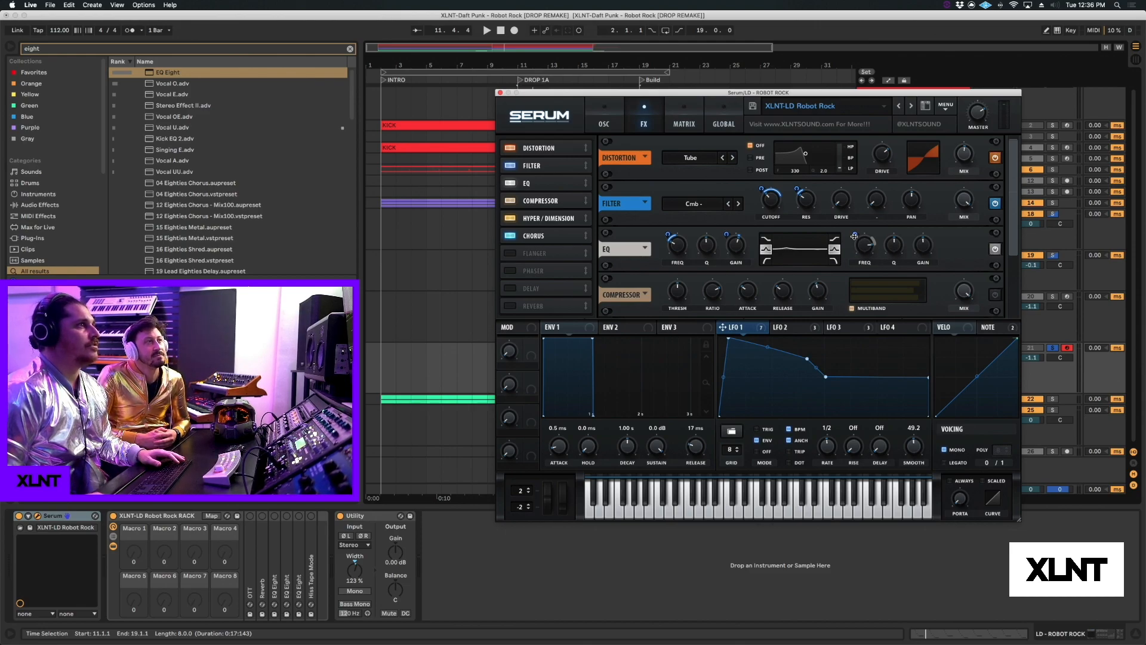
right_click(865, 245)
left_click(885, 246)
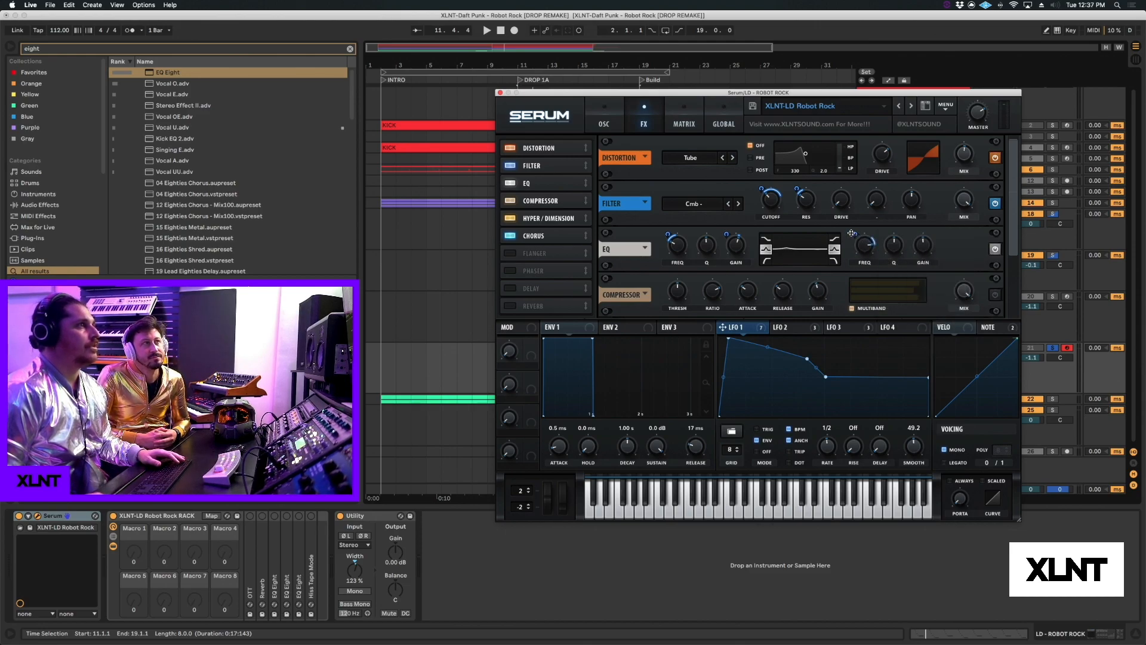
mouse_move(852, 232)
key("space")
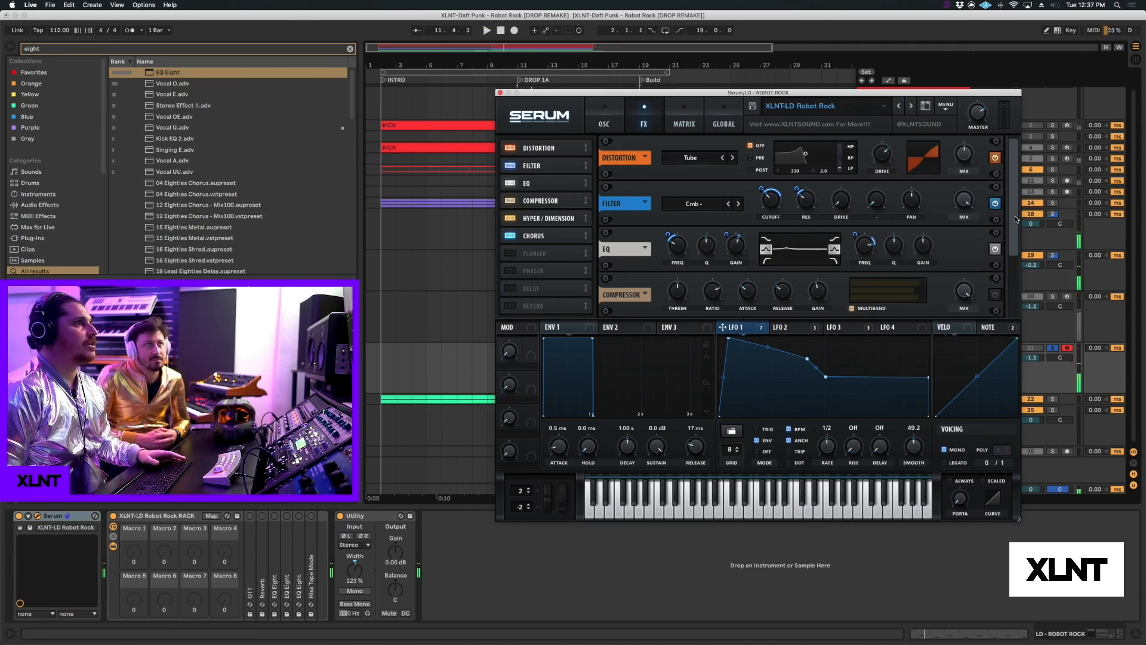
- Turn on the multiband compressor effect and audition the lead through it
scroll(1001, 225, "down", 3)
left_click(994, 219)
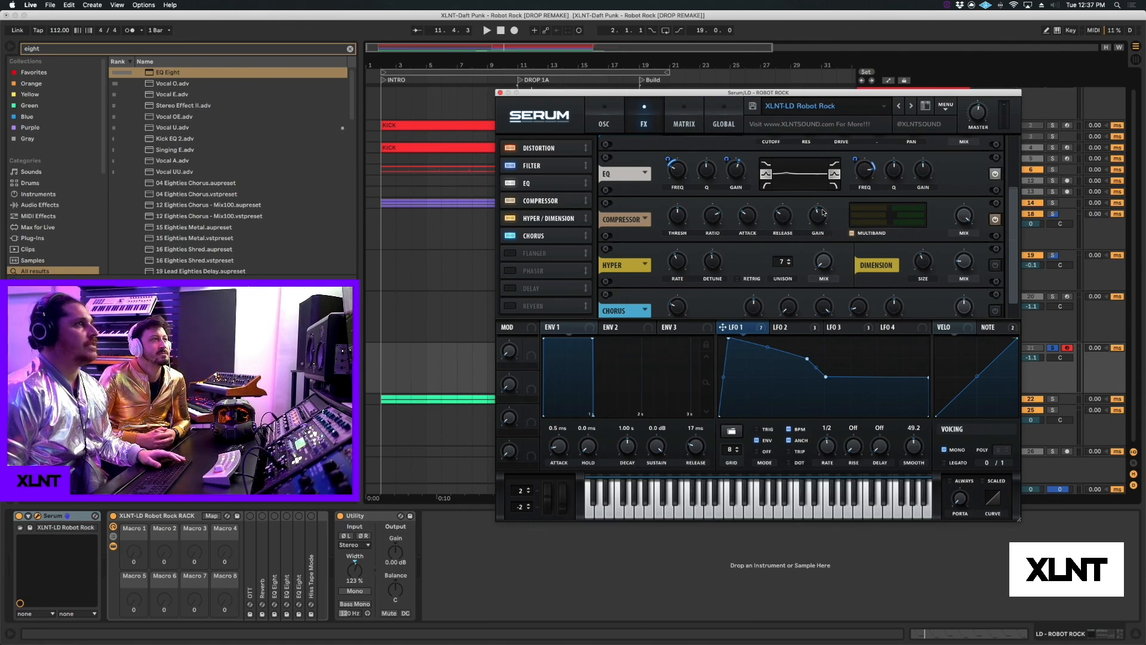
key("space")
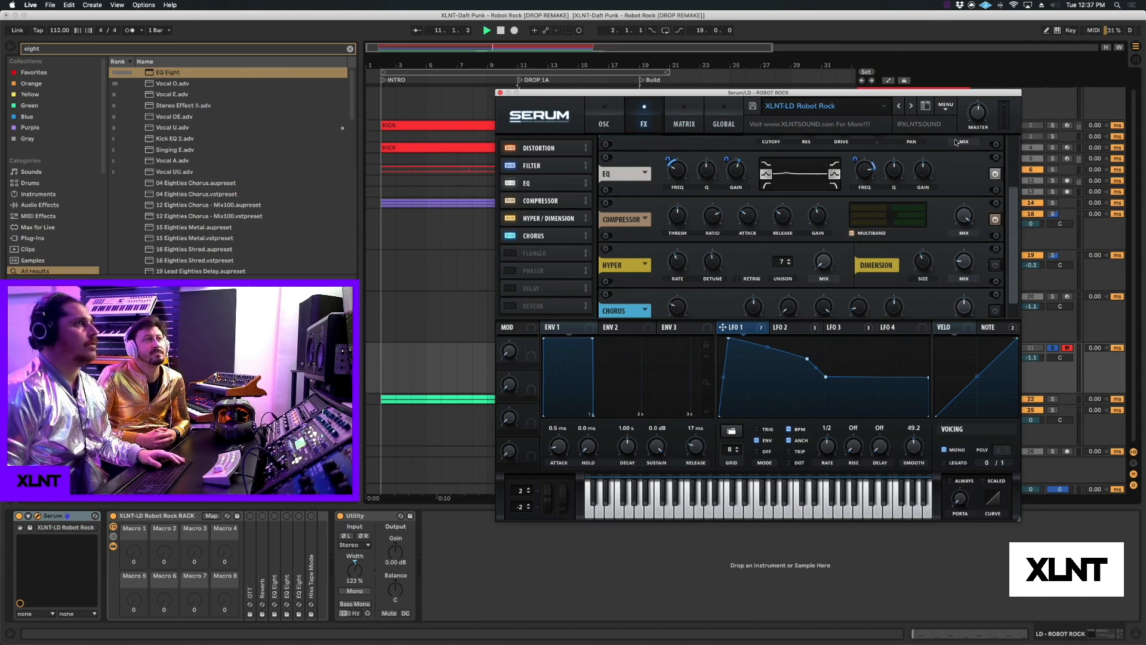
scroll(975, 120, "down", 2)
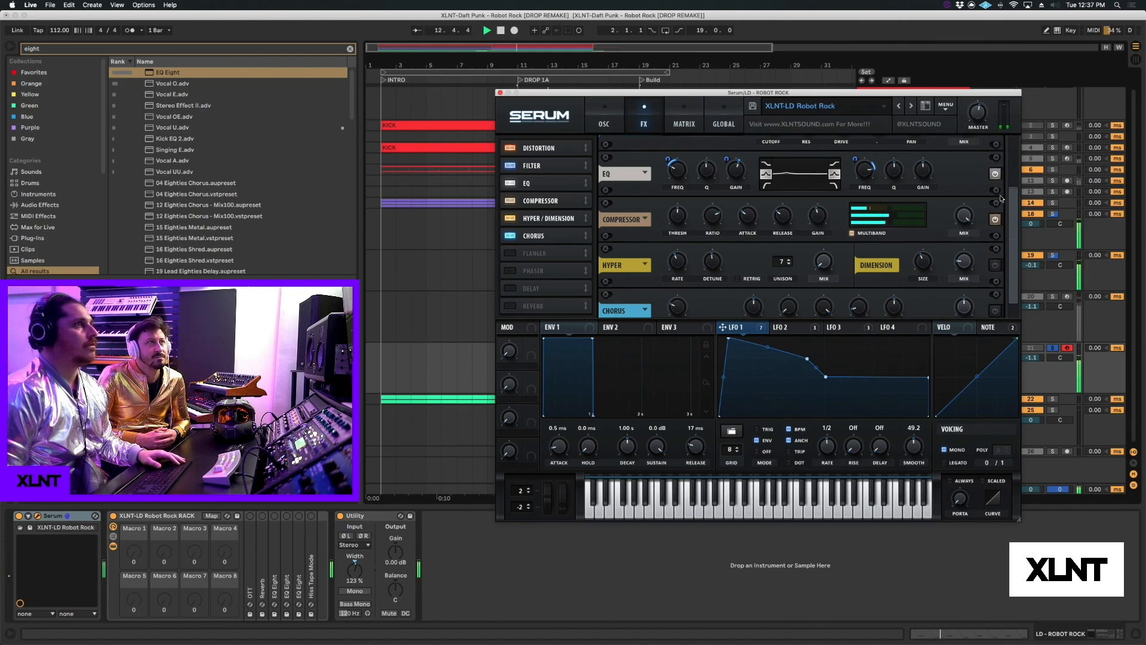
key("space")
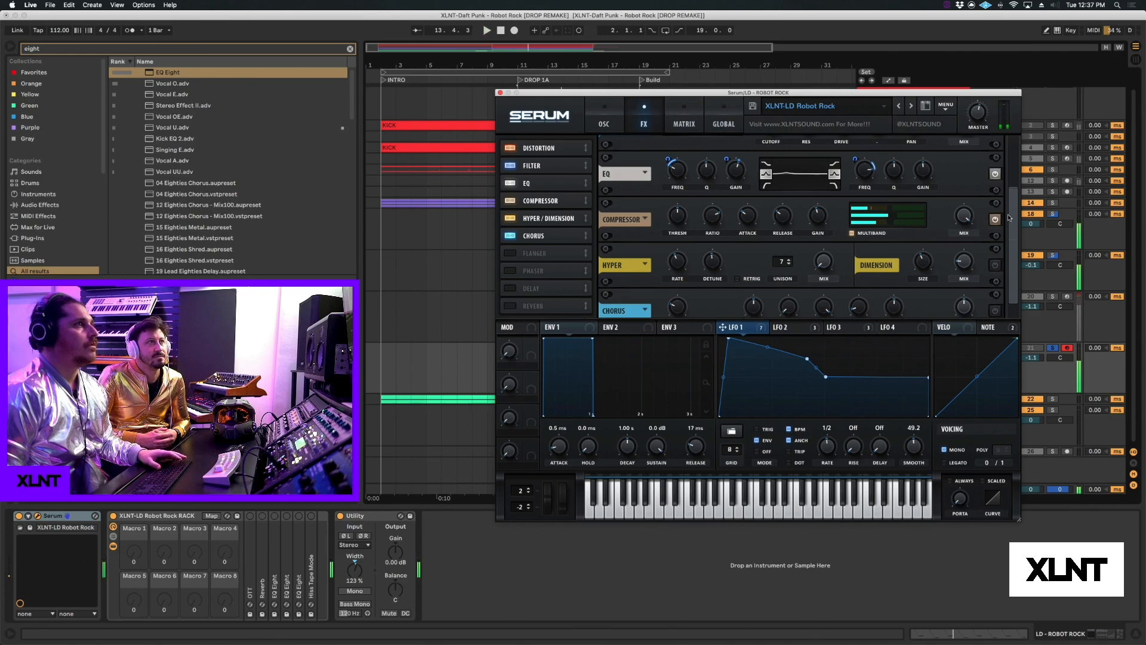
- Unsolo the Robot Rock lead track and audition the lead within the full mix
scroll(1008, 215, "down", 1)
left_click(1058, 342)
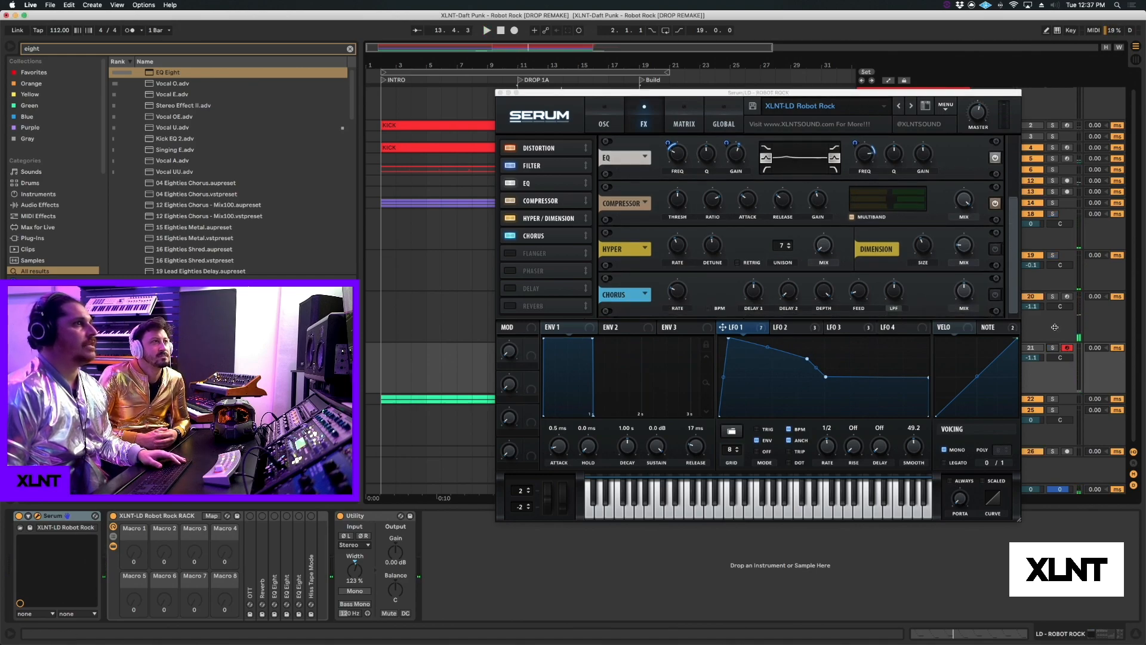
key("space")
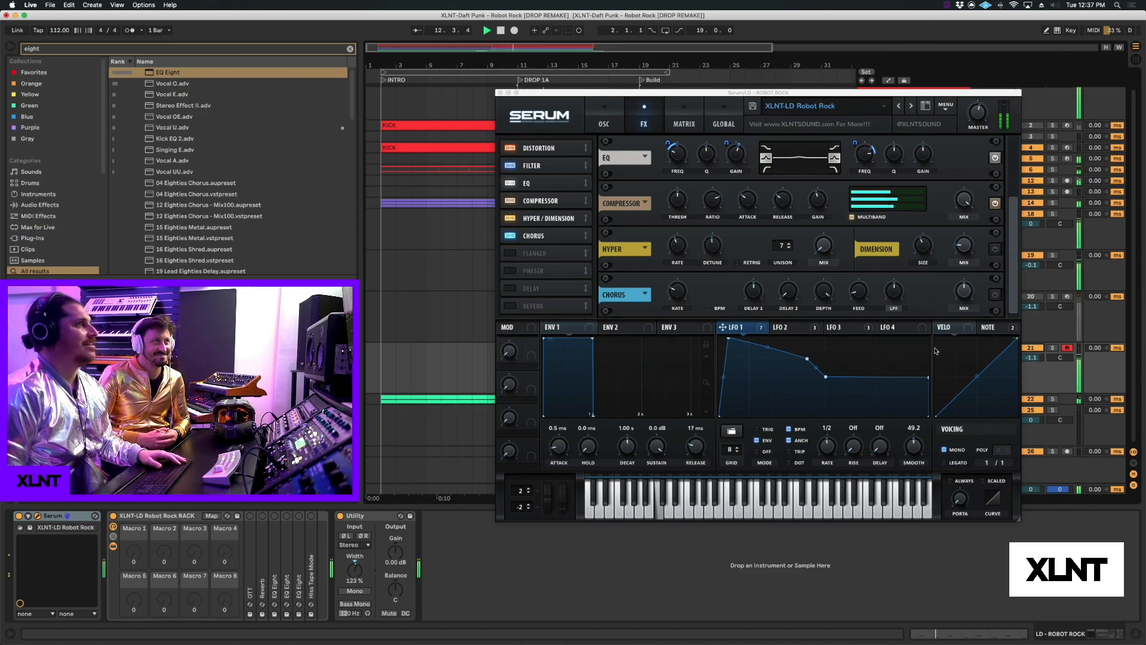
key("space")
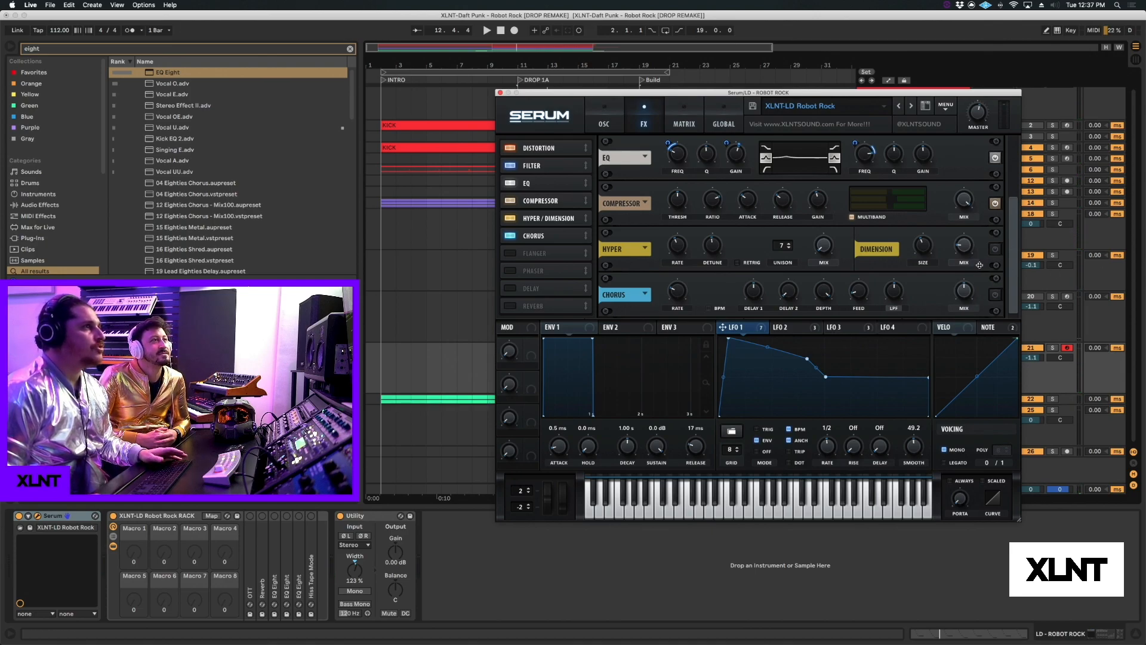
- Turn on the Hyper/Dimension effect and audition the lead within the full mix
left_click(995, 248)
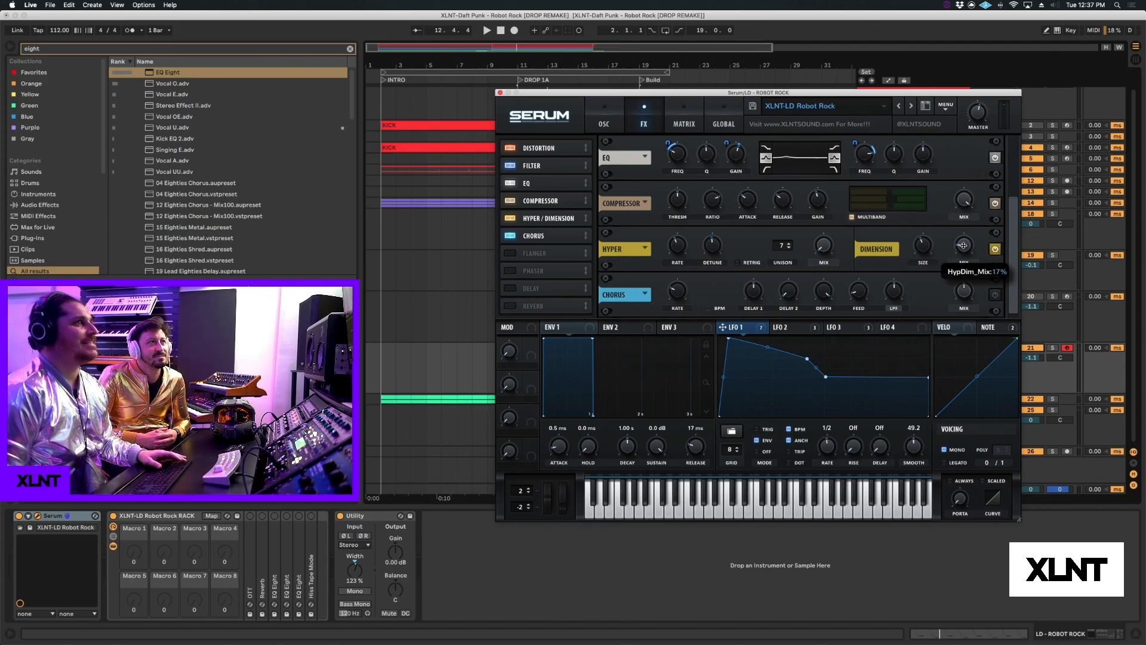
key("space")
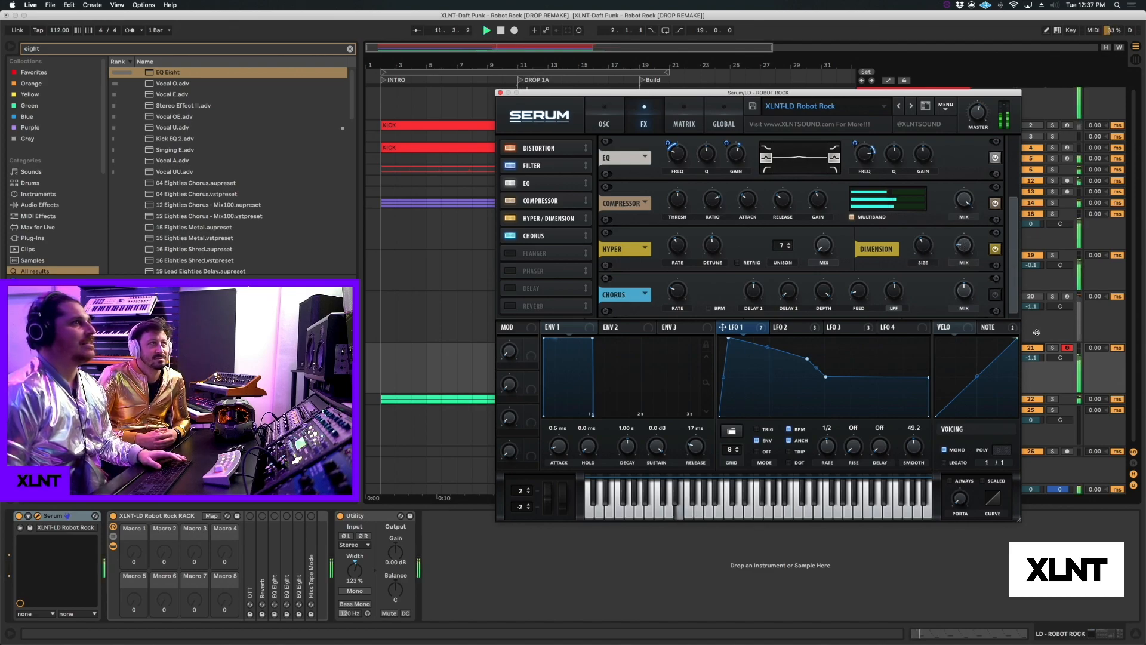
- Solo the Robot Rock lead track, turn on the Chorus effect and audition the lead through it
left_click(1052, 347)
key("space")
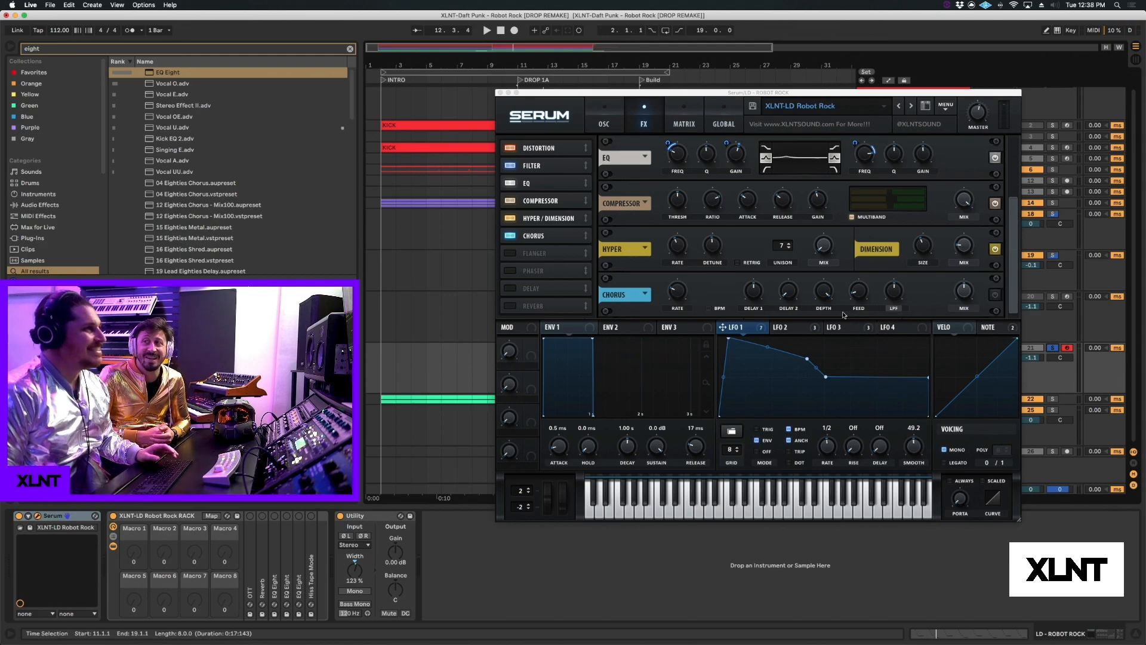
left_click(1009, 269)
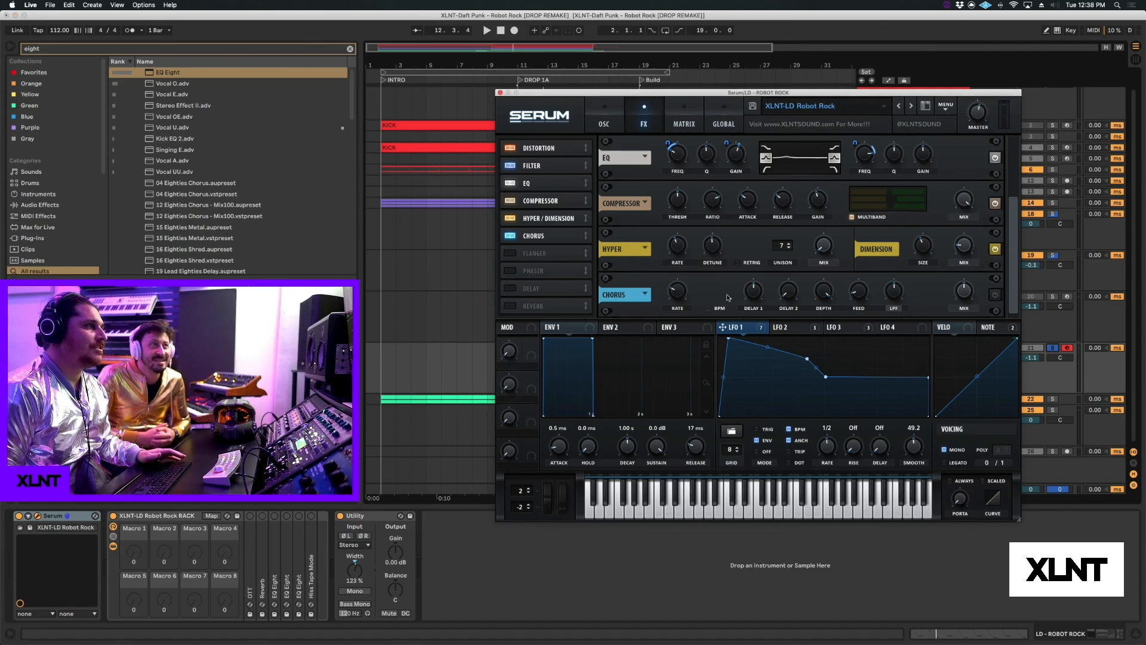
mouse_move(676, 294)
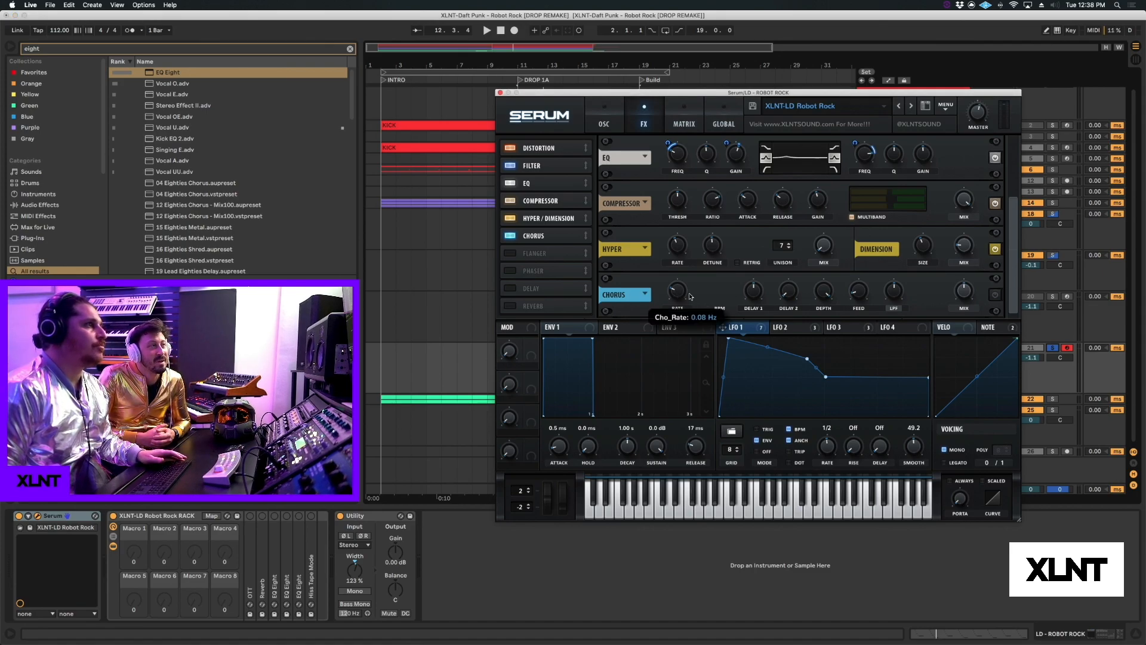
mouse_move(786, 295)
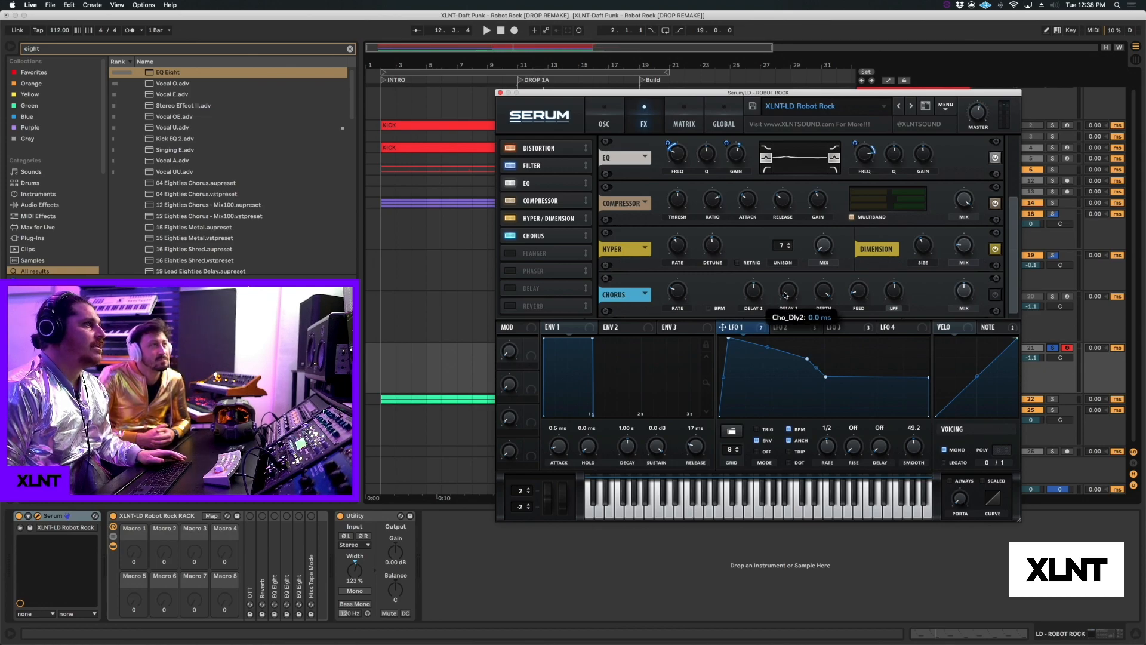
mouse_move(861, 290)
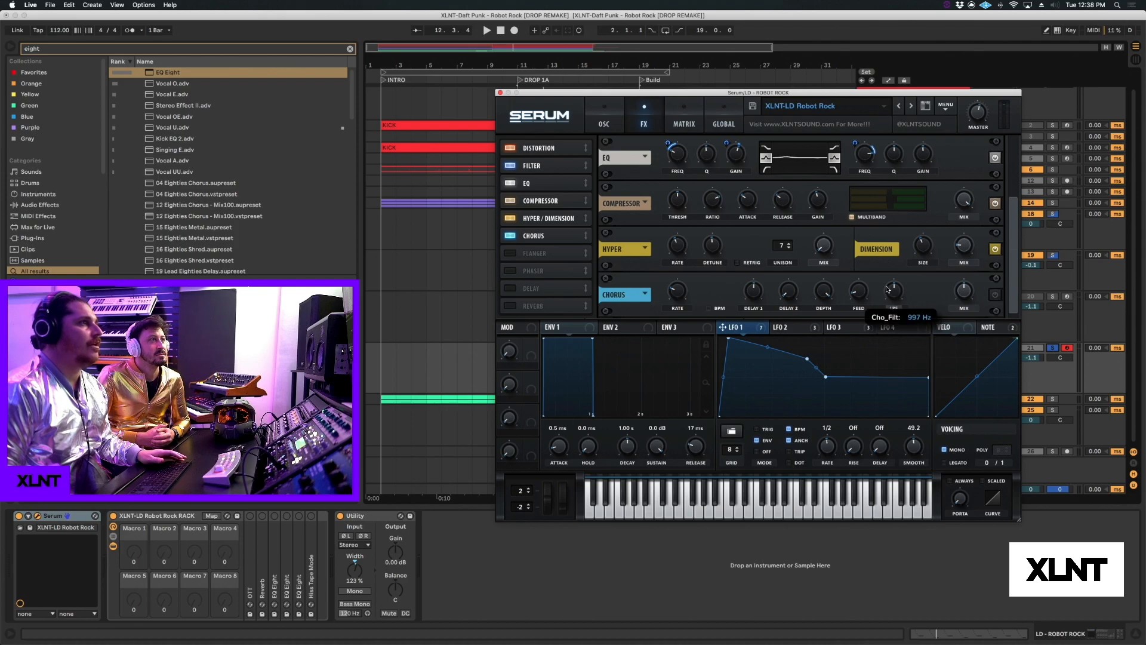
left_click(994, 294)
key("space")
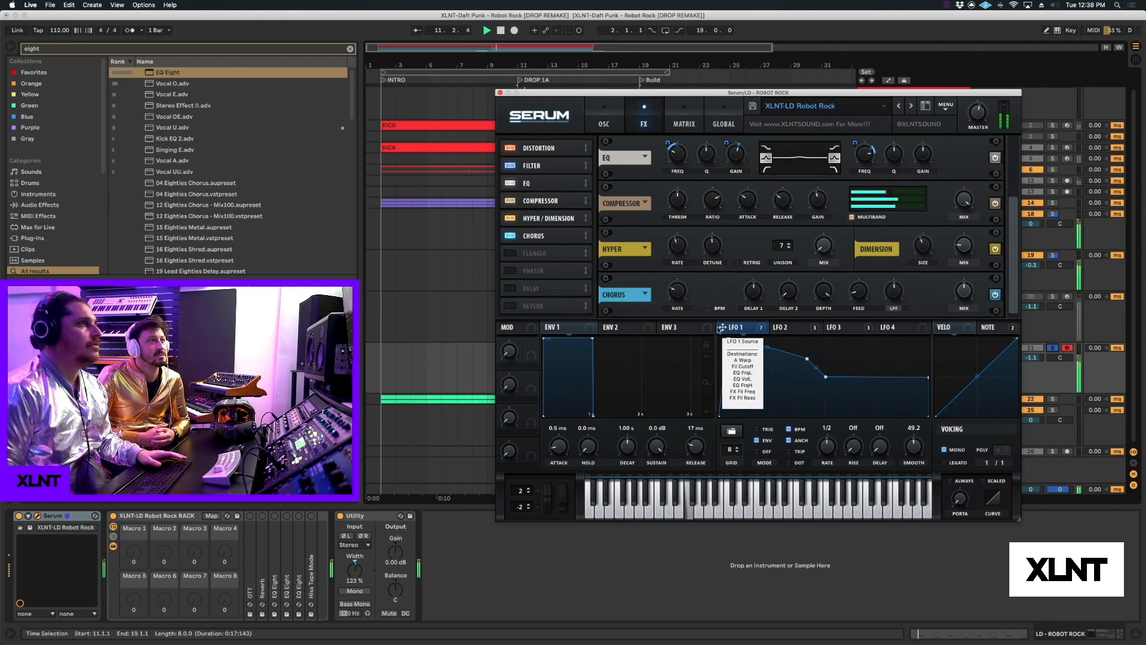
- Return to the oscillator view, open LFO 2 and examine its shape and its connection to the filter cutoff
scroll(1012, 205, "up", 2)
scroll(1012, 205, "down", 3)
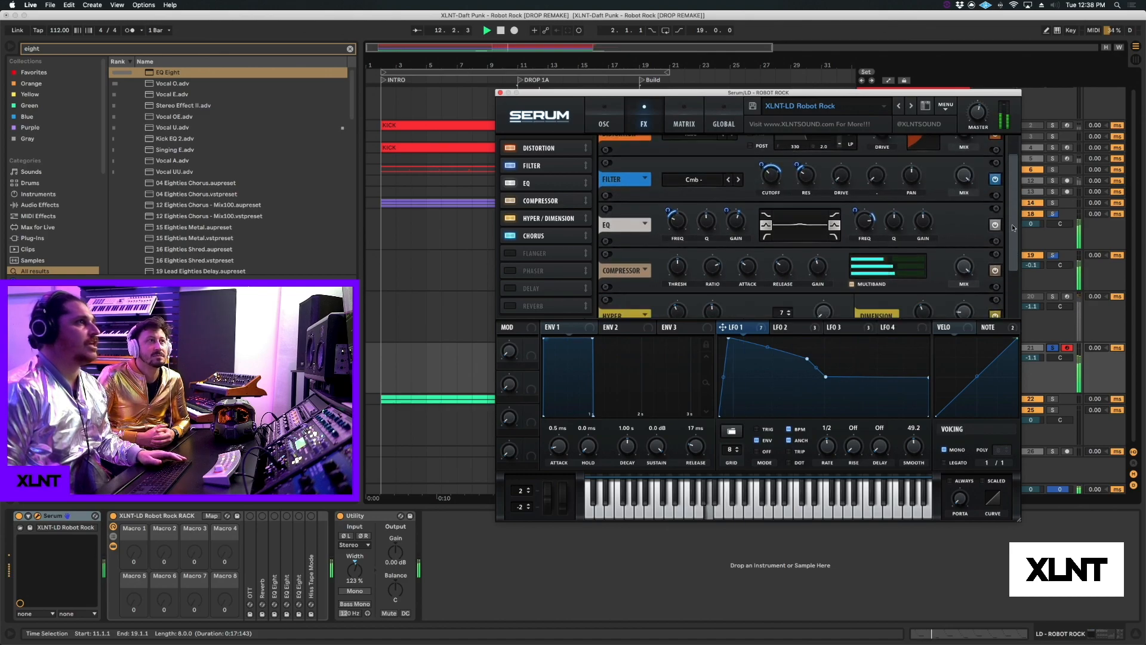
left_click(614, 112)
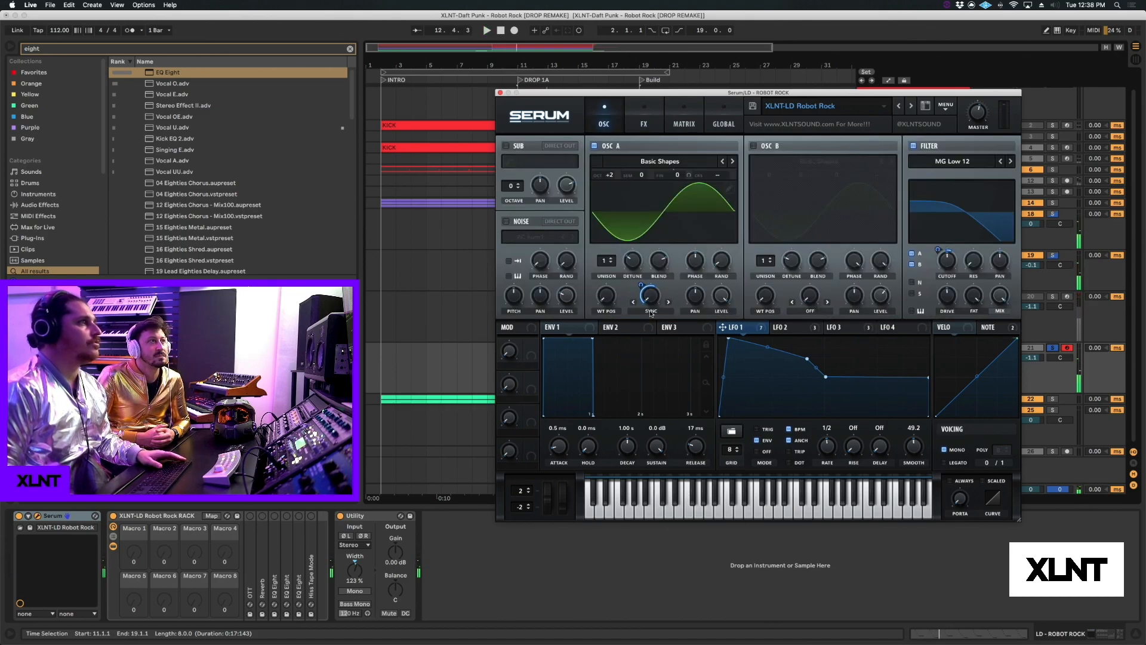
left_click_drag(782, 327, 949, 263)
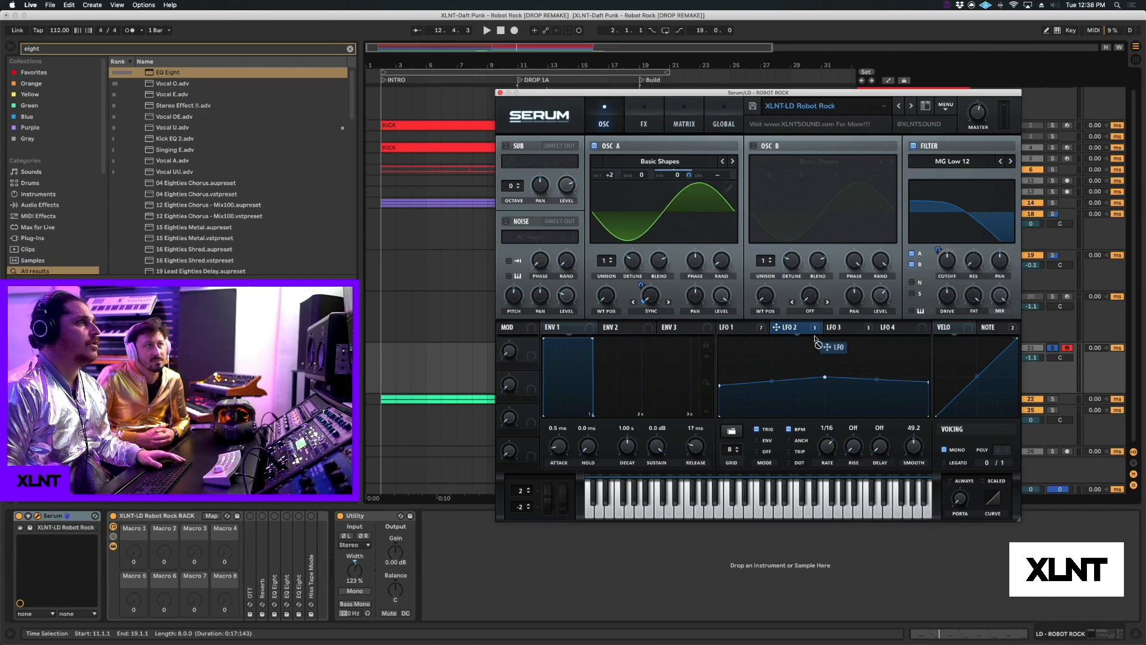
right_click(949, 257)
left_click(958, 264)
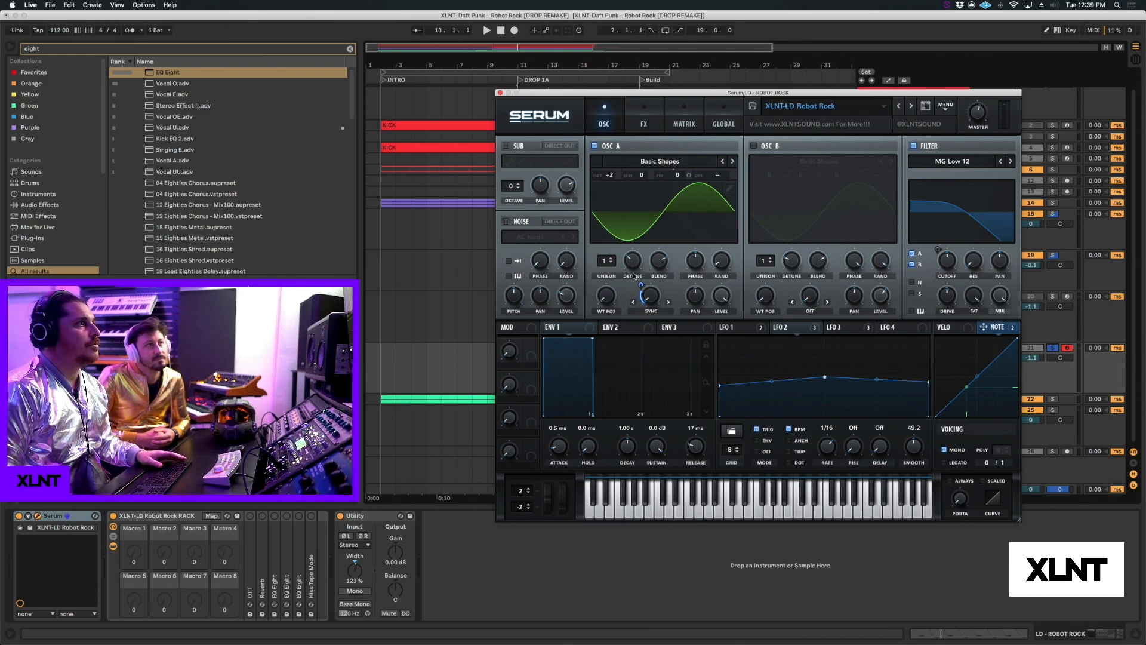
- Audition the lead and review which oscillator A and effect parameters the Note source modulates
key("space")
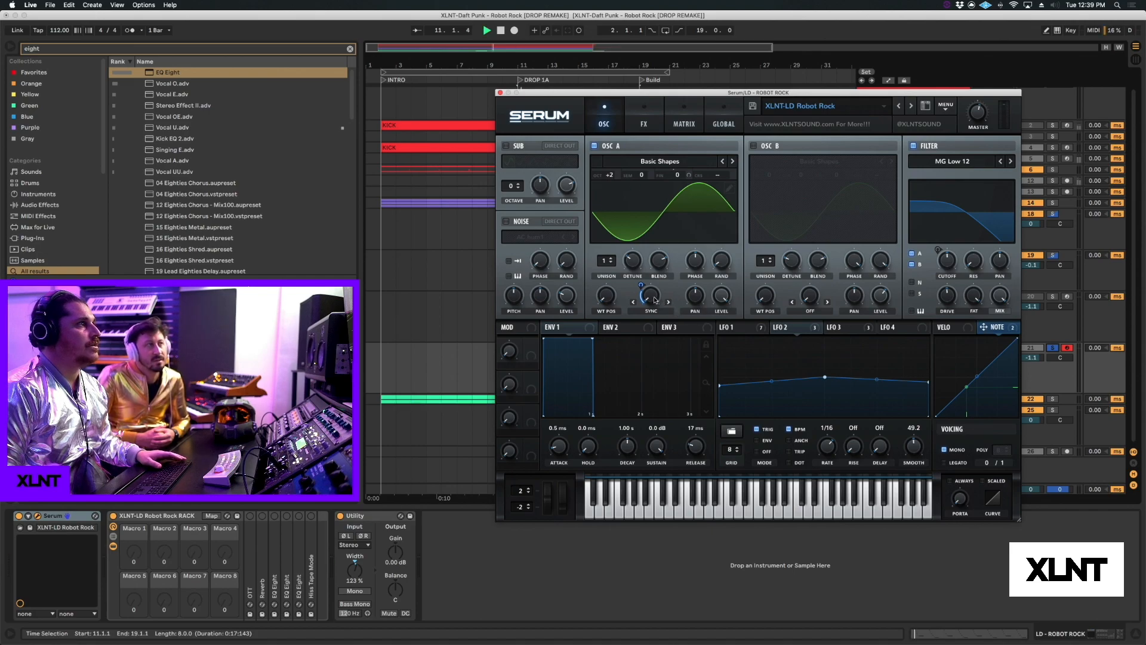
right_click(989, 327)
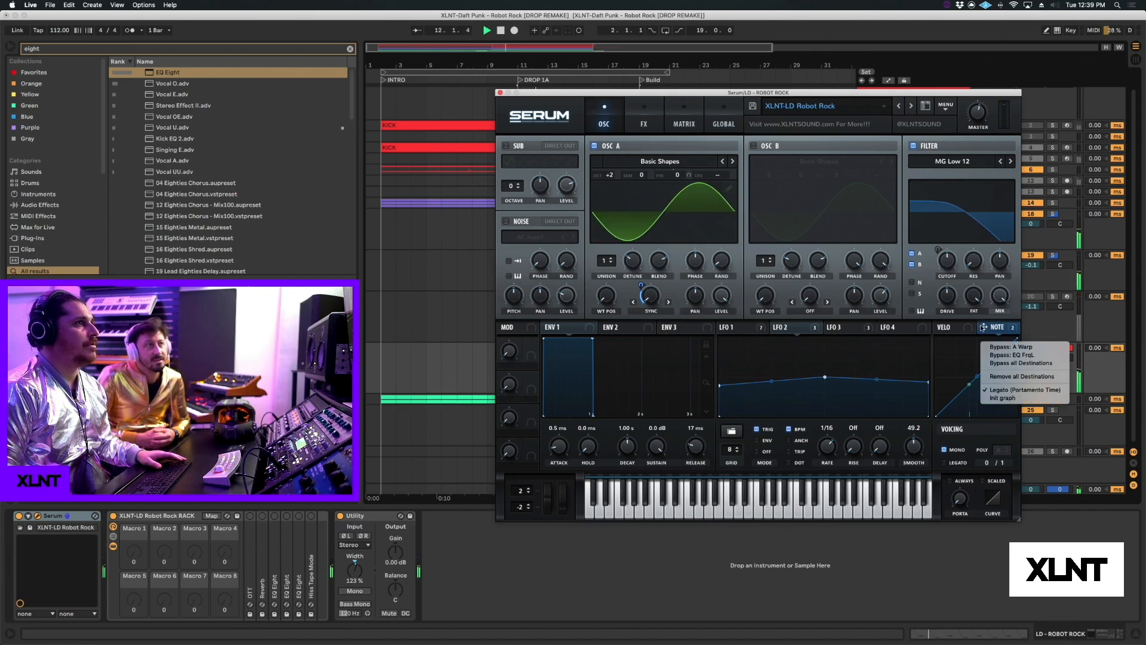
left_click(987, 329)
key("space")
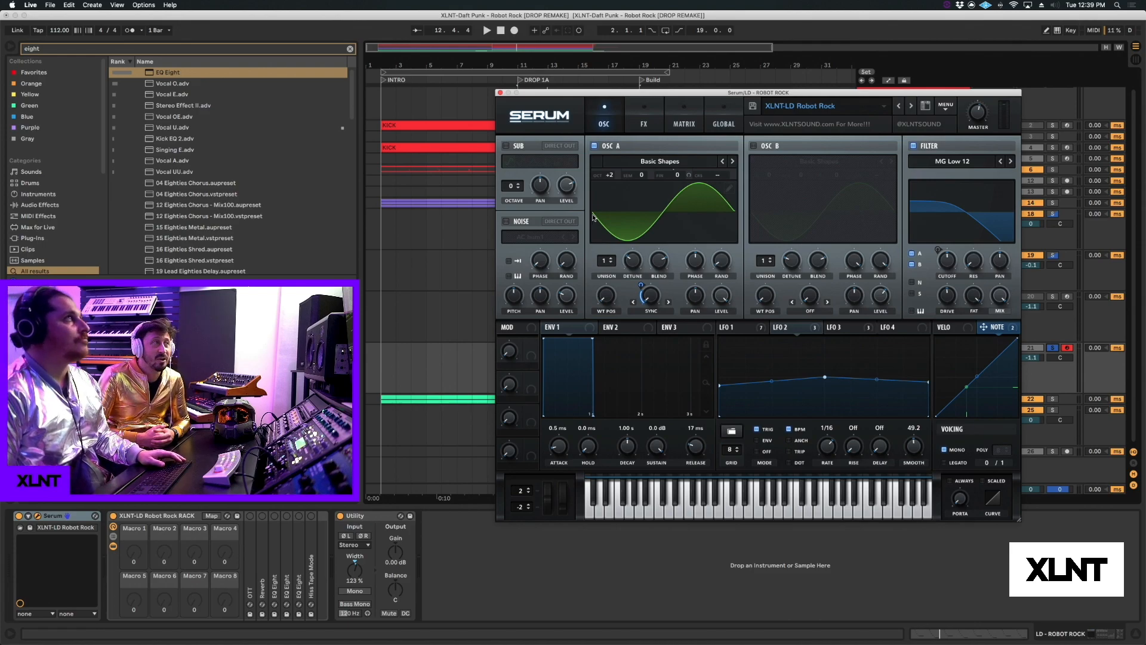
left_click(656, 125)
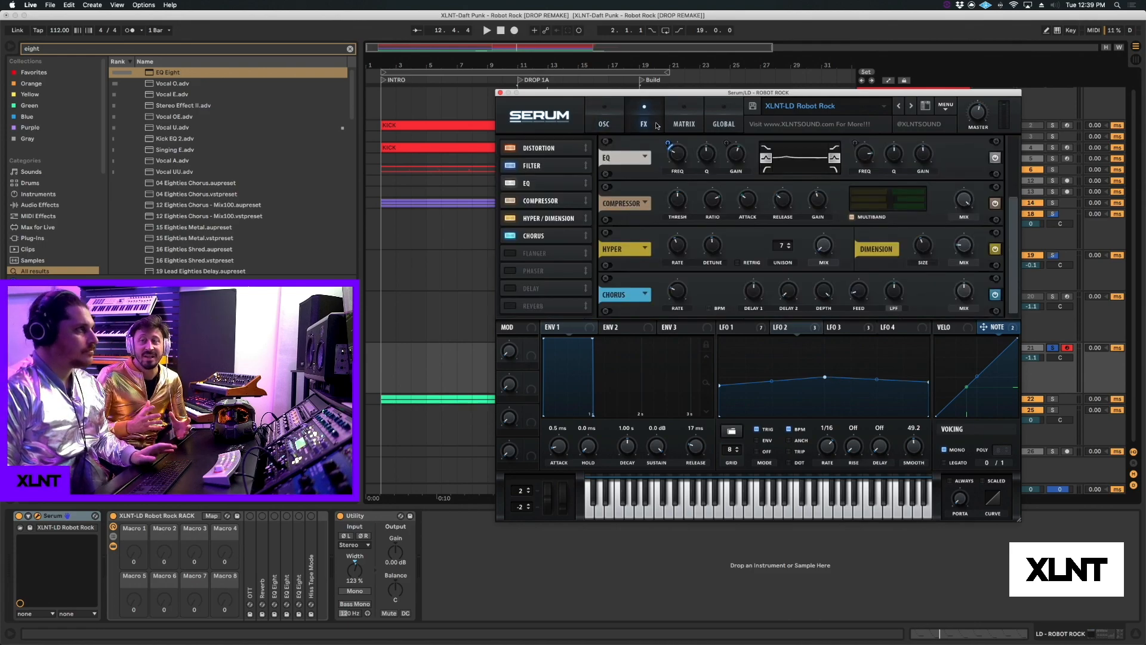
- Open LFO 3, review its destinations on oscillator A's warp, fine tuning and the filter cutoff, and audition the lead
left_click(618, 112)
left_click(851, 330)
right_click(851, 332)
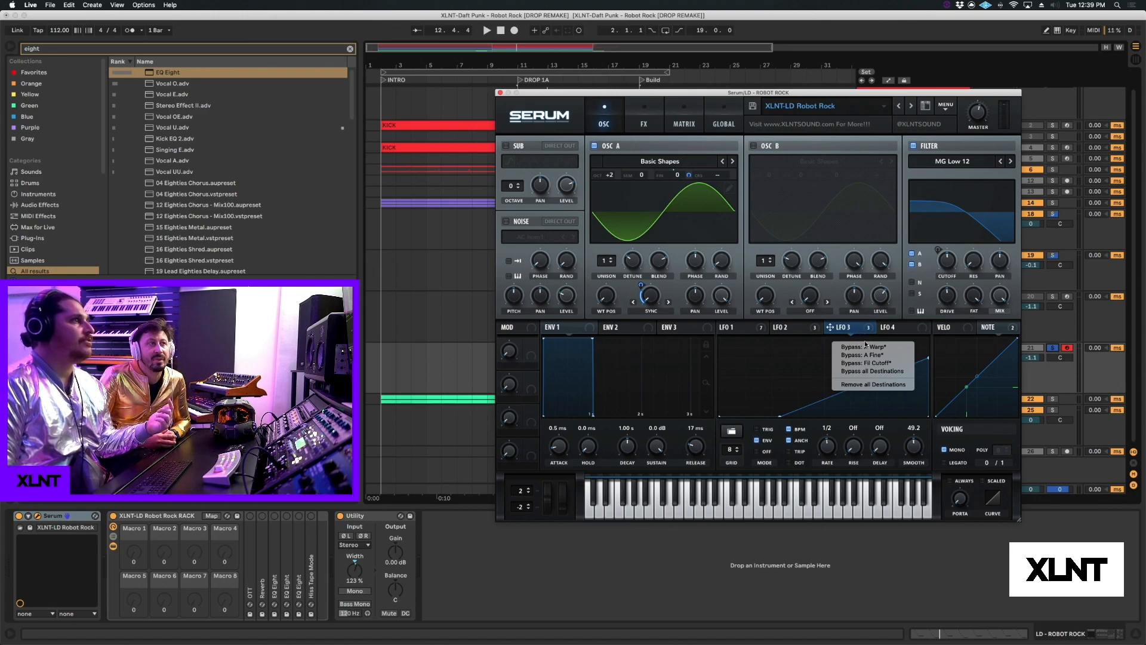
left_click(861, 346)
mouse_move(638, 284)
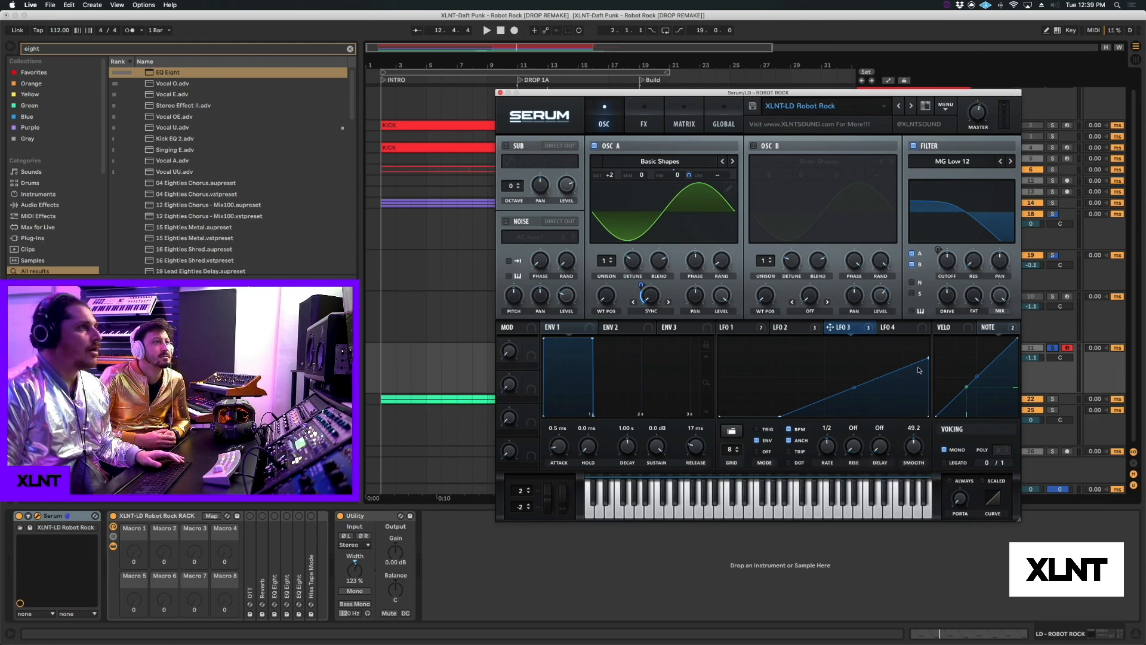
key("space")
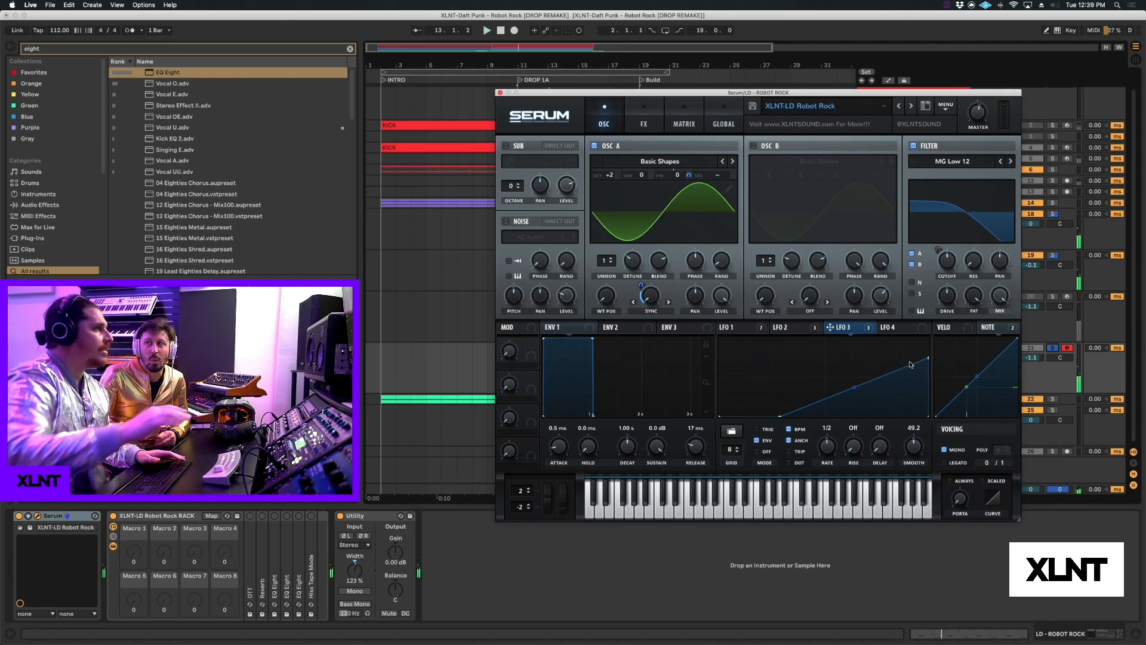
right_click(843, 329)
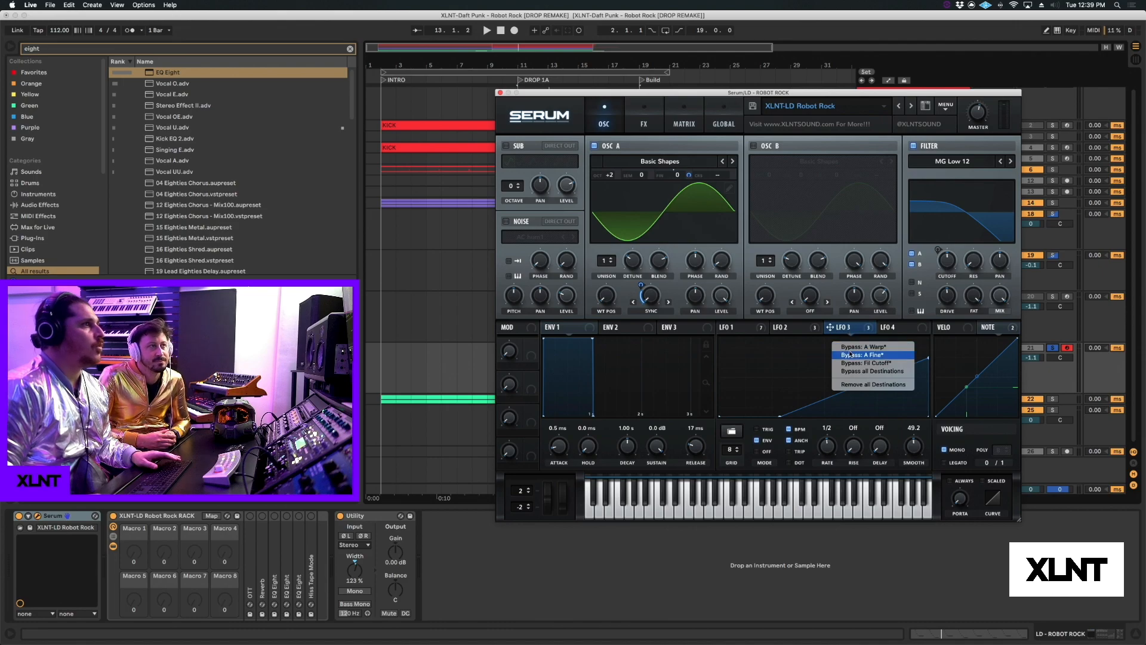
left_click(822, 311)
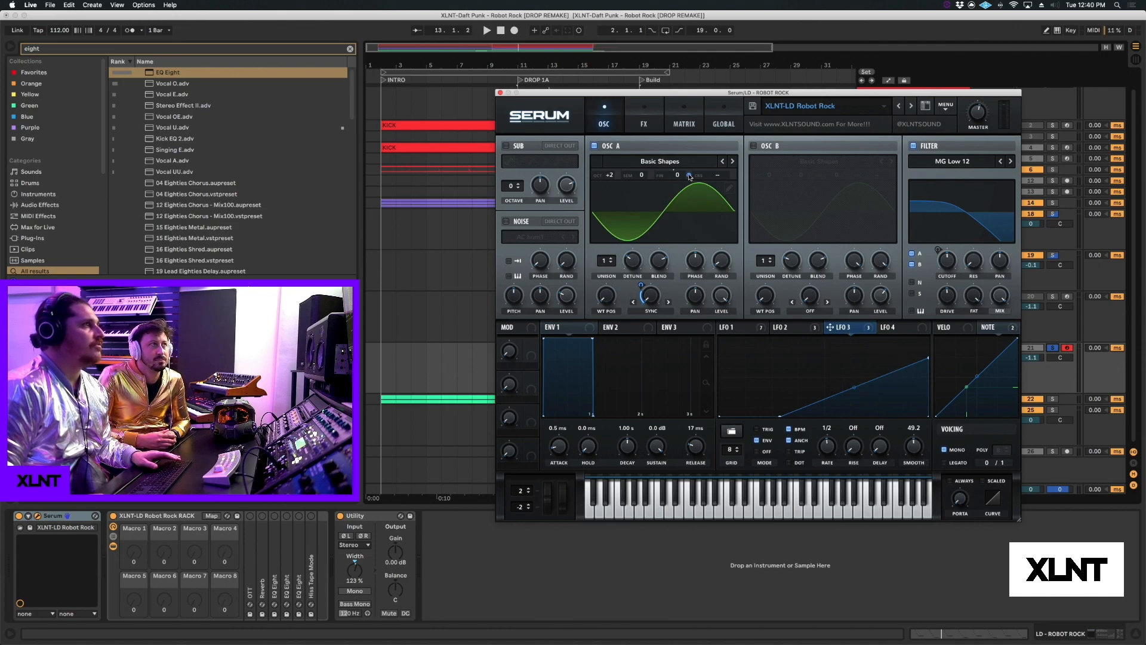
right_click(849, 330)
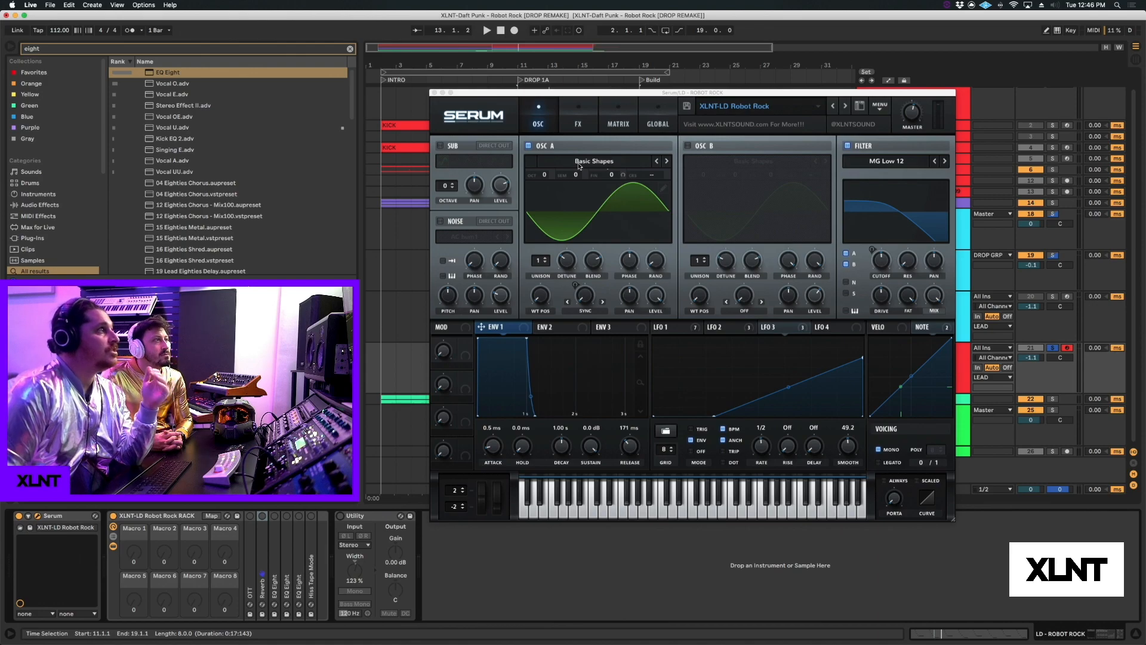
- Audition the lead, set Envelope 1's release to 174 ms and bring LFO 1 back up in the oscillator view
key("space")
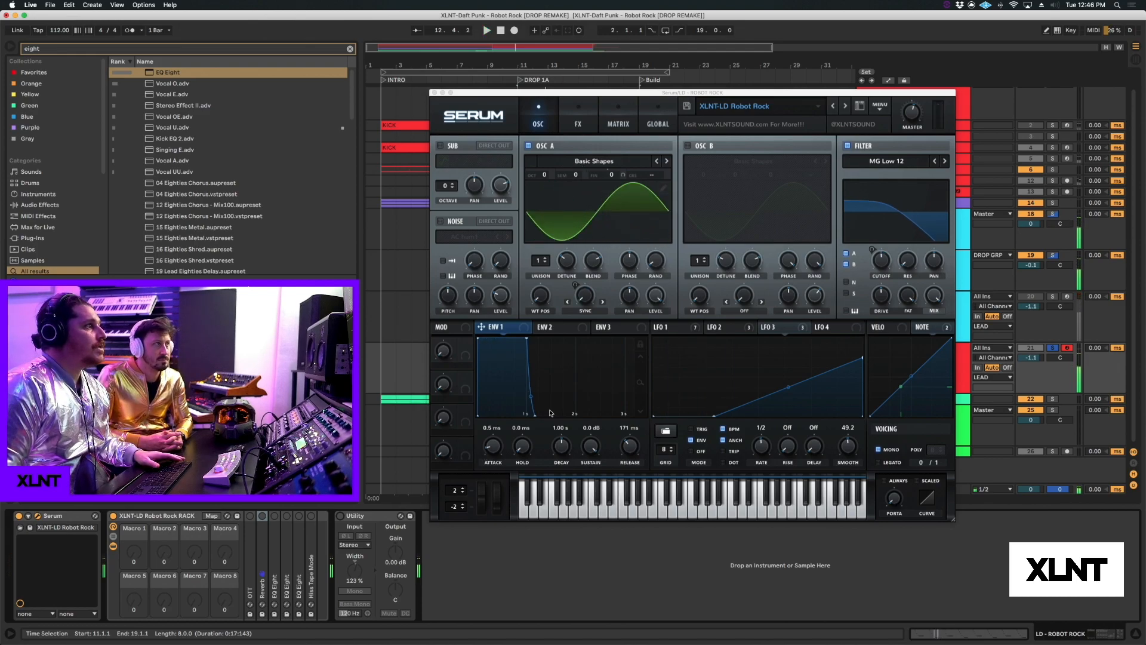
left_click_drag(625, 451, 625, 450)
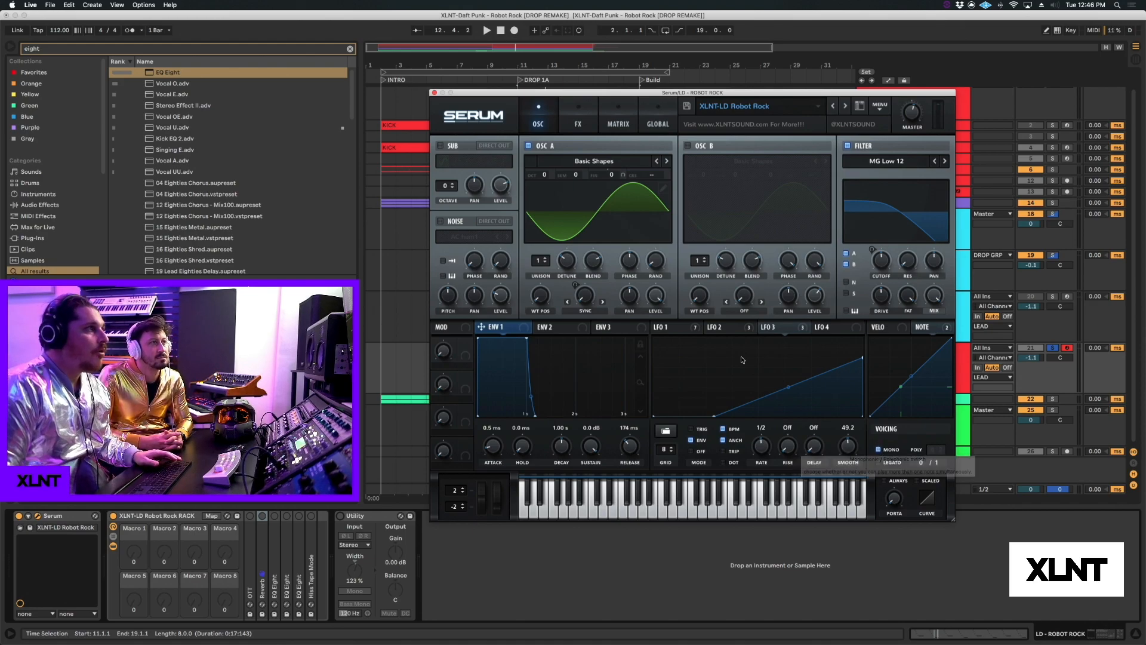
left_click(702, 329)
left_click(700, 330)
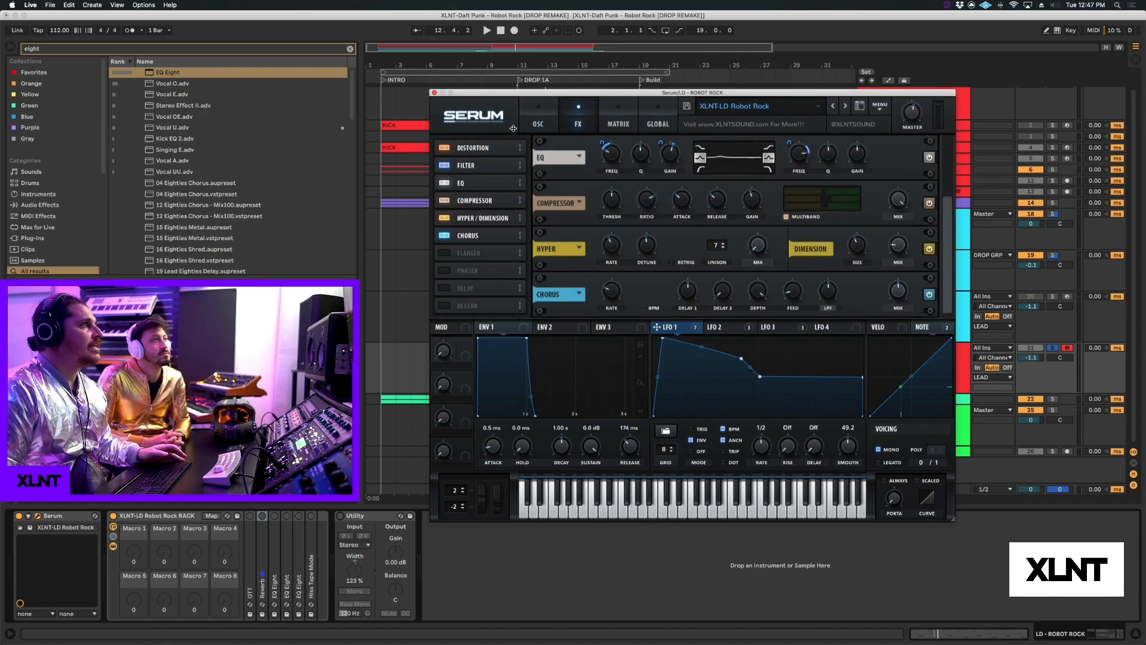
left_click(521, 120)
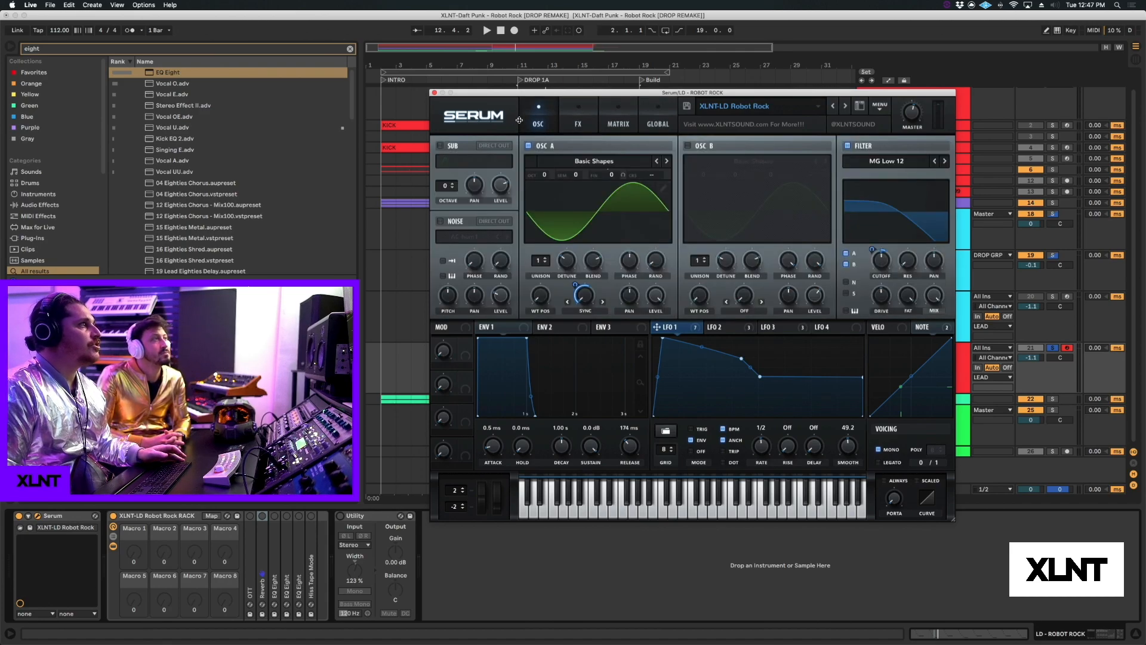
- Unsolo the Robot Rock lead track and audition the finished synth patch within the full mix
left_click_drag(461, 97, 467, 87)
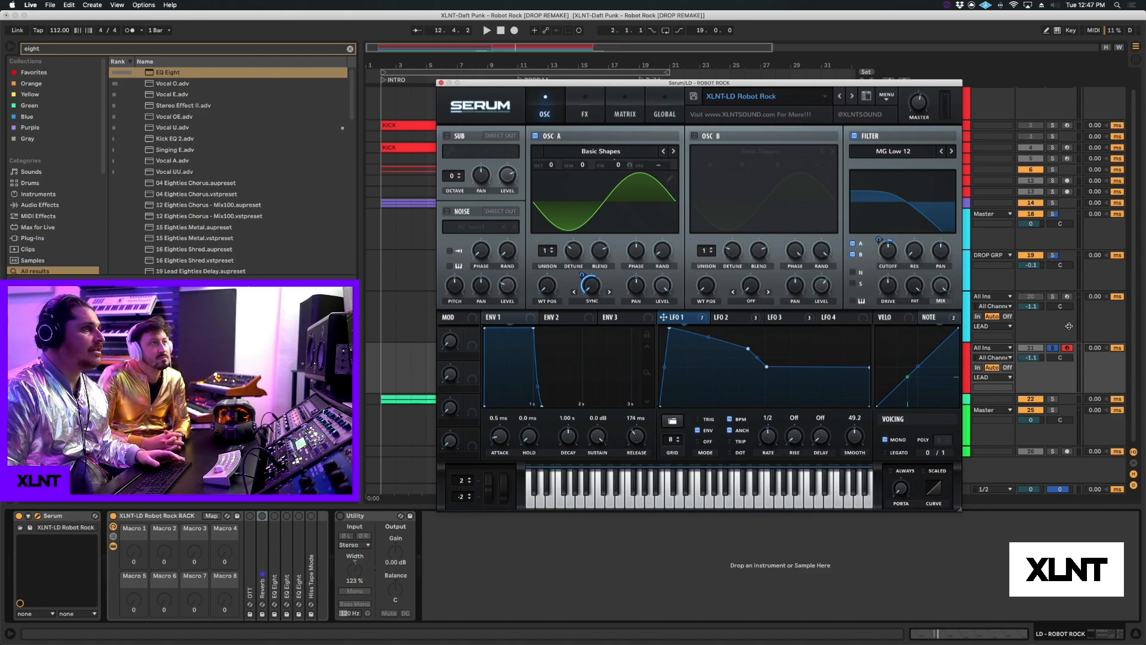
left_click(1053, 348)
key("space")
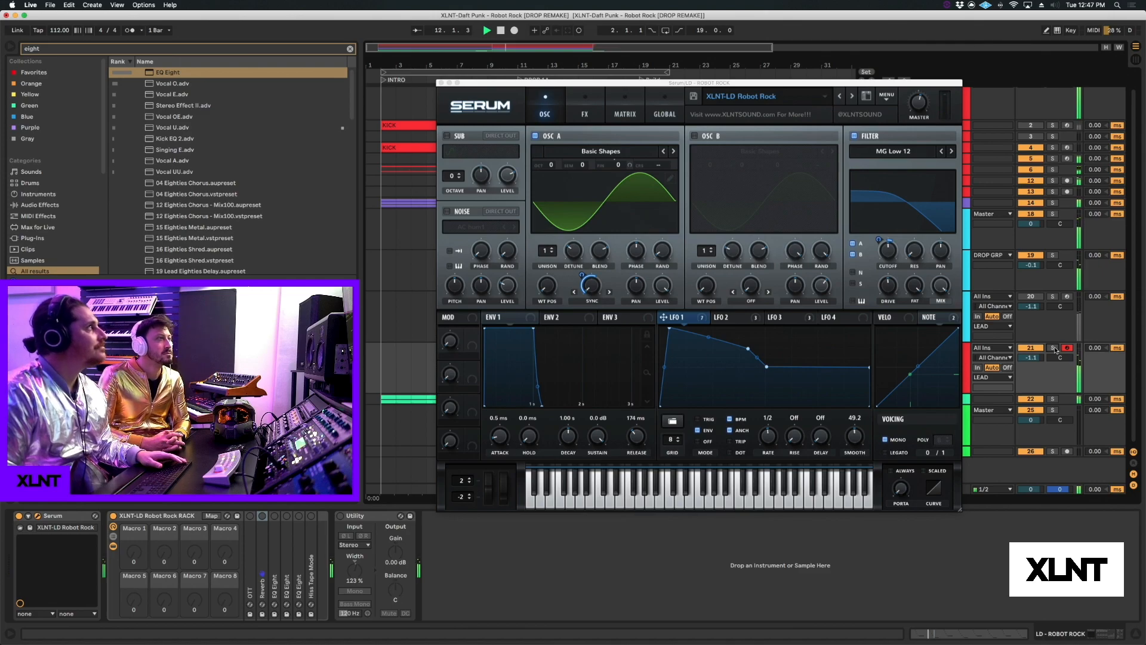
key("space")
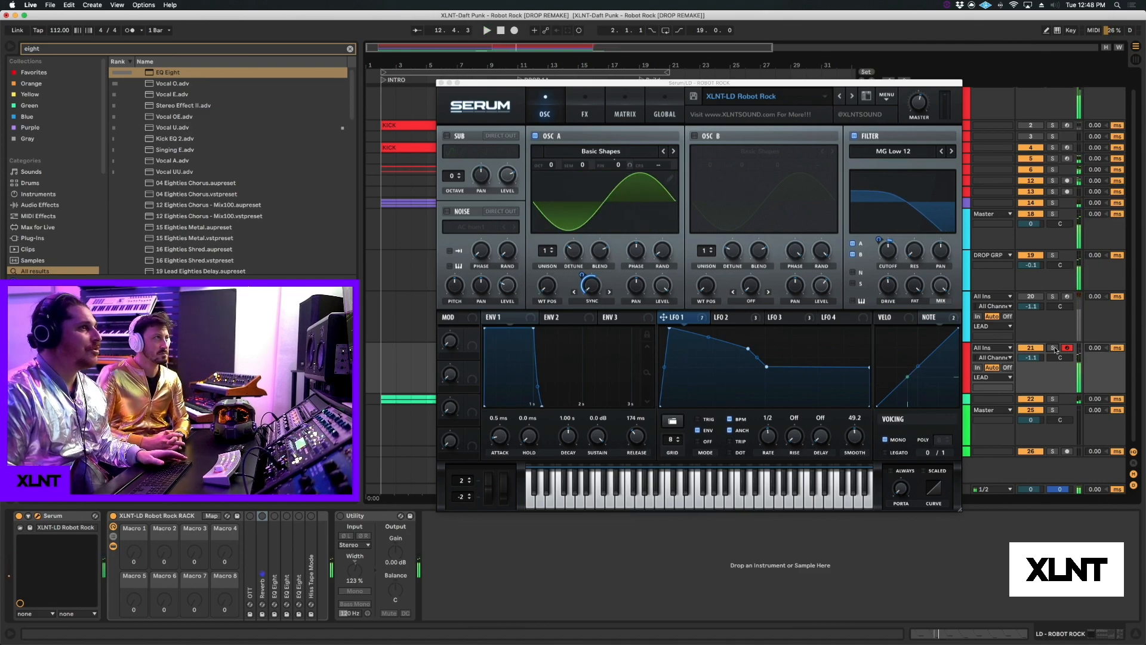
- Close the Serum window, expand and turn on OTT in the lead's effect rack, and audition it within the full mix
left_click(440, 83)
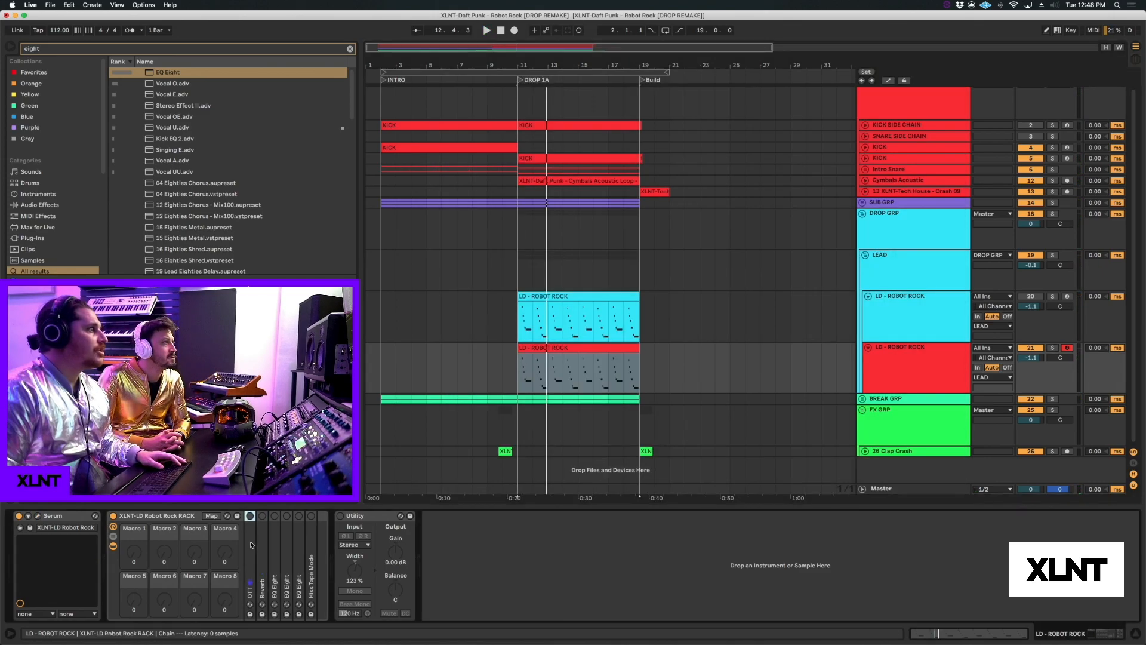
double_click(250, 540)
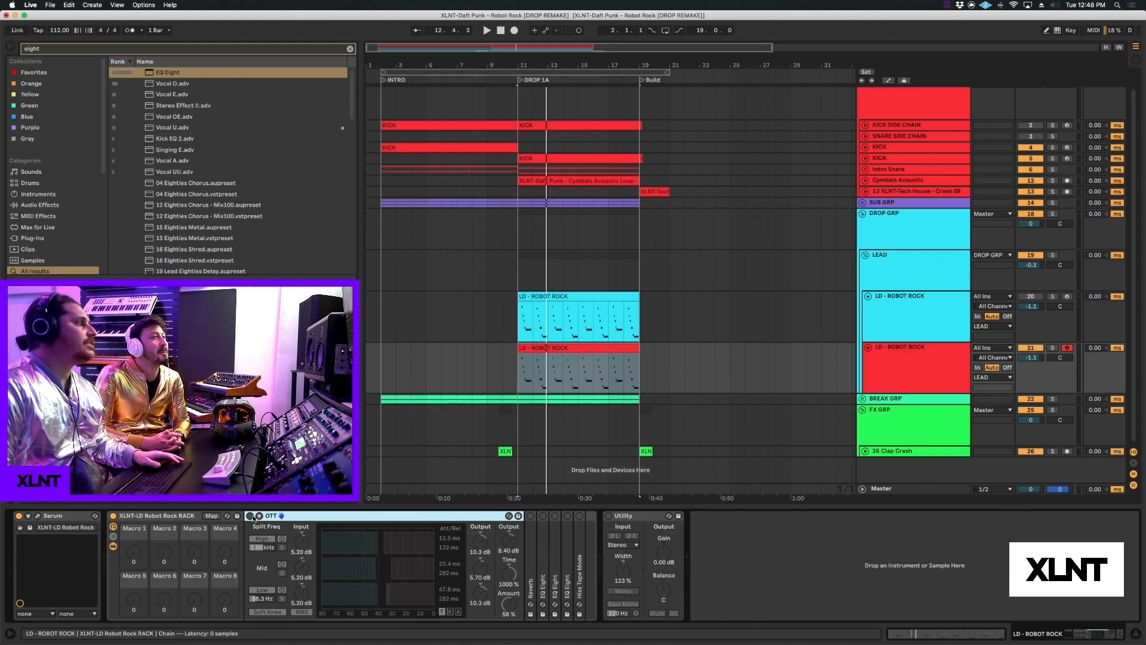
left_click(249, 515)
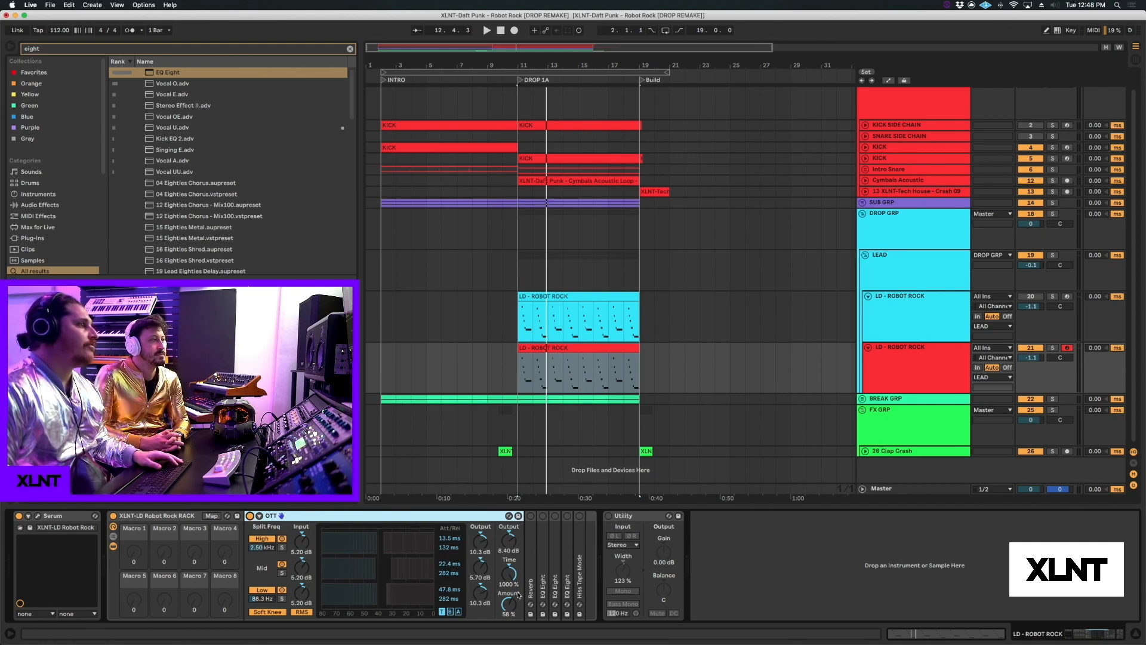
key("space")
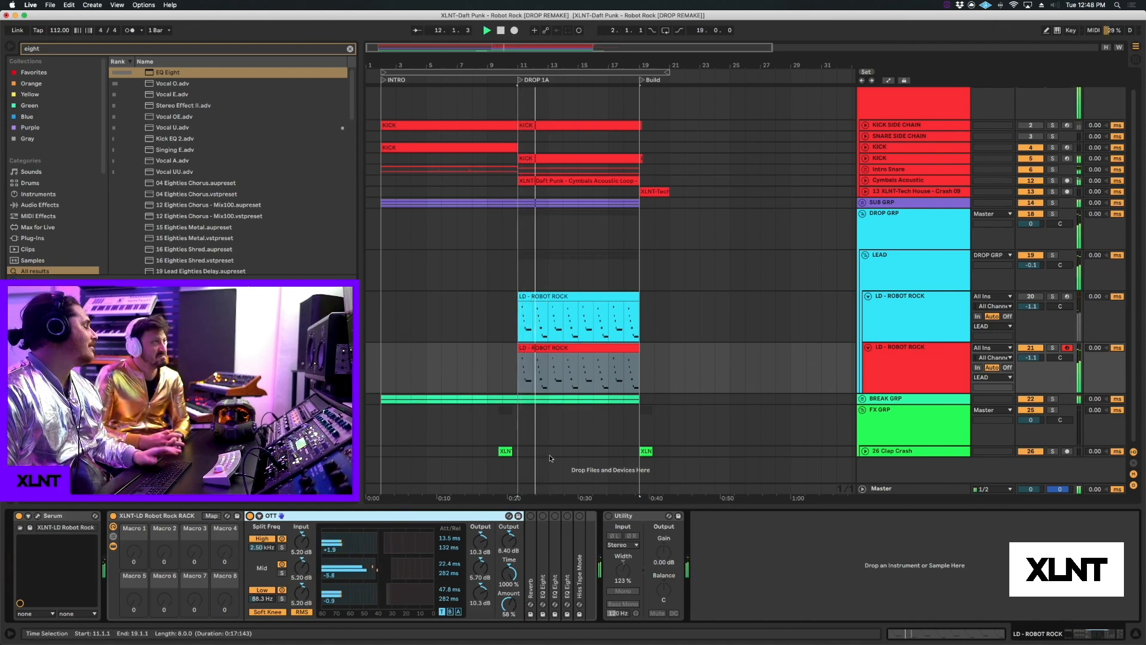
key("space")
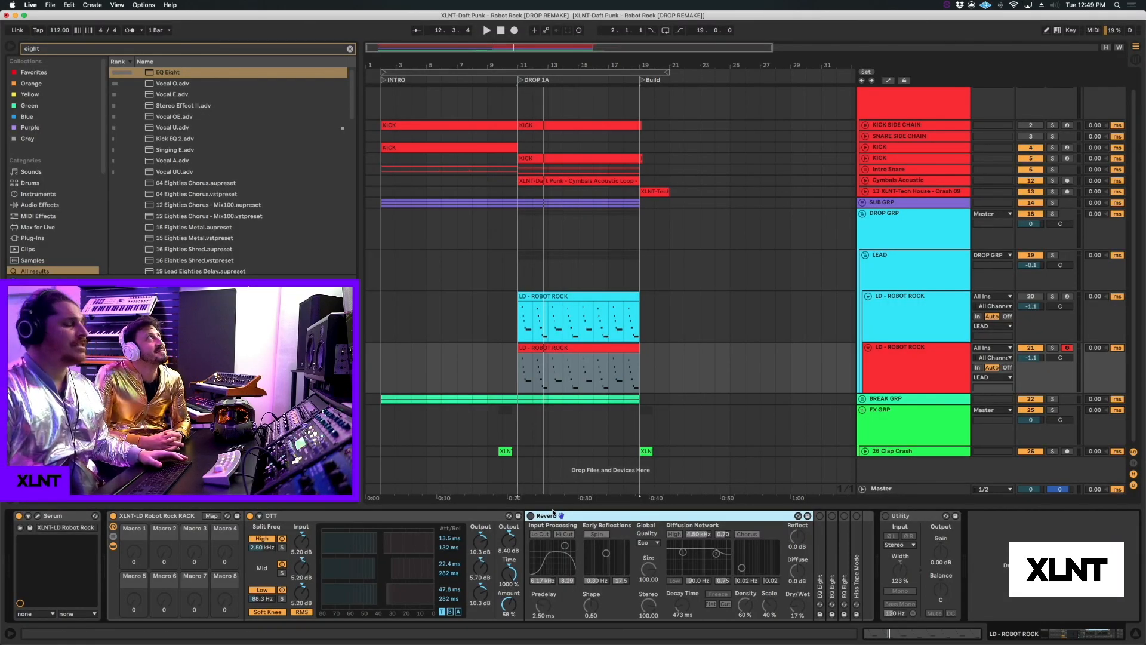
- Collapse OTT, turn on the rack's Reverb and audition the lead with it before collapsing the Reverb
double_click(334, 514)
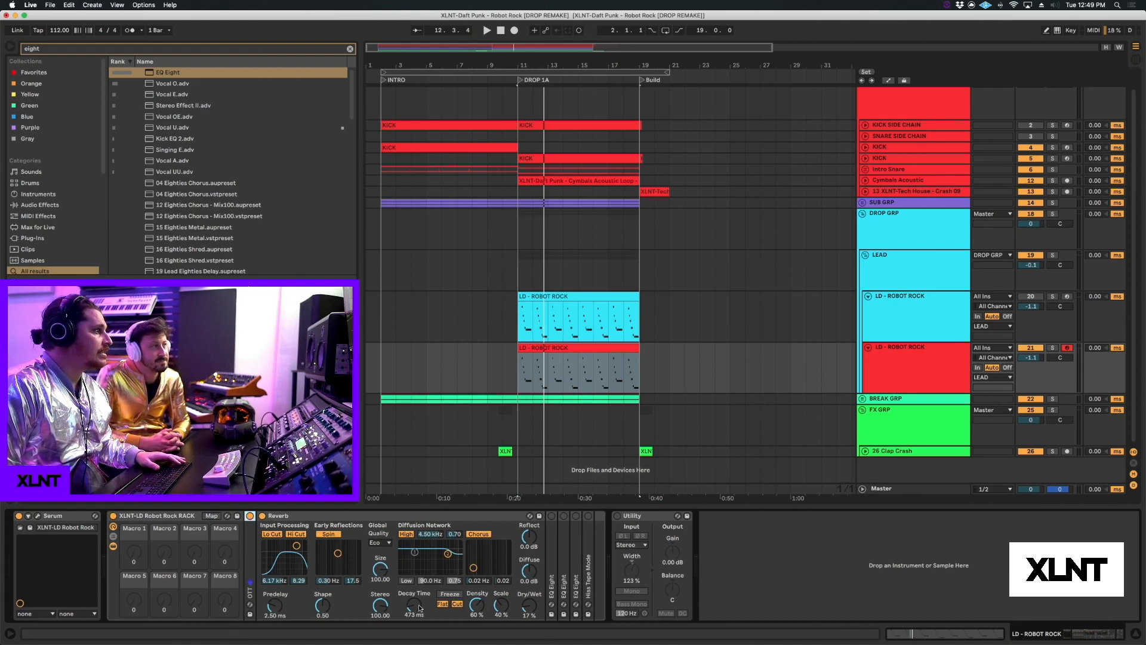
key("space")
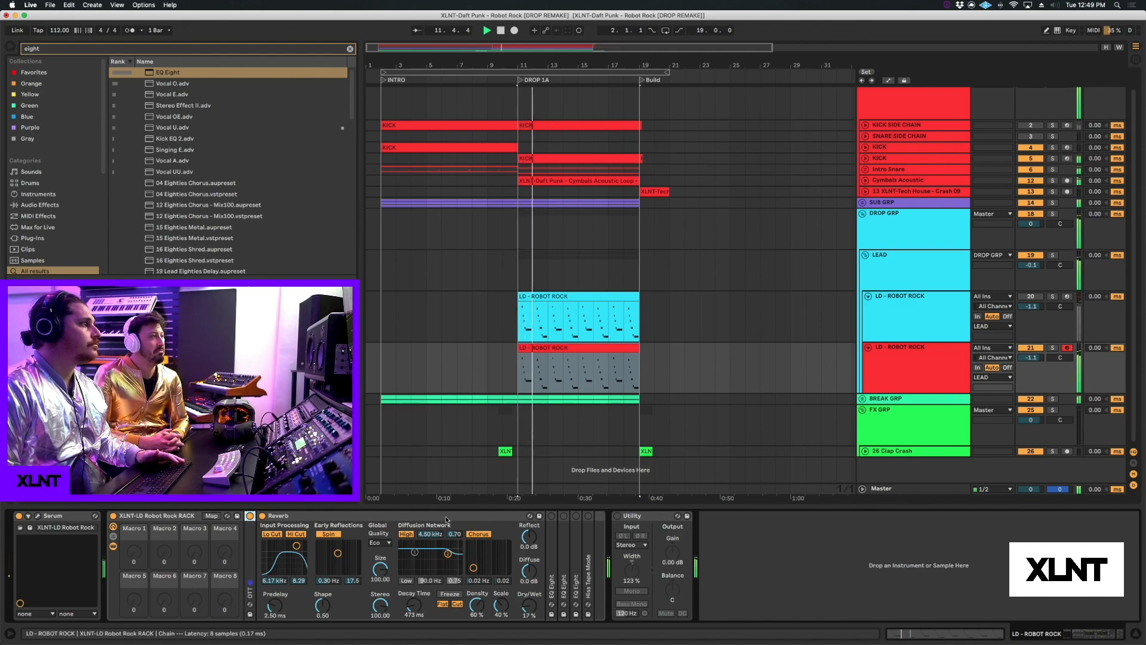
double_click(468, 514)
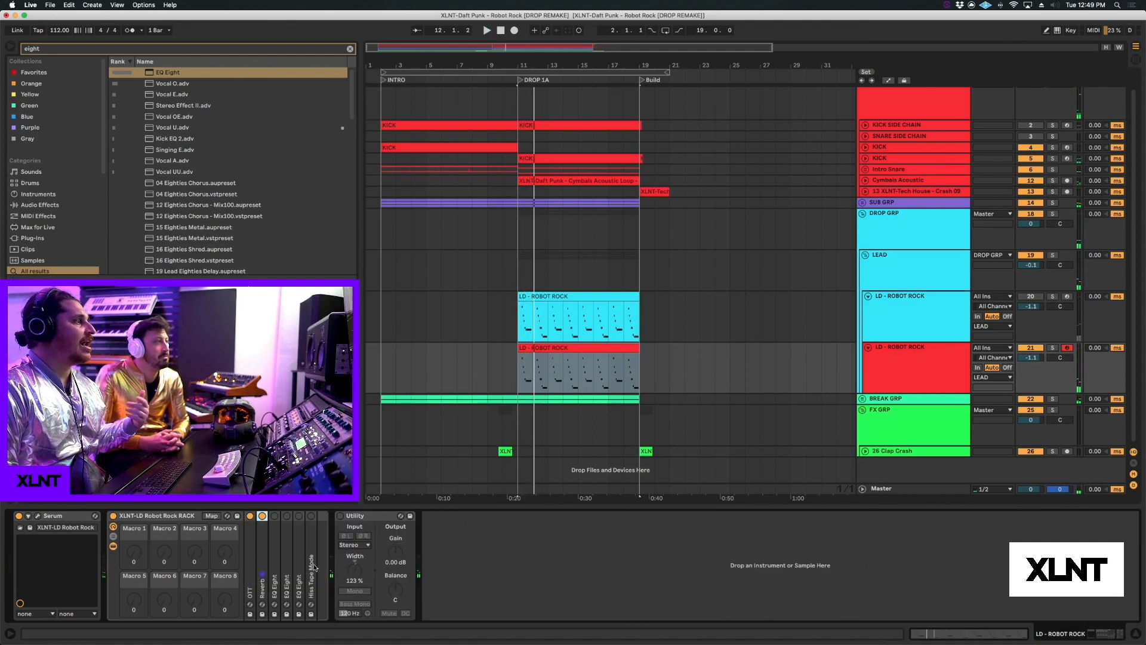
- Expand and turn on the first EQ Eight in the lead's rack and audition it, soloing the red Robot Rock lead track
double_click(276, 543)
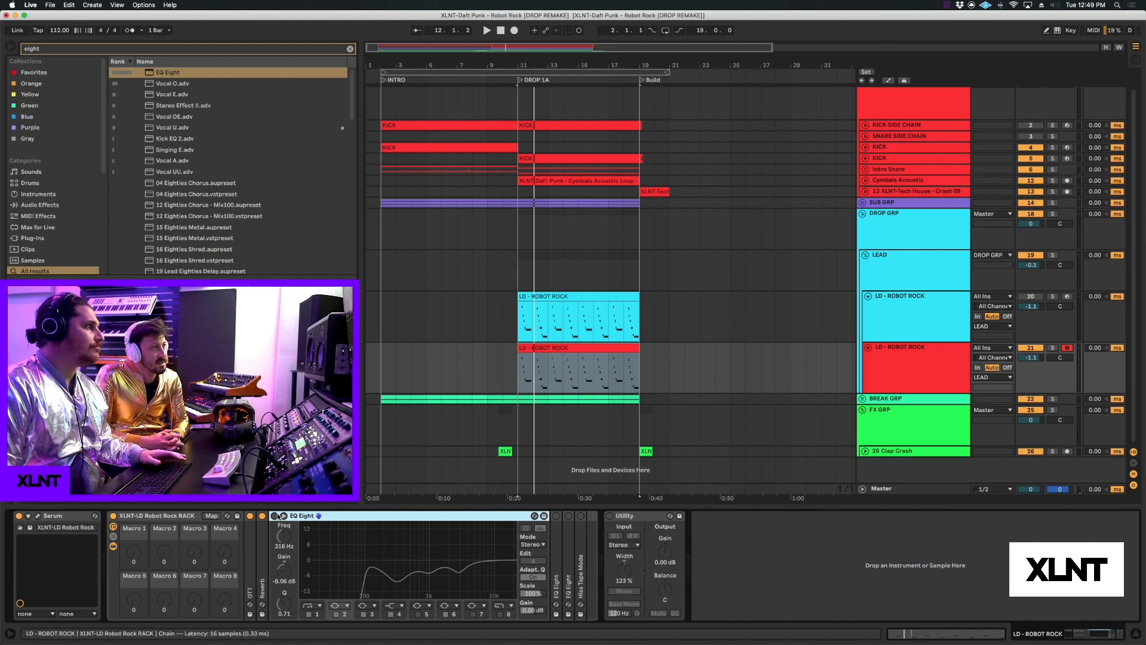
left_click(274, 515)
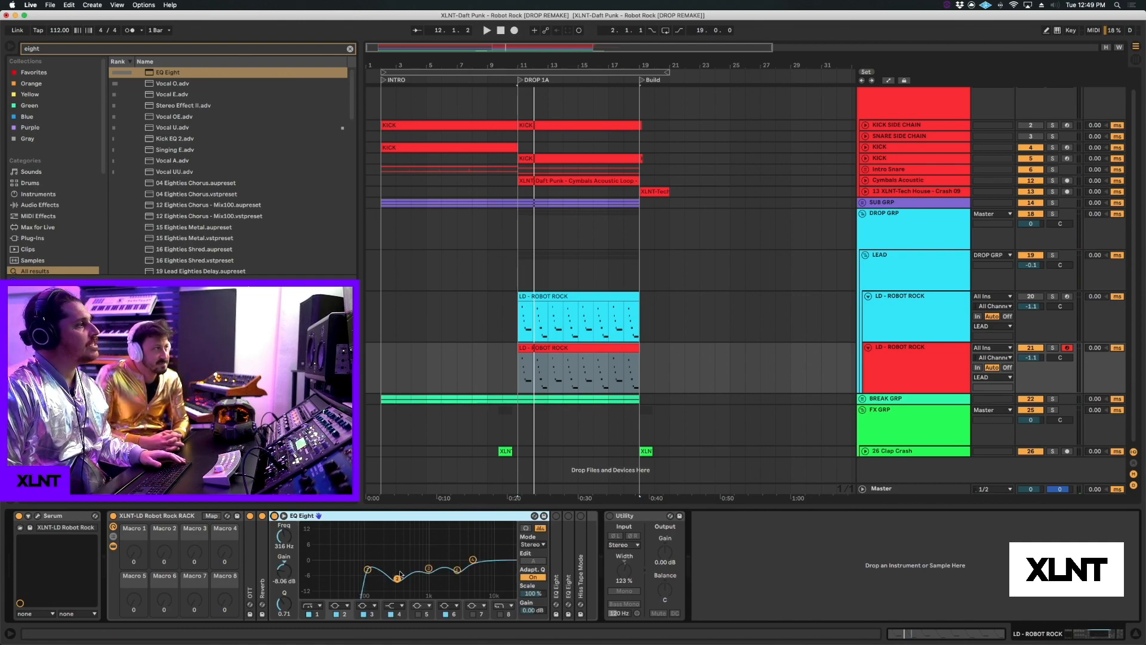
key("space")
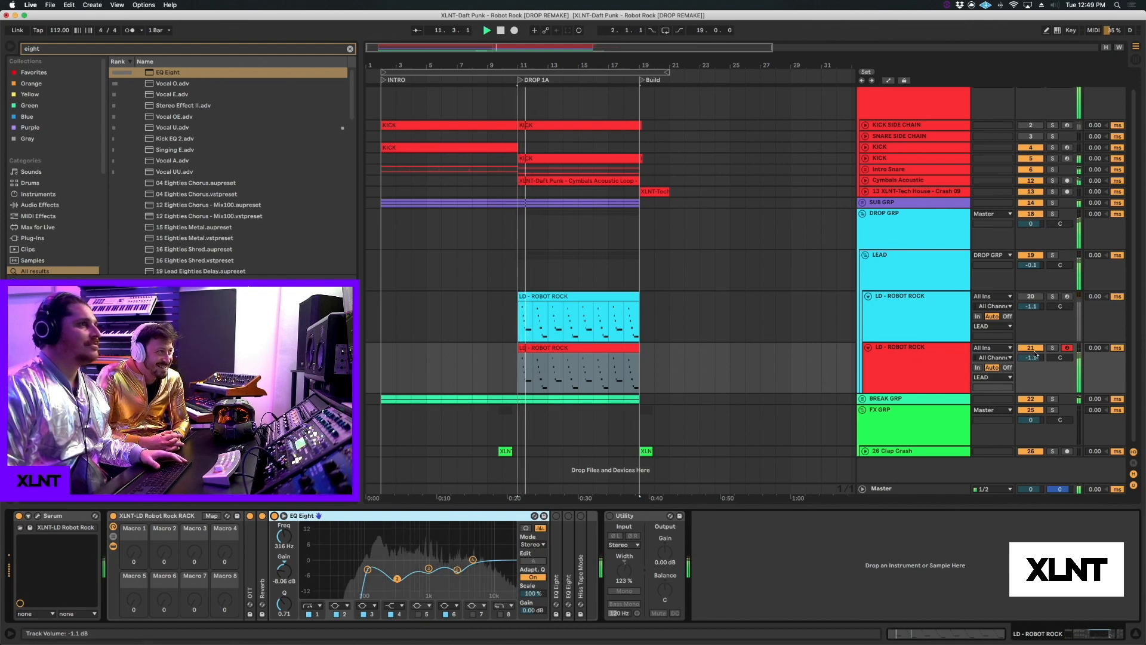
key("space")
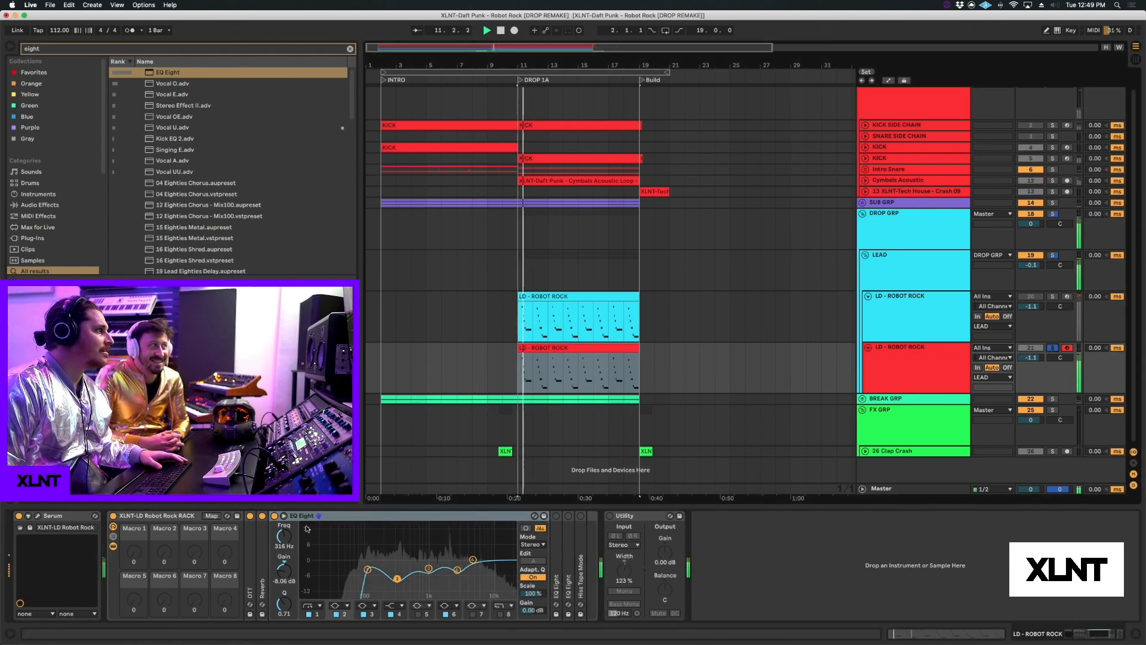
- Compare the soloed lead with the first EQ Eight bypassed and active, leave it on and collapse it
left_click(274, 516)
left_click(274, 515)
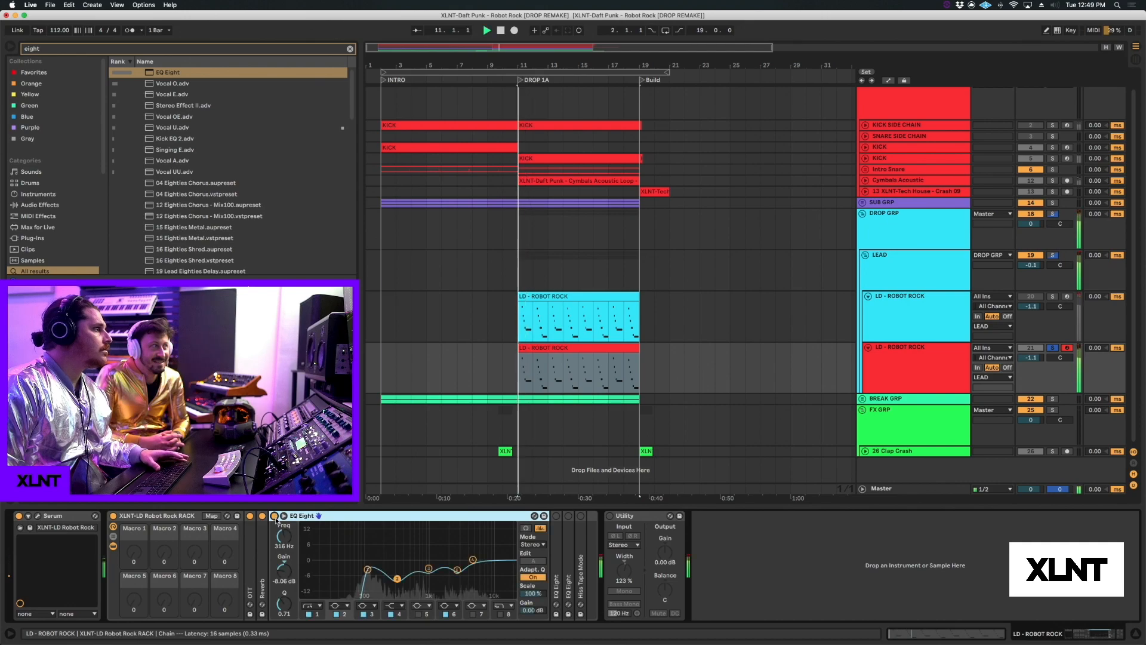
key("space")
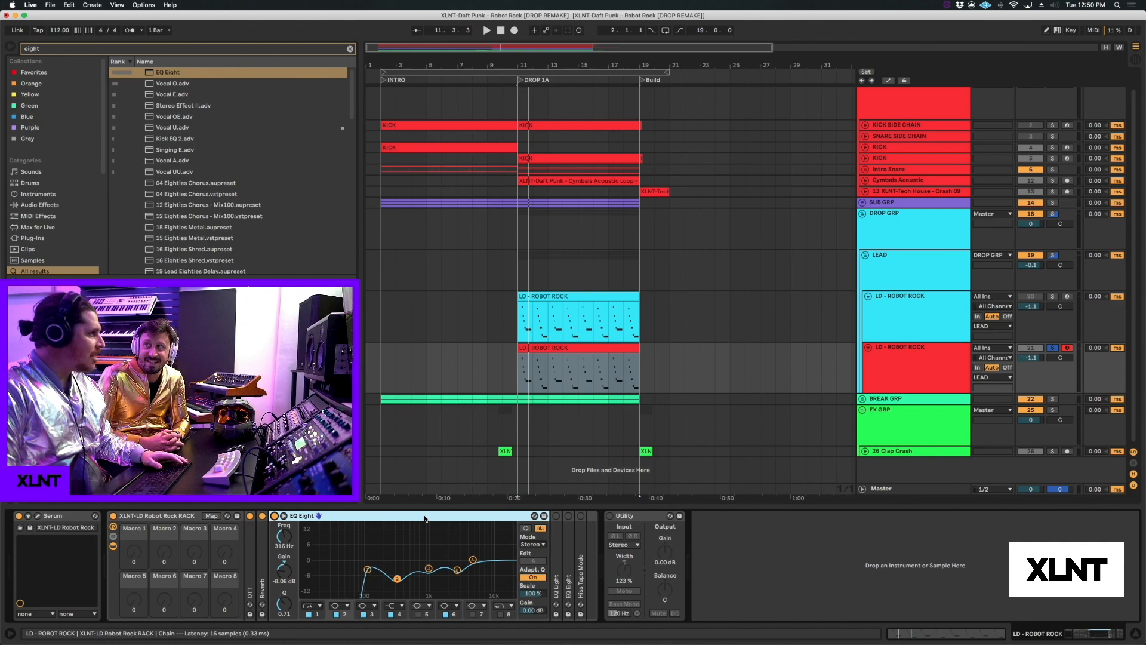
double_click(424, 517)
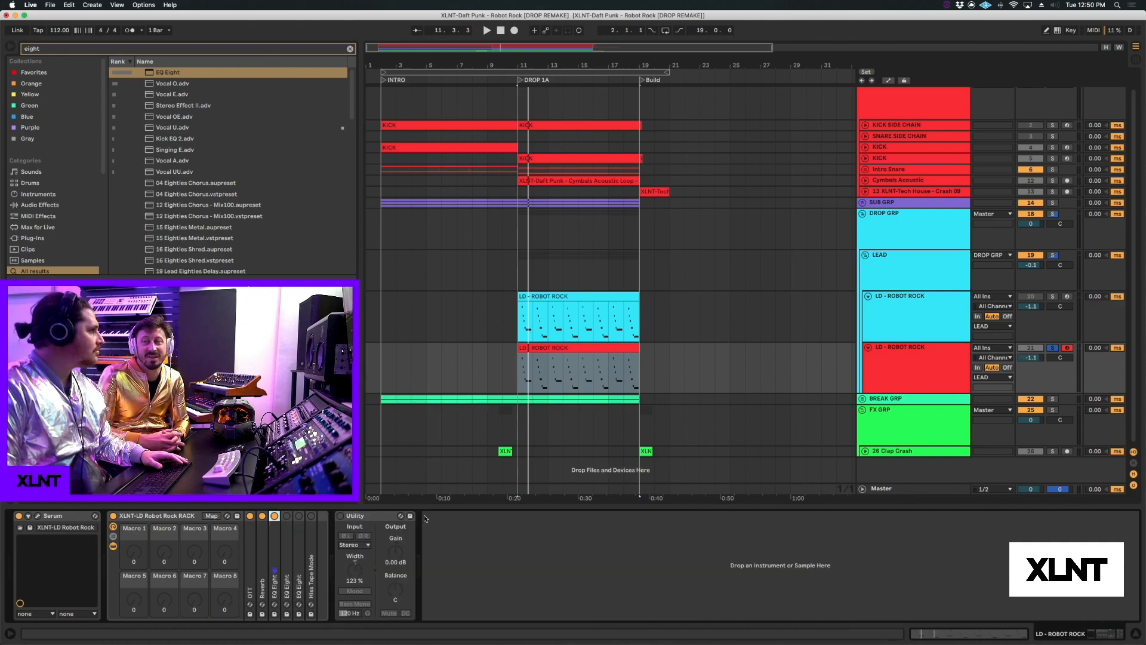
- Turn on the rack's second EQ Eight, audition the soloed lead through it and collapse it
double_click(289, 566)
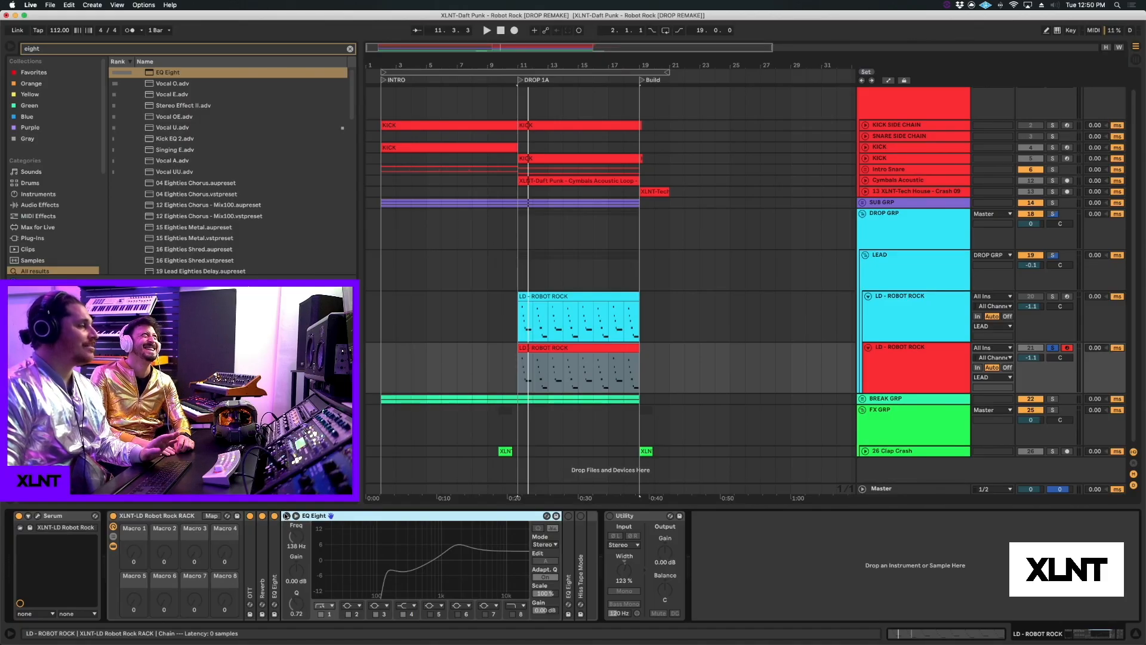
left_click(286, 515)
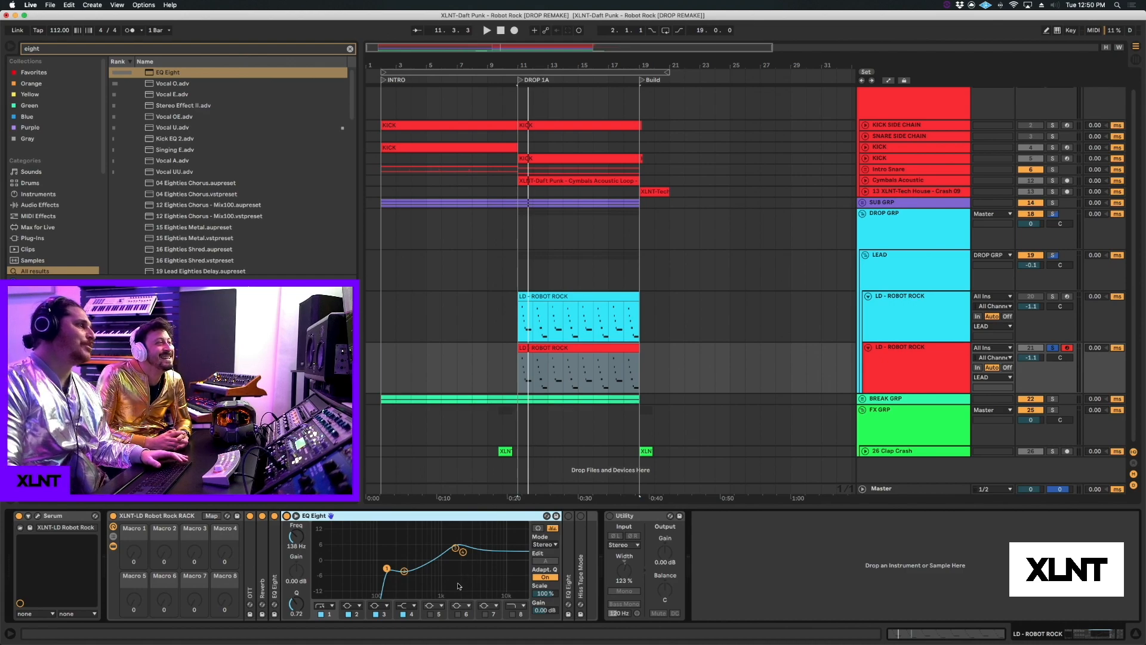
key("space")
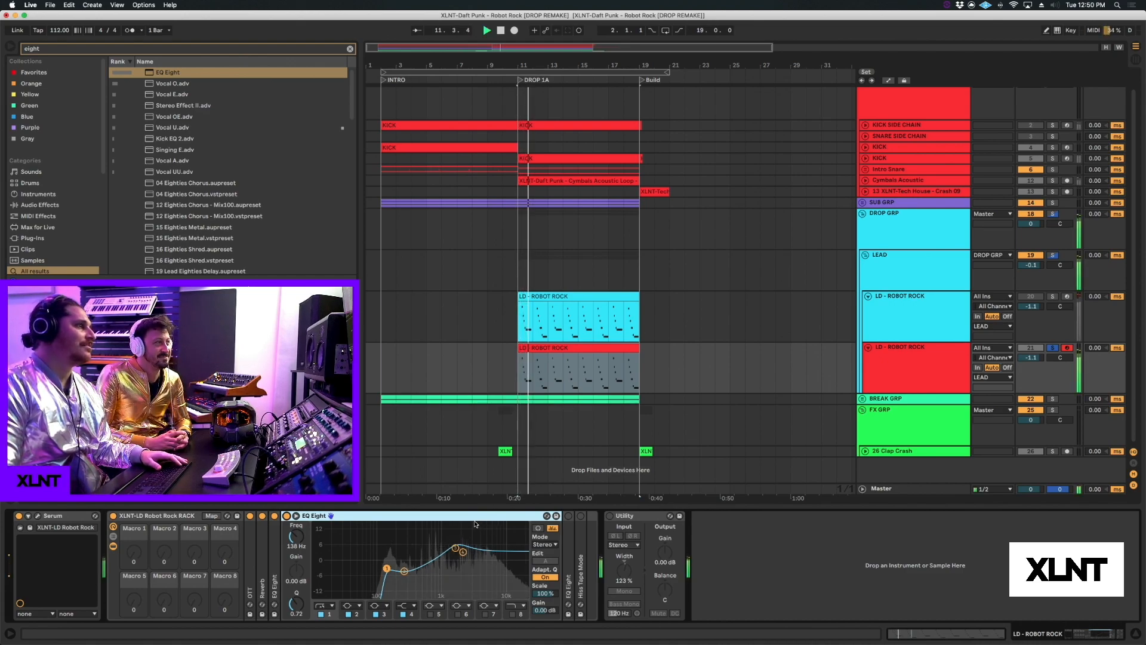
key("space")
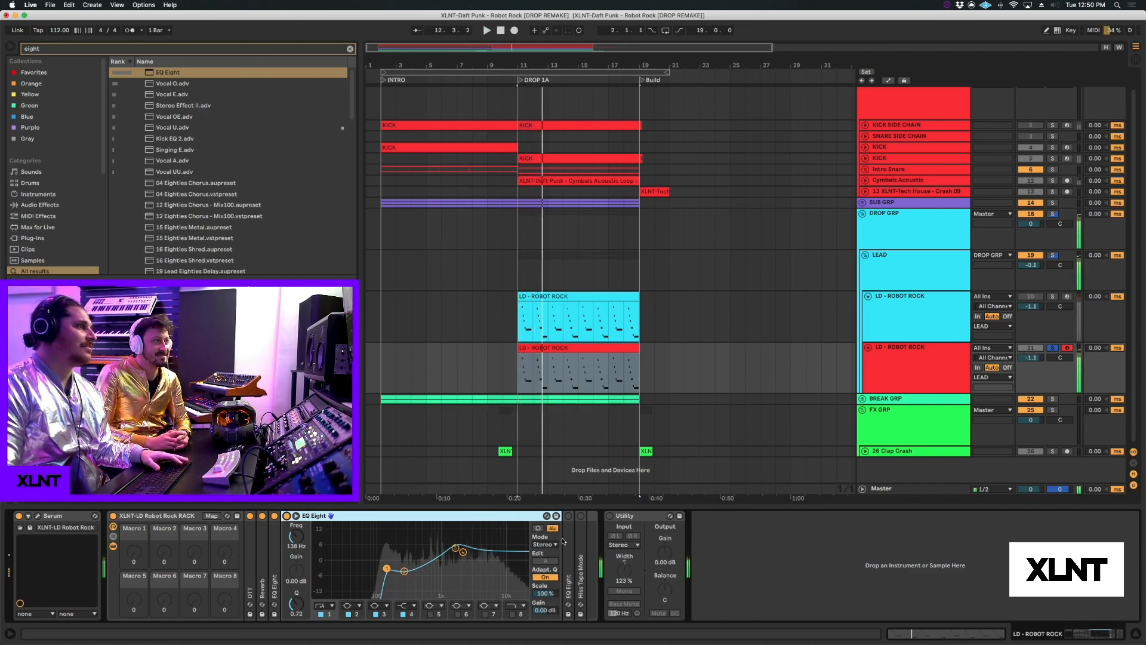
double_click(449, 516)
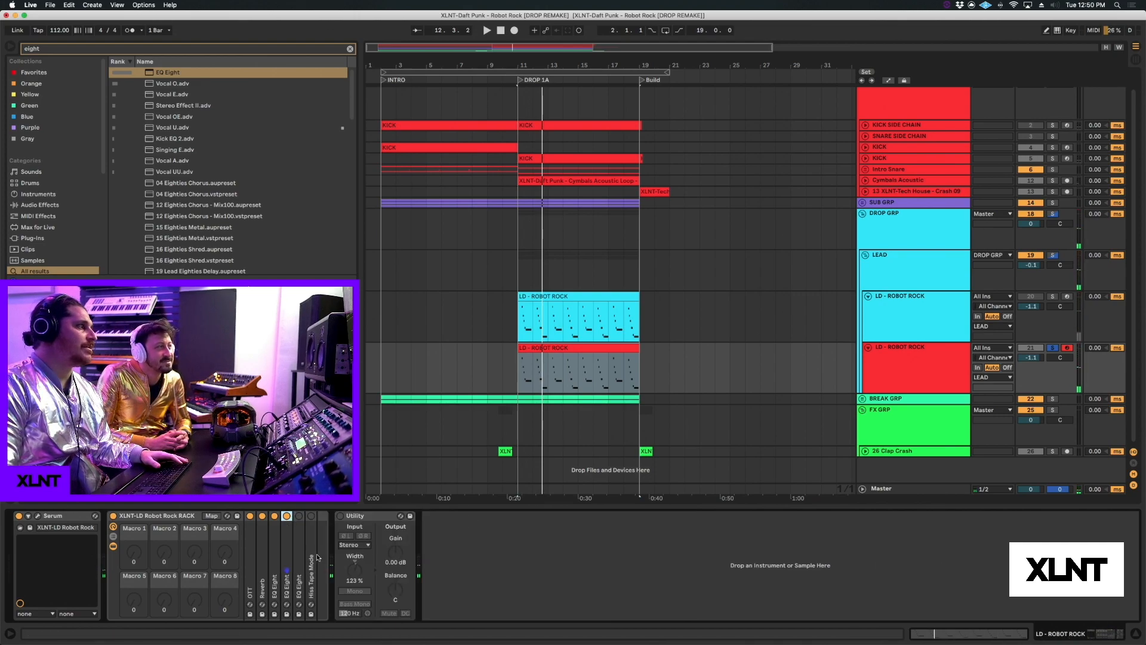
- Turn on the rack's third EQ Eight, audition the soloed lead through it and collapse it
double_click(299, 515)
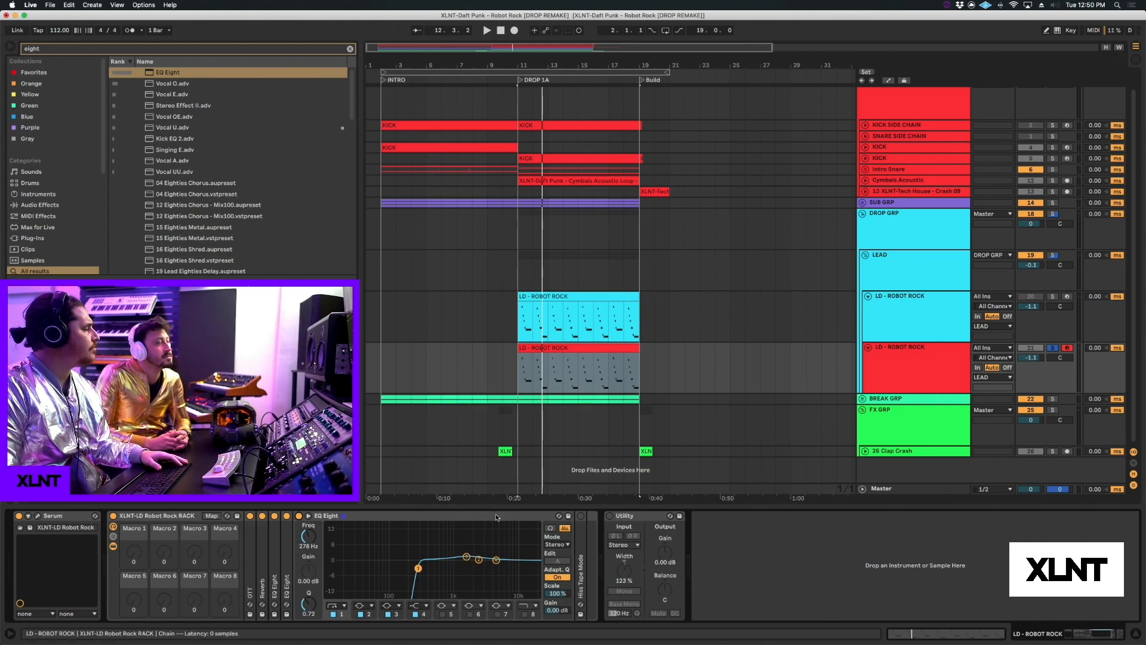
key("space")
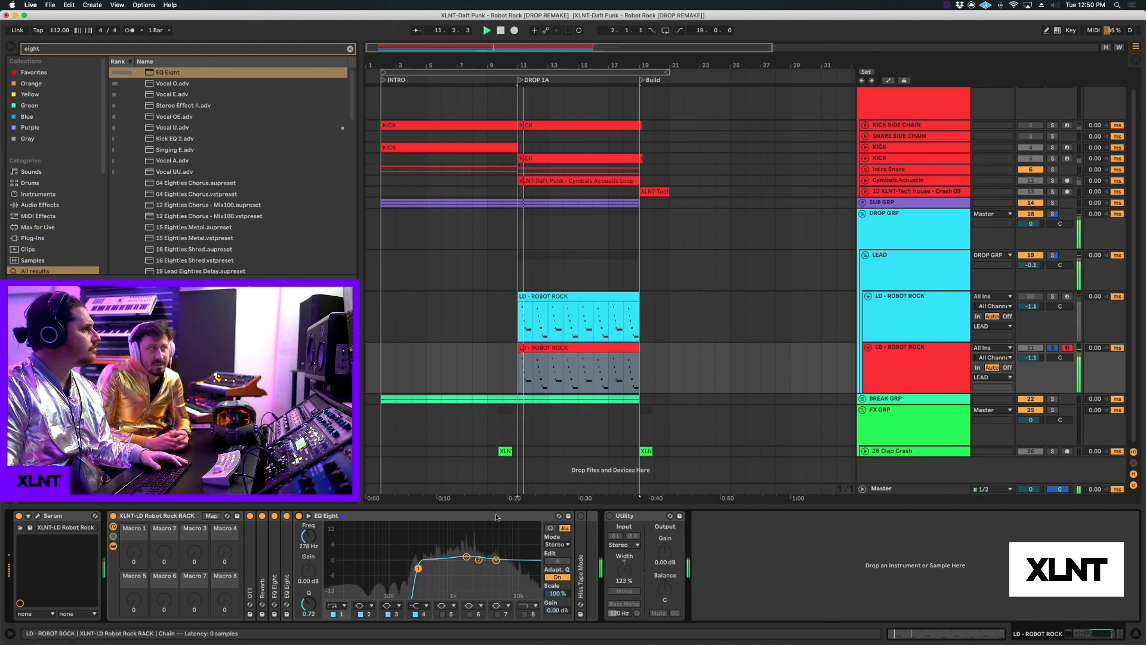
key("space")
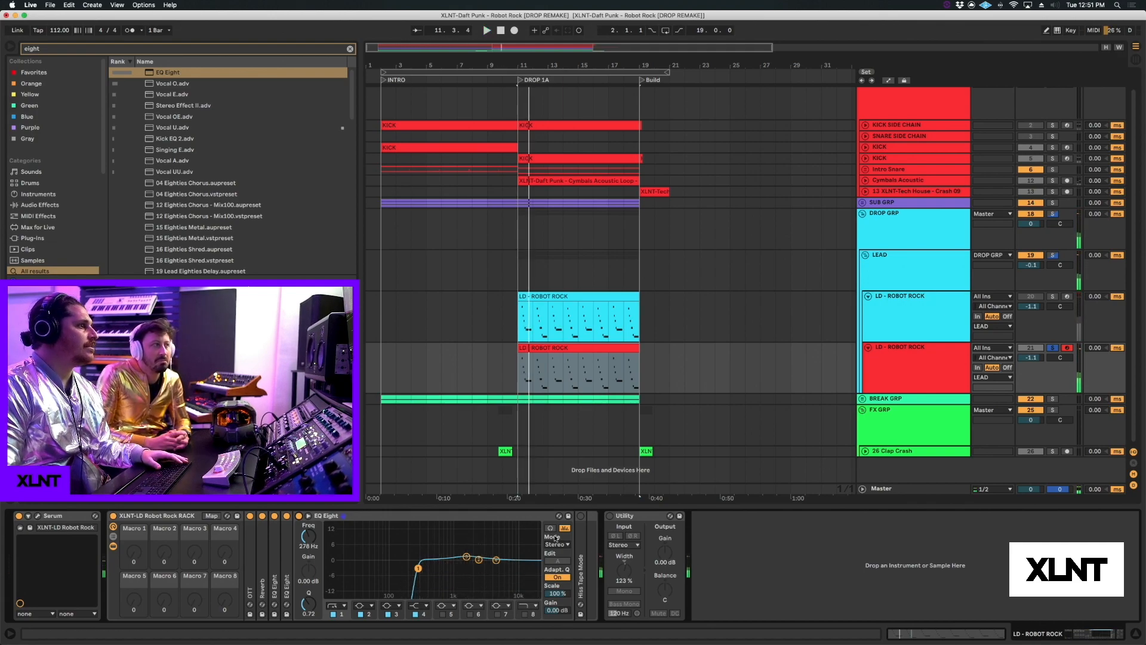
double_click(490, 517)
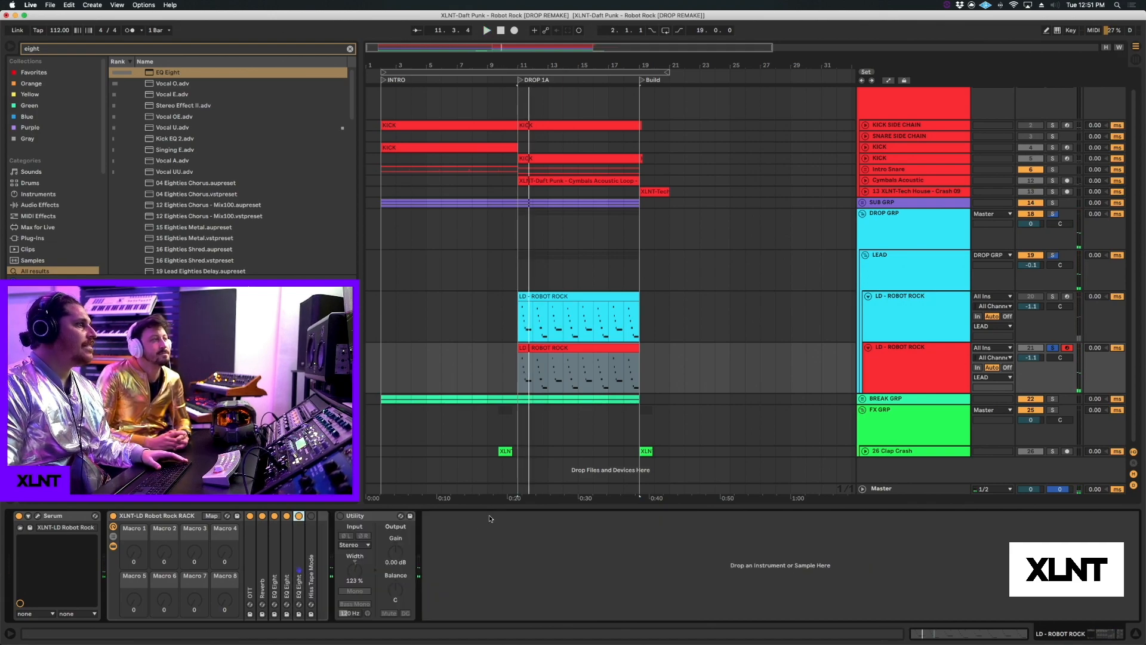
- Turn on the Hiss Tape Mode echo in the lead's rack, audition the lead with it and collapse it
double_click(307, 559)
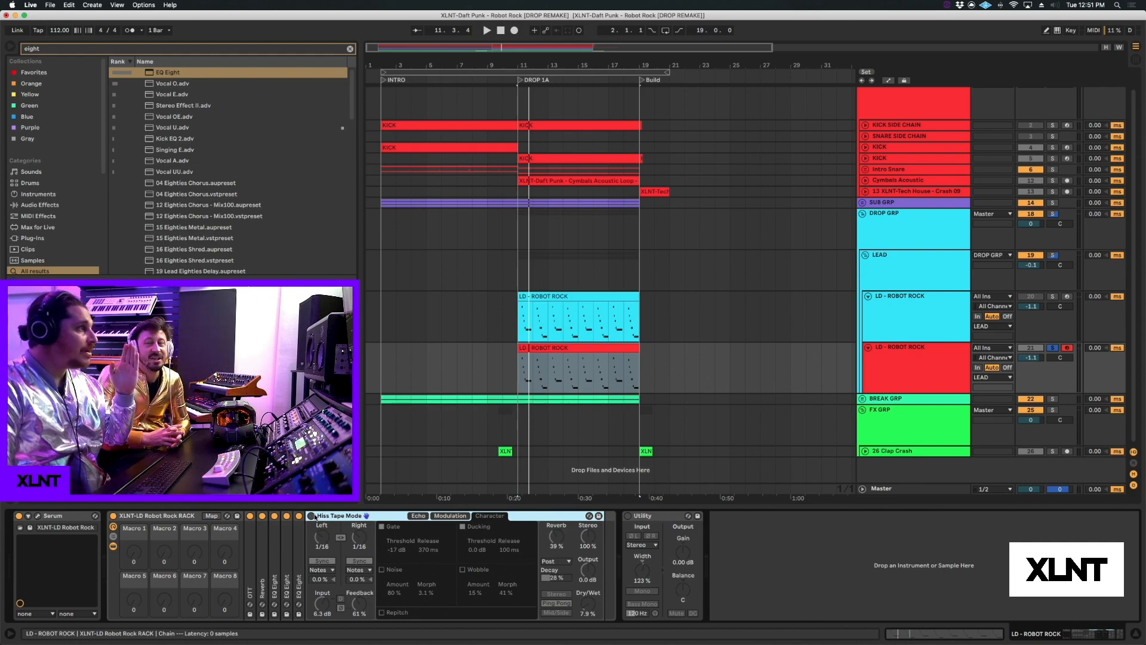
left_click(312, 516)
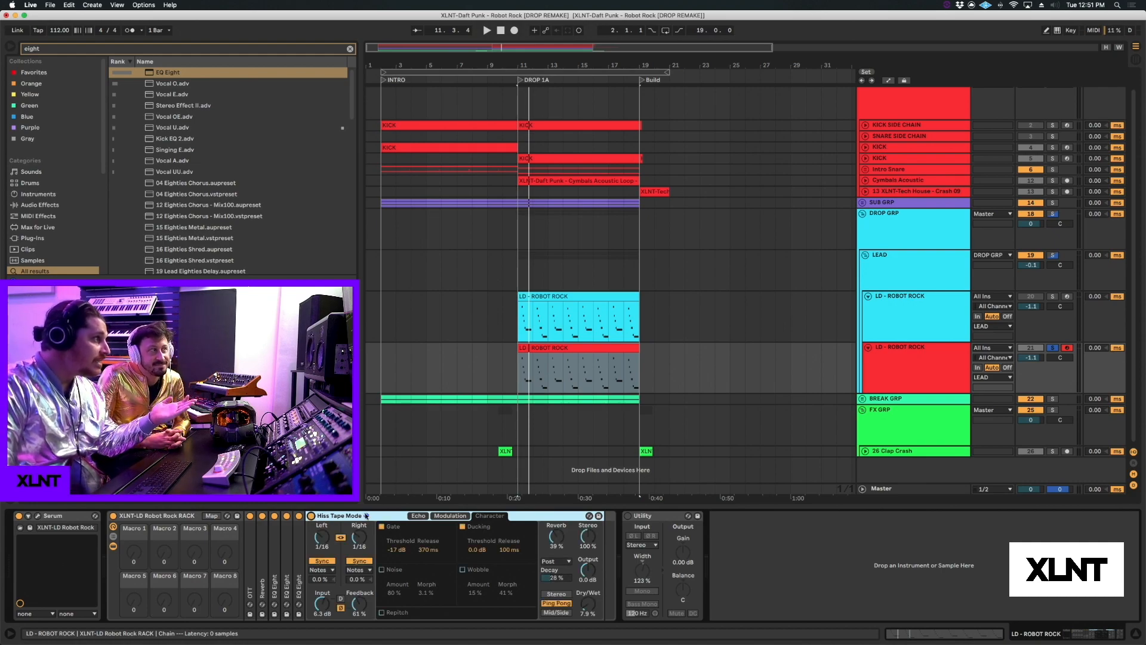
key("space")
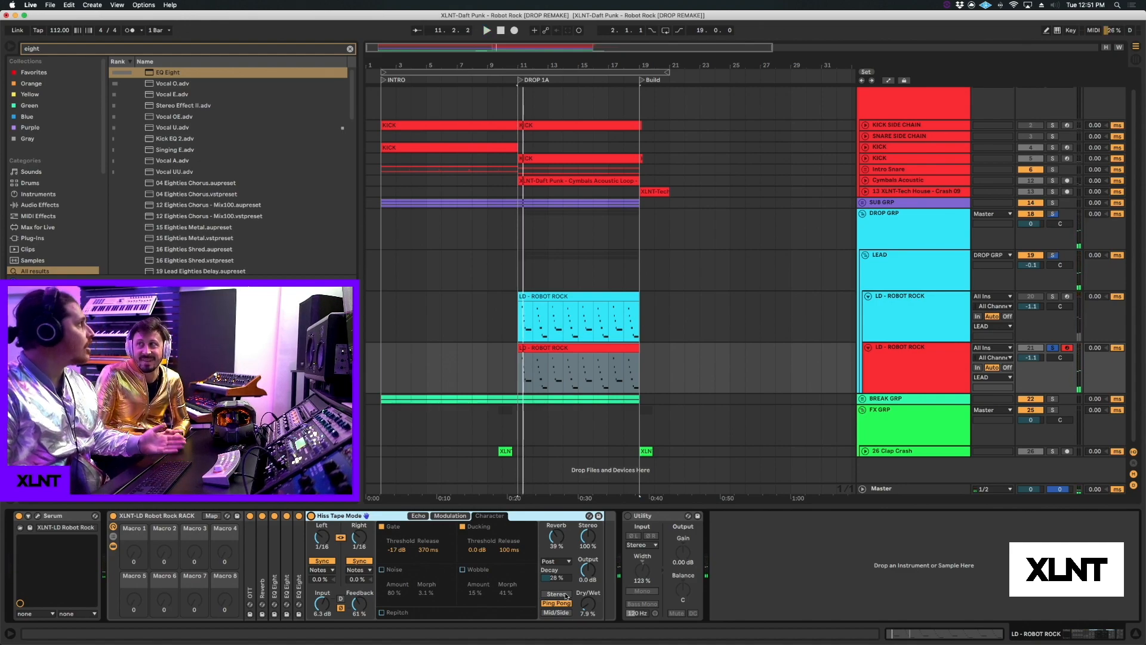
key("space")
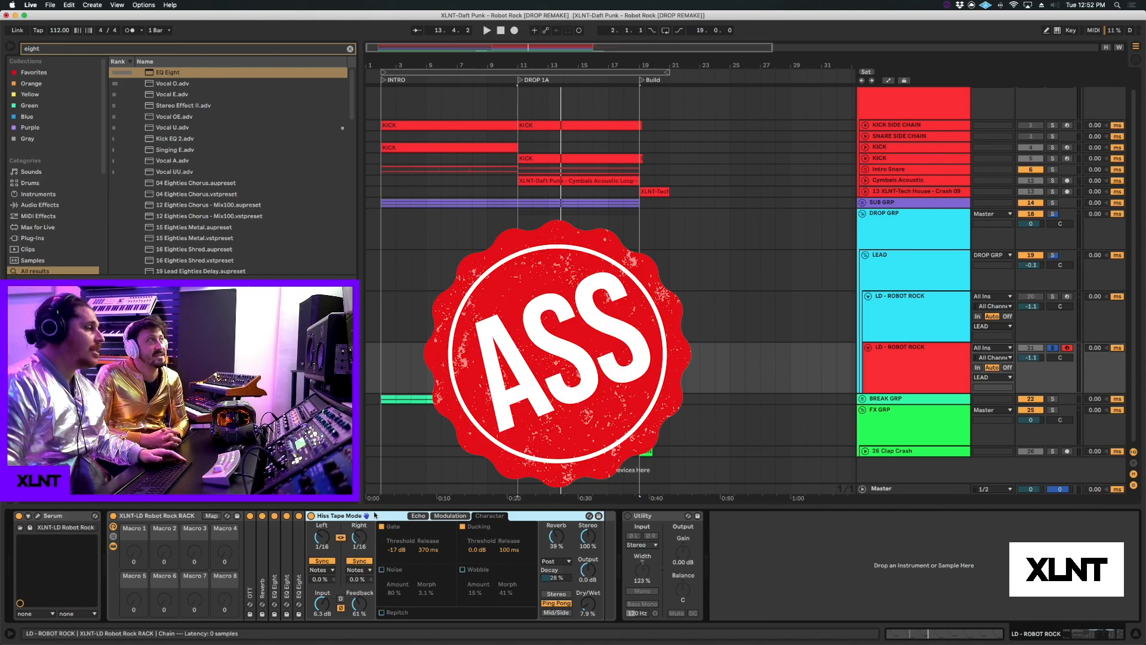
double_click(370, 515)
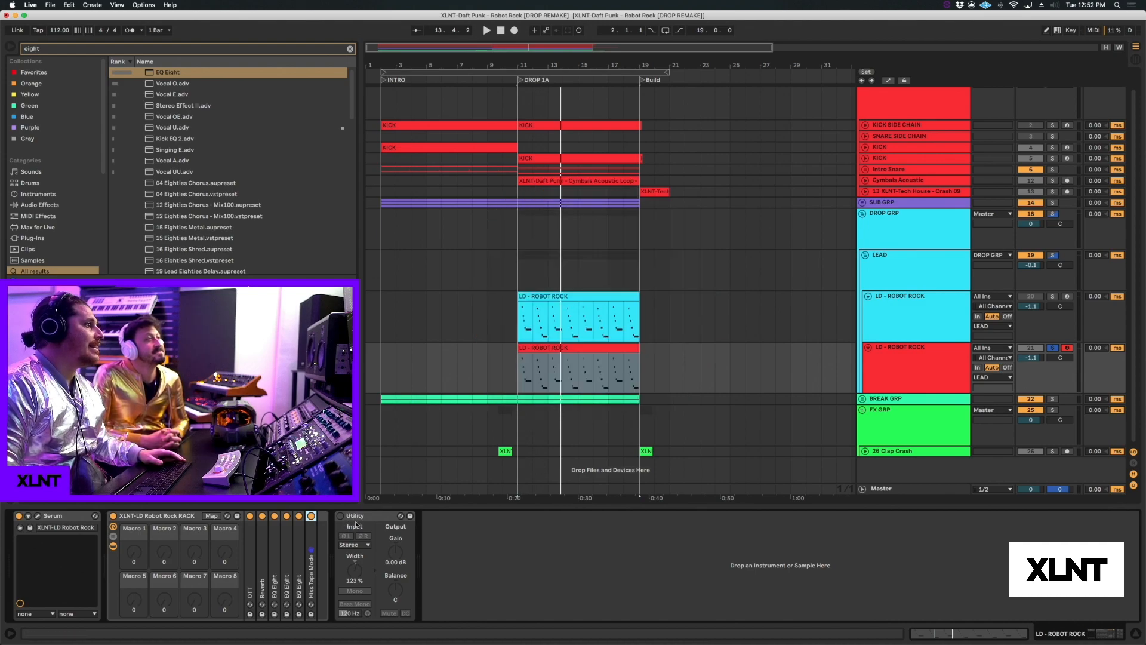
- Turn on the Utility after the lead's rack and audition the lead with it bypassed and active
double_click(359, 514)
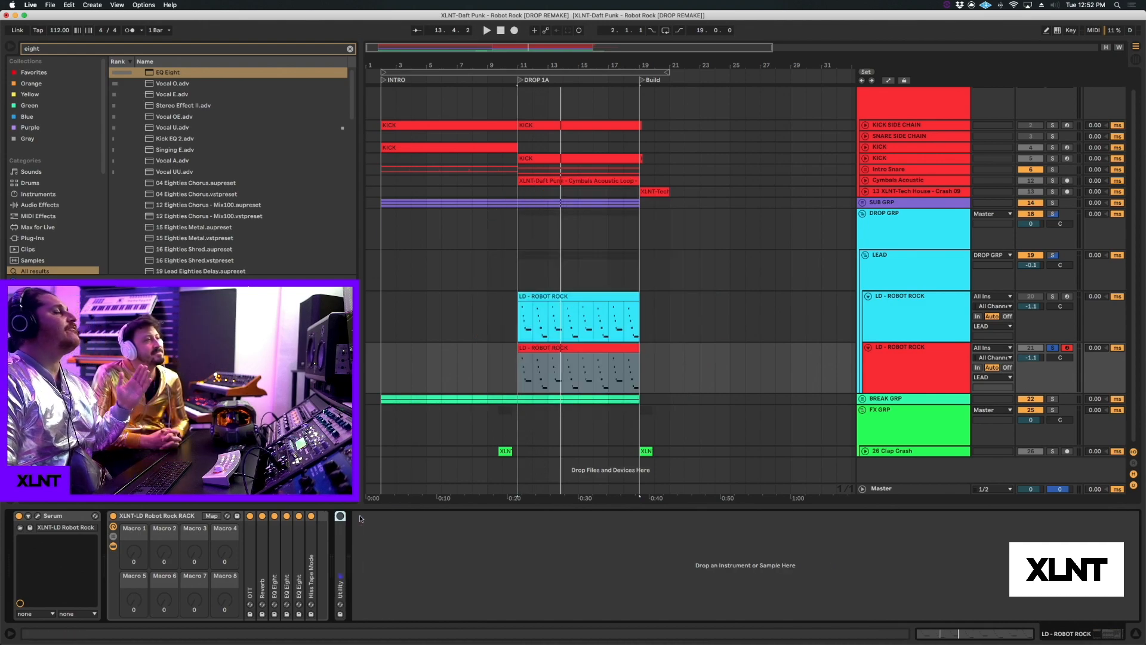
double_click(338, 567)
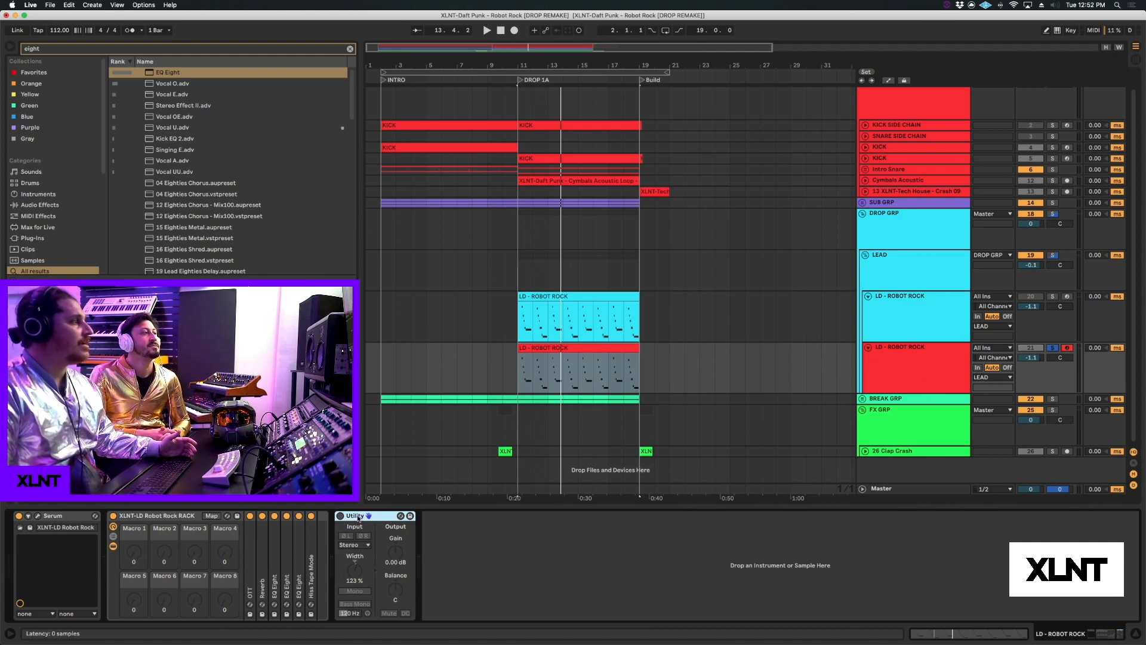
left_click(339, 516)
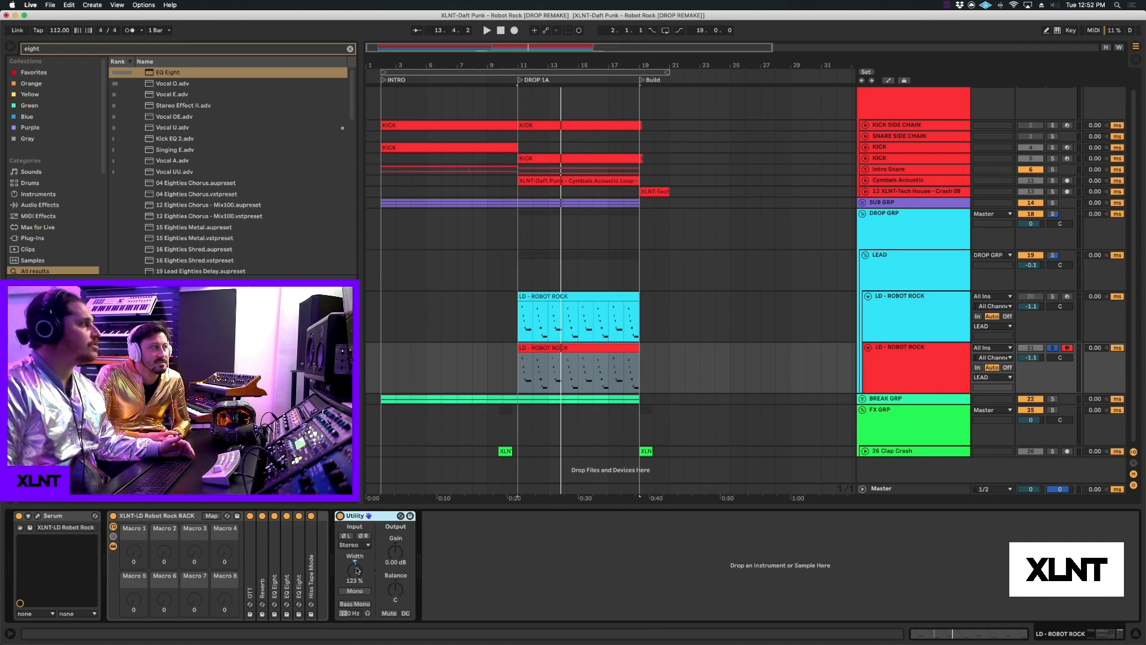
key("space")
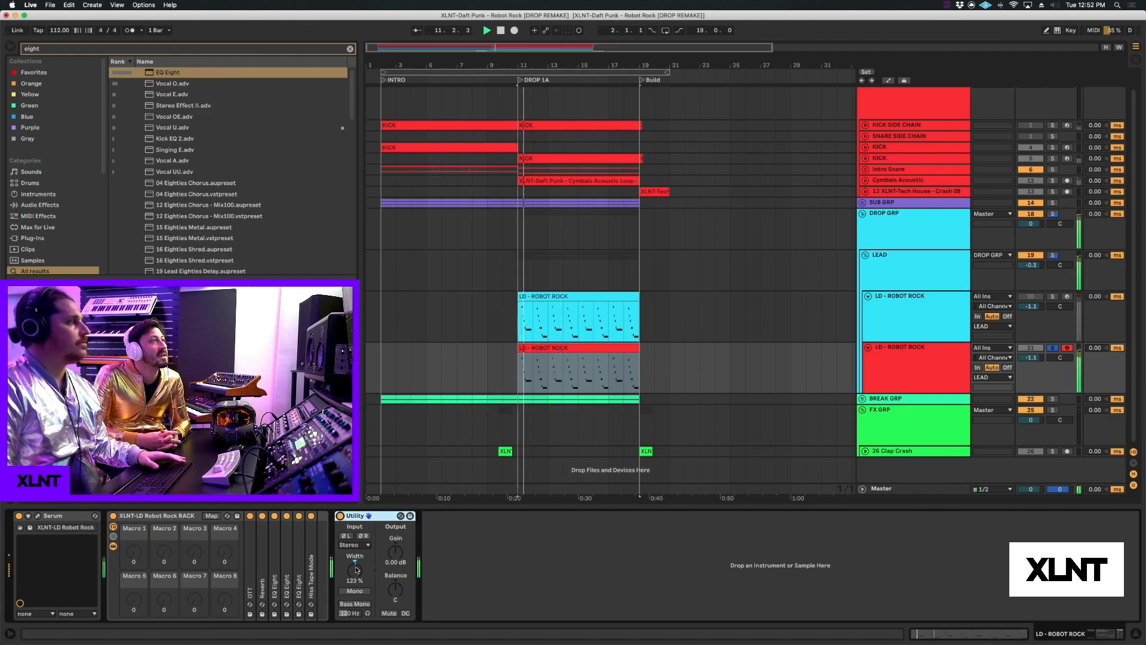
left_click(340, 516)
key("space")
key("space")
left_click(339, 517)
- Audition the lead with Utility widths from 100% up to 250%, and set the width to 127%
key("space")
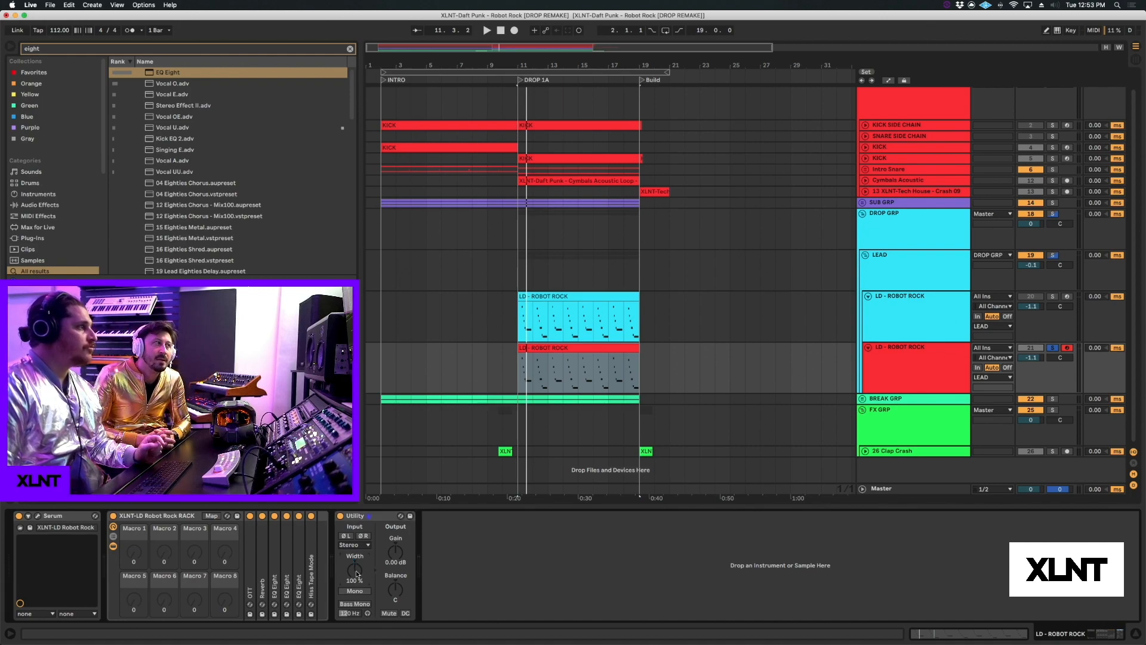
key("space")
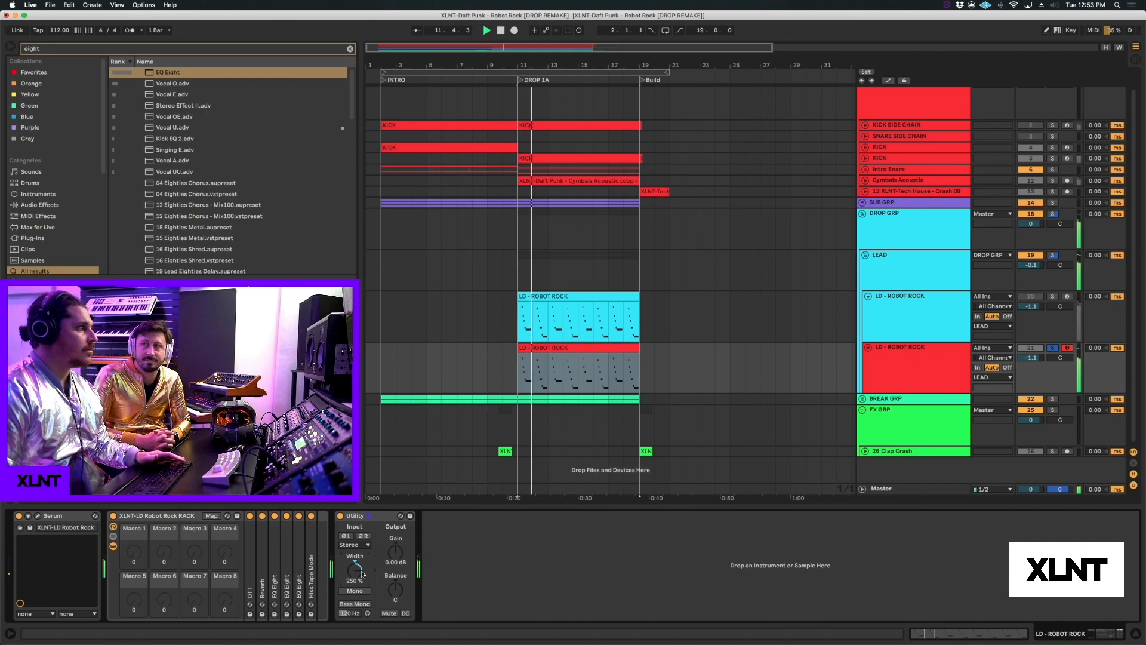
mouse_move(362, 575)
left_mouse_down()
mouse_move(363, 591)
mouse_move(361, 571)
left_mouse_up()
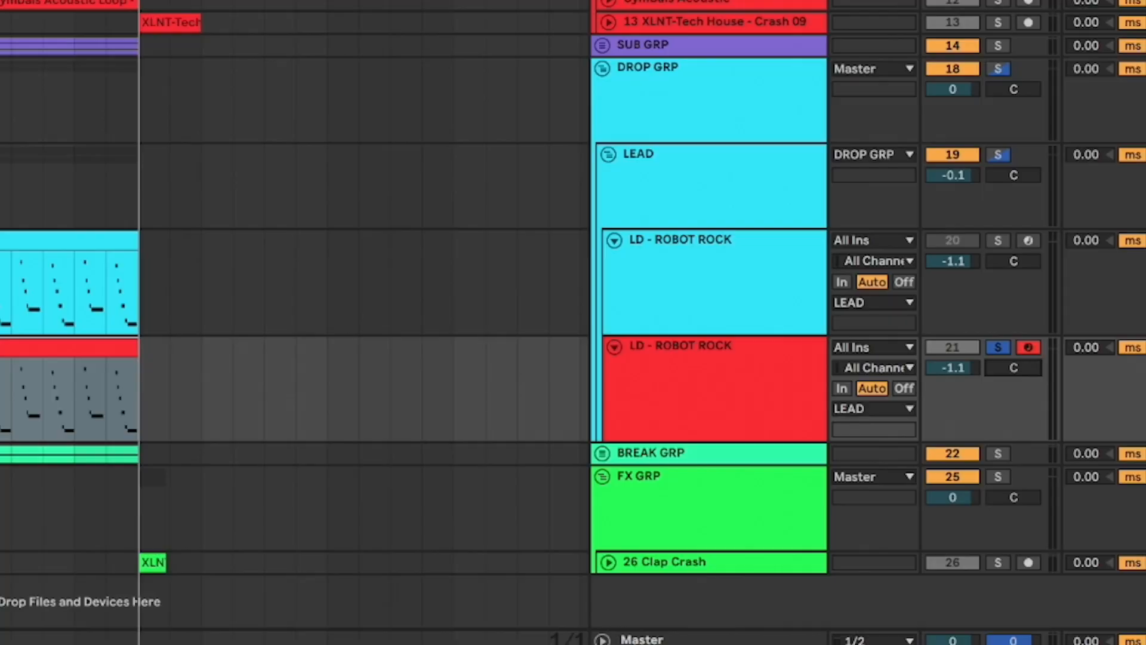
- Try panning the red Robot Rock lead track to 50L, recentre it and switch its panning to split stereo mode
left_click_drag(1060, 358, 1013, 392)
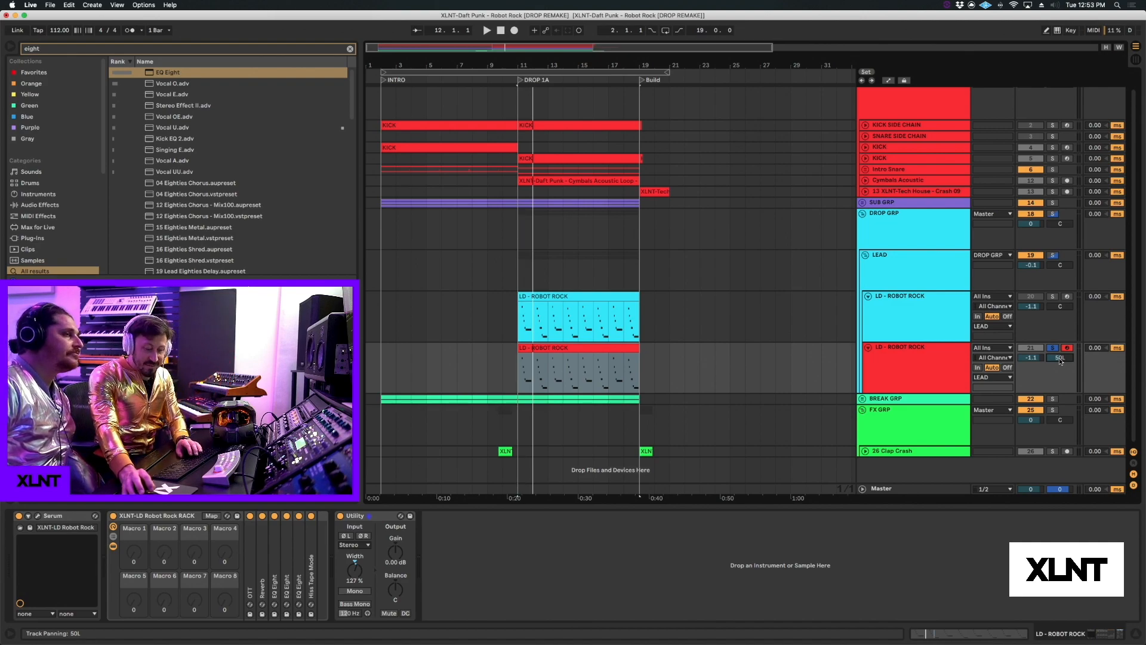
right_click(1059, 357)
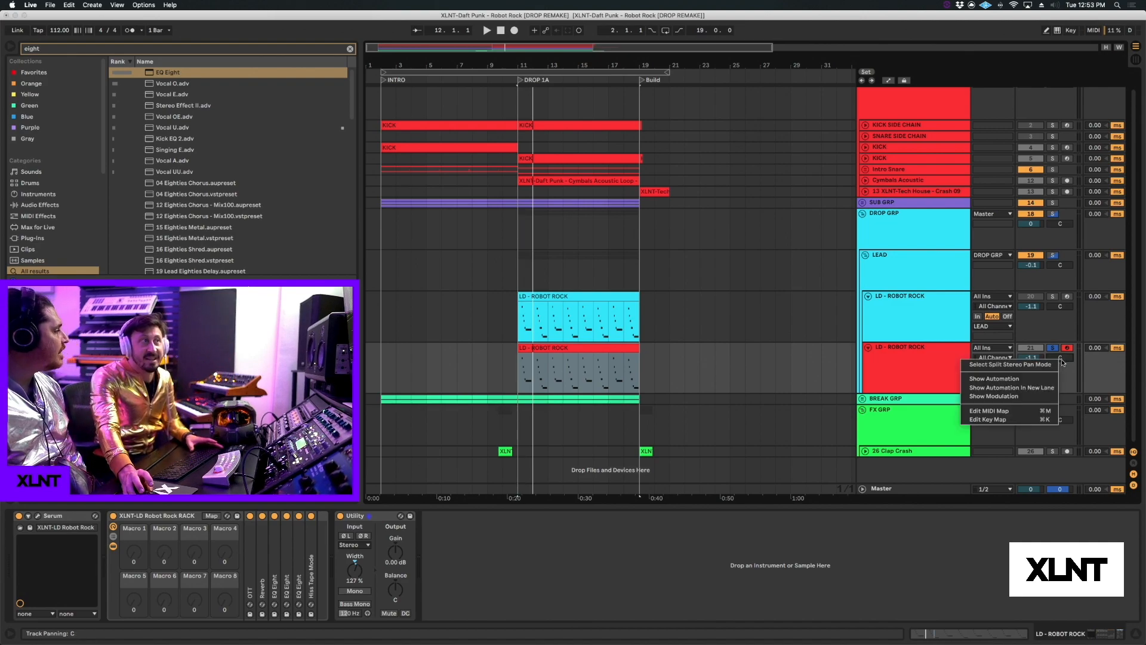
left_click(991, 364)
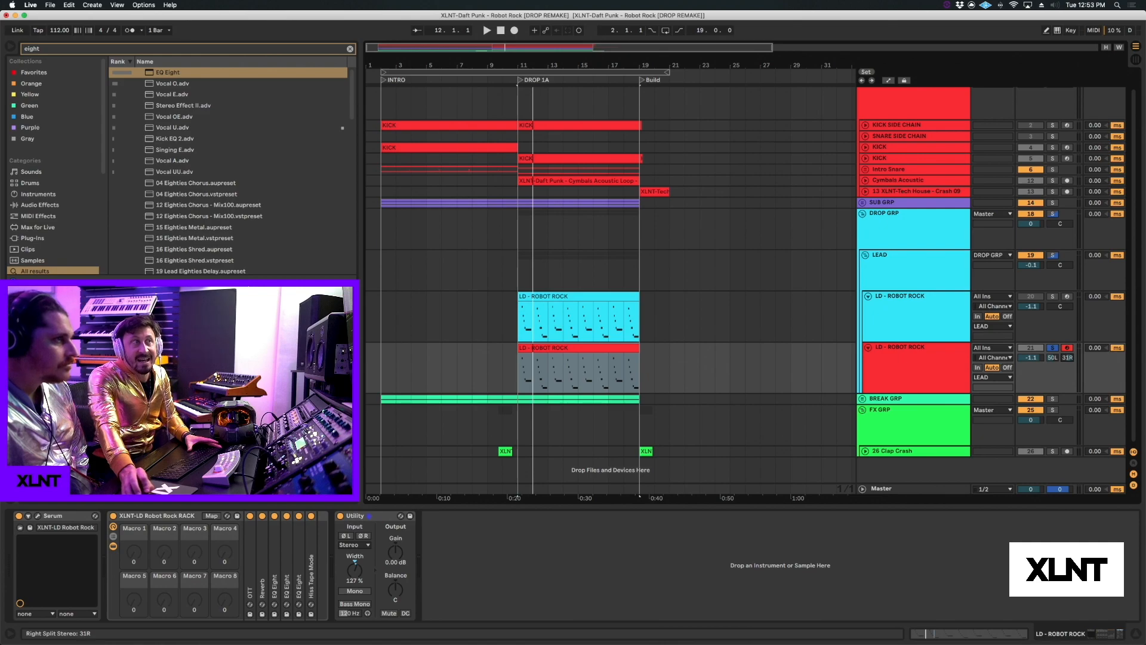
- Try the lead's right split pan at 36L, return it to 50R and restore the normal stereo pan mode
left_click_drag(1067, 358, 1067, 365)
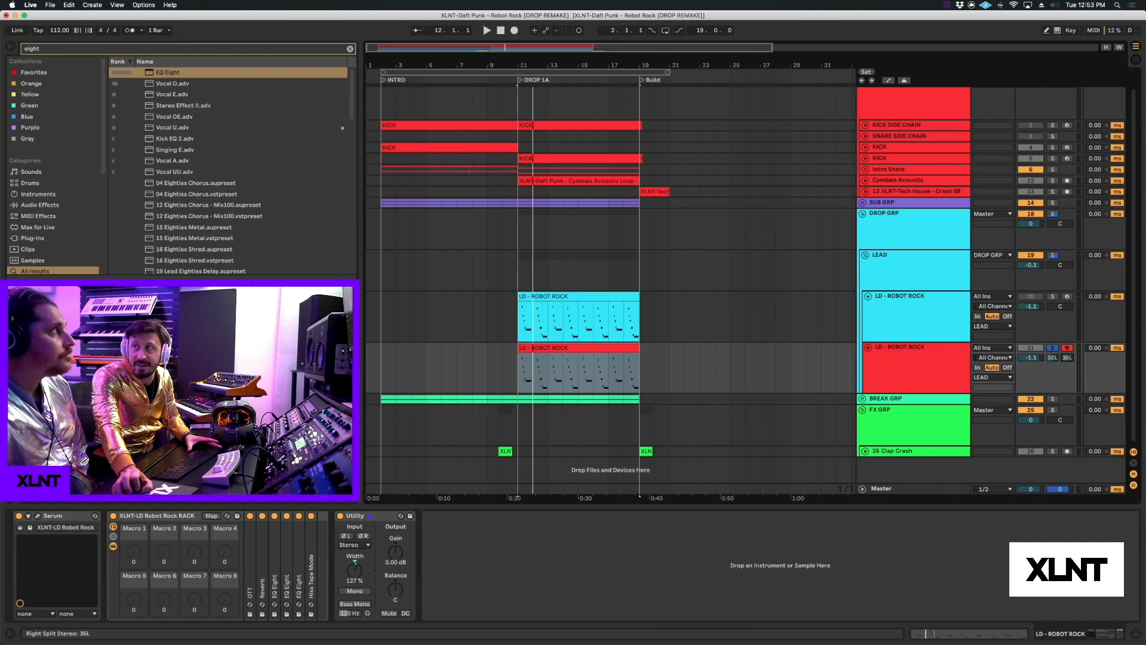
left_click_drag(1067, 357, 1067, 322)
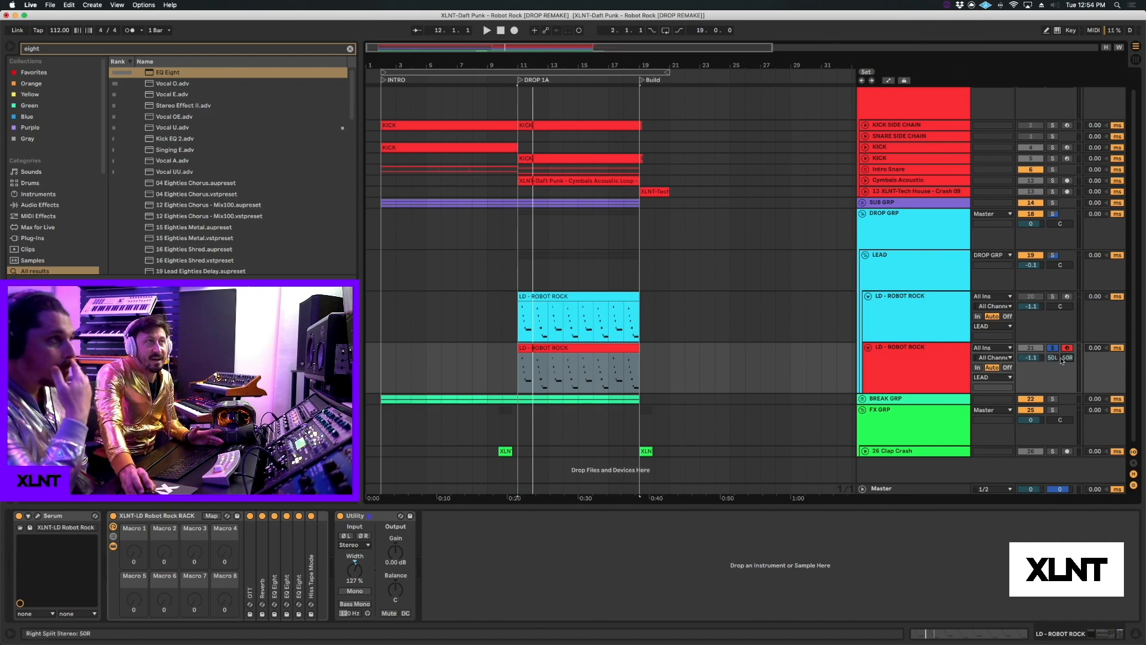
right_click(1063, 359)
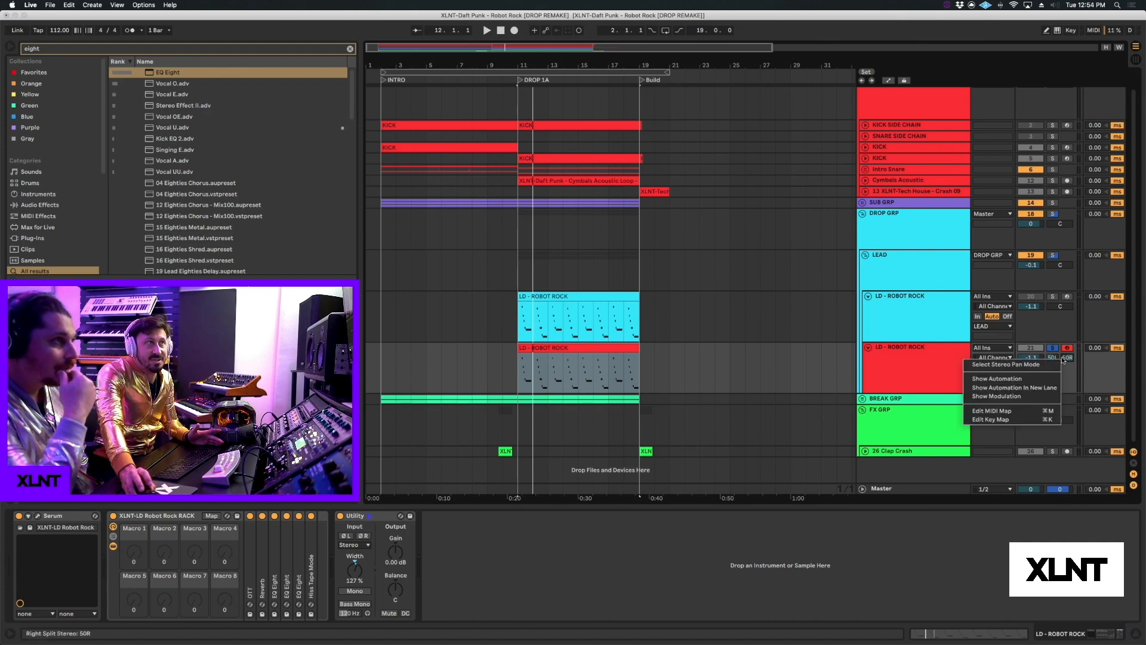
left_click(1025, 364)
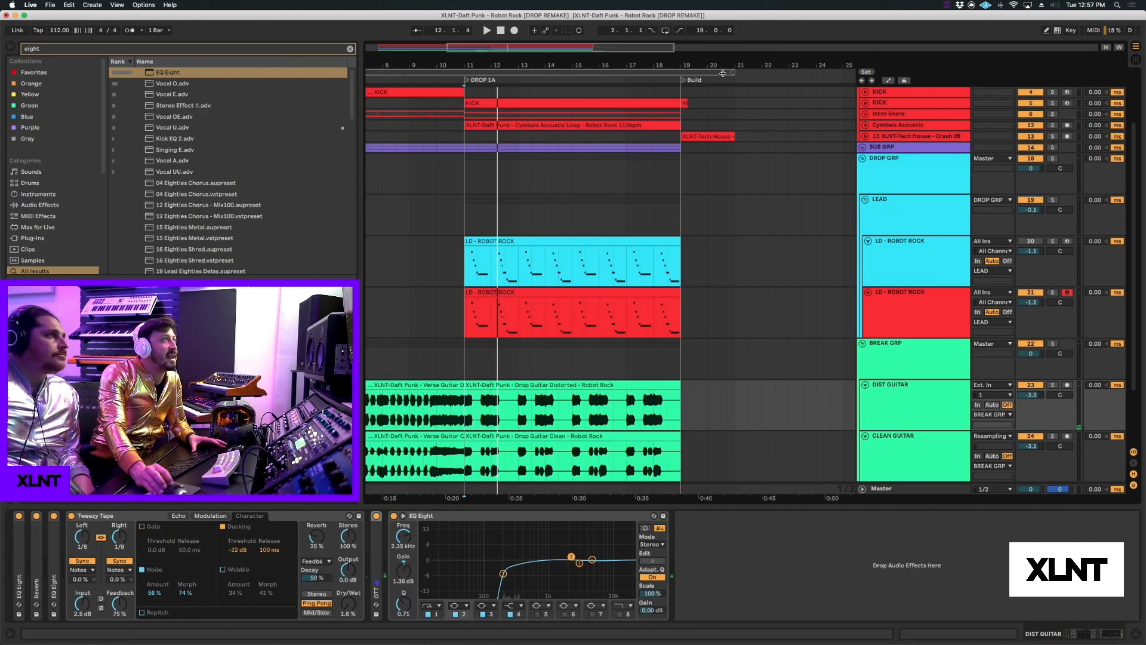
- Place the insert marker at the start of the intro, bar 2.1.1, and start playback
left_click_drag(718, 64, 718, 47)
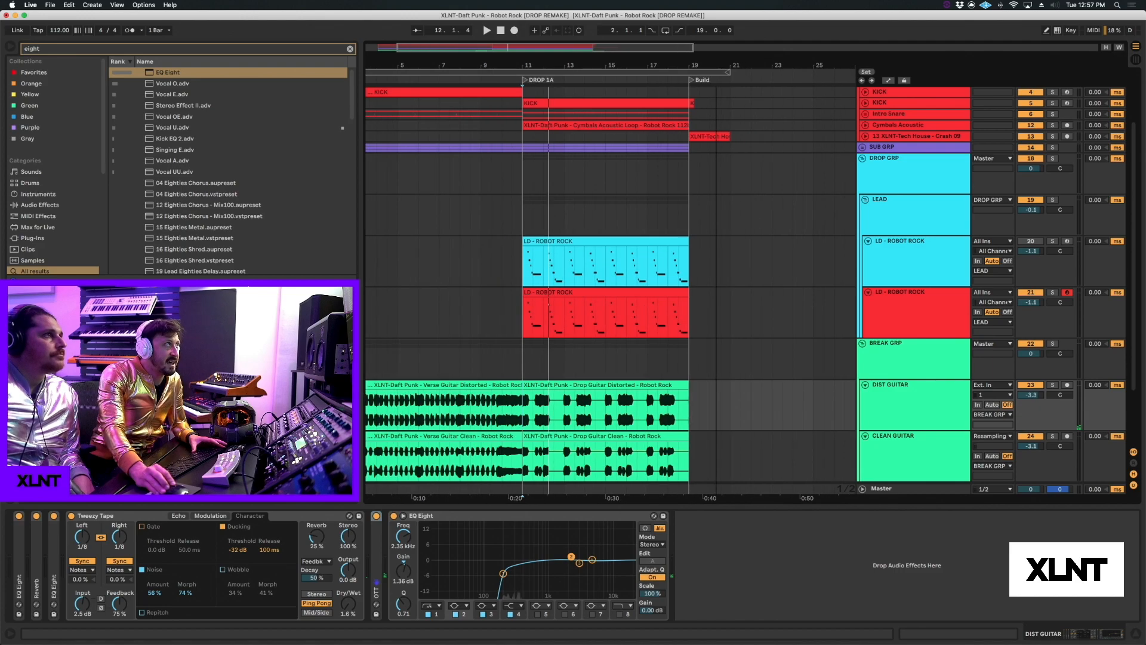
scroll(609, 167, "left", 3)
left_click(384, 267)
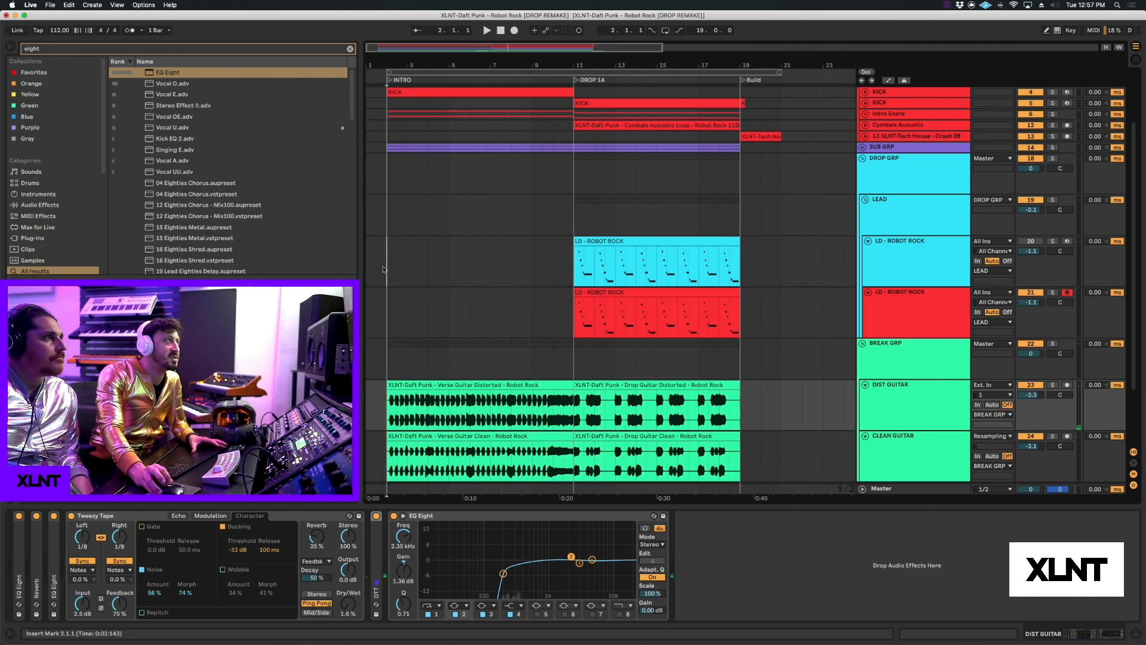
left_click_drag(415, 61, 466, 290)
scroll(467, 290, "left", 3)
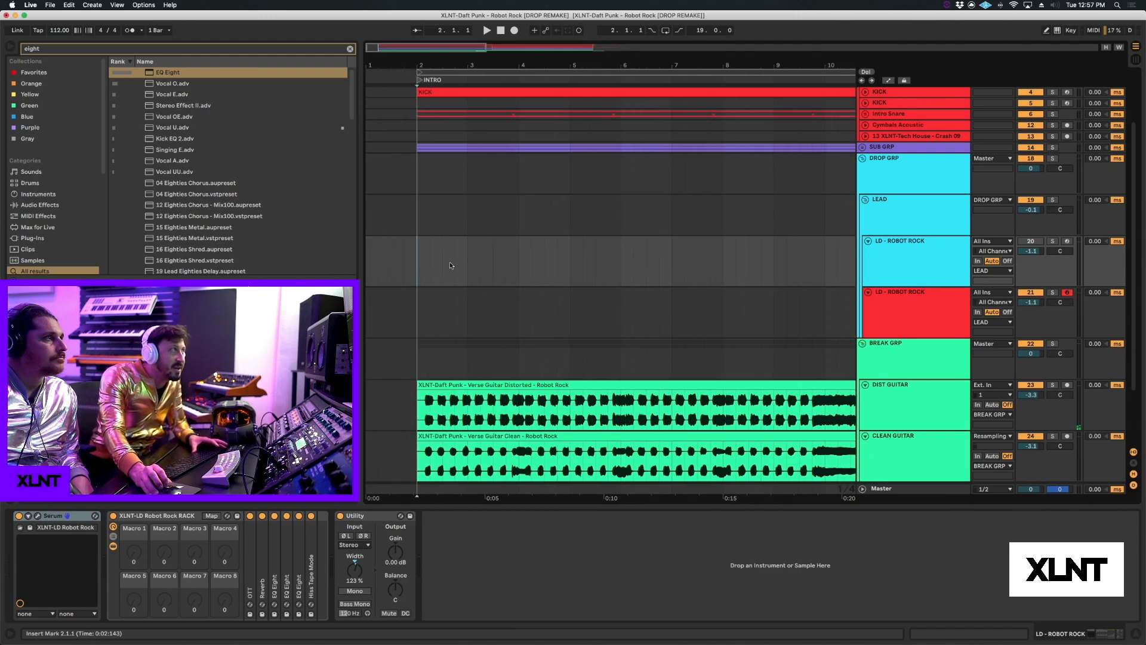
left_click_drag(422, 67, 387, 231)
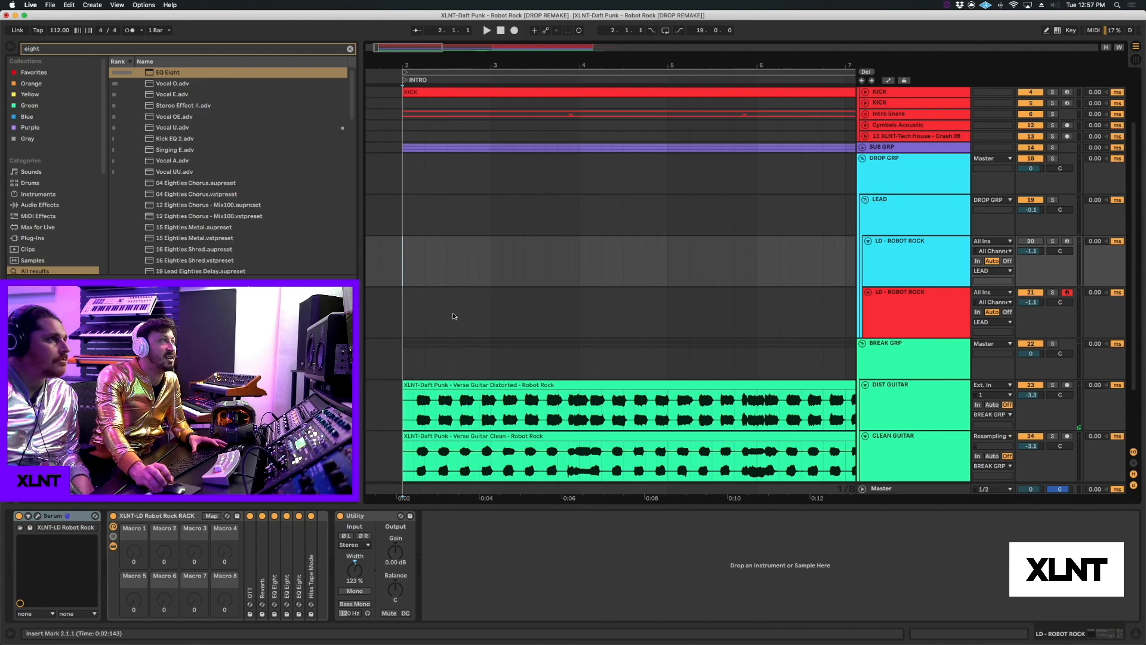
left_click_drag(511, 66, 511, 65)
left_click(393, 146)
key("space")
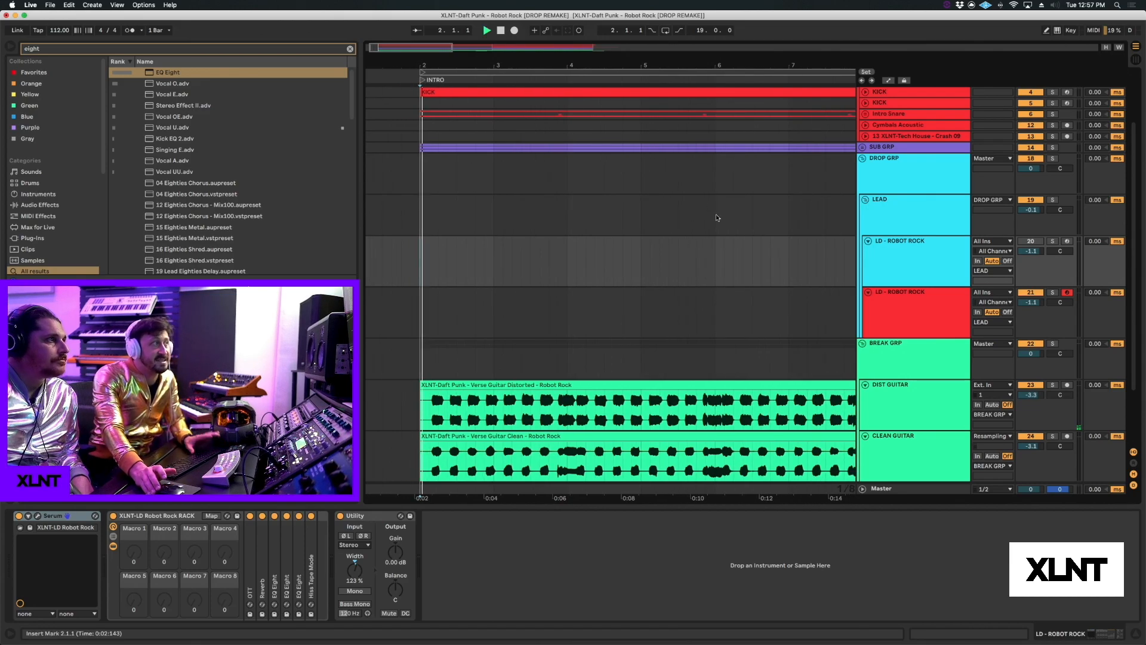
- Audition the intro with the metronome on, switch the metronome off again and stop playback
left_click(129, 30)
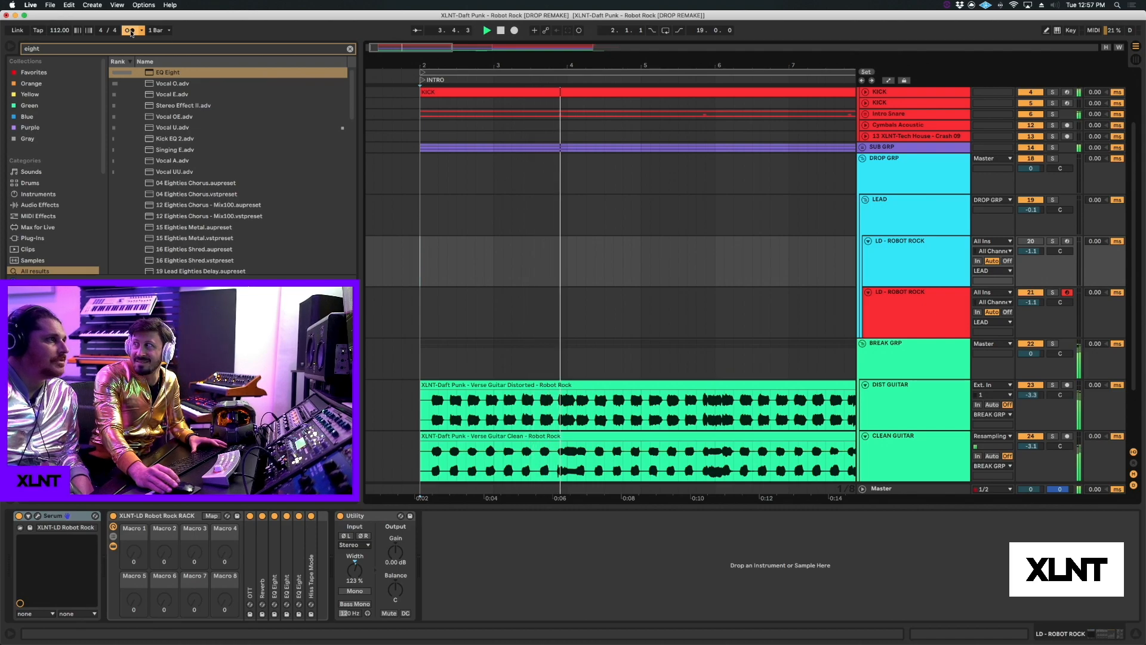
left_click(129, 30)
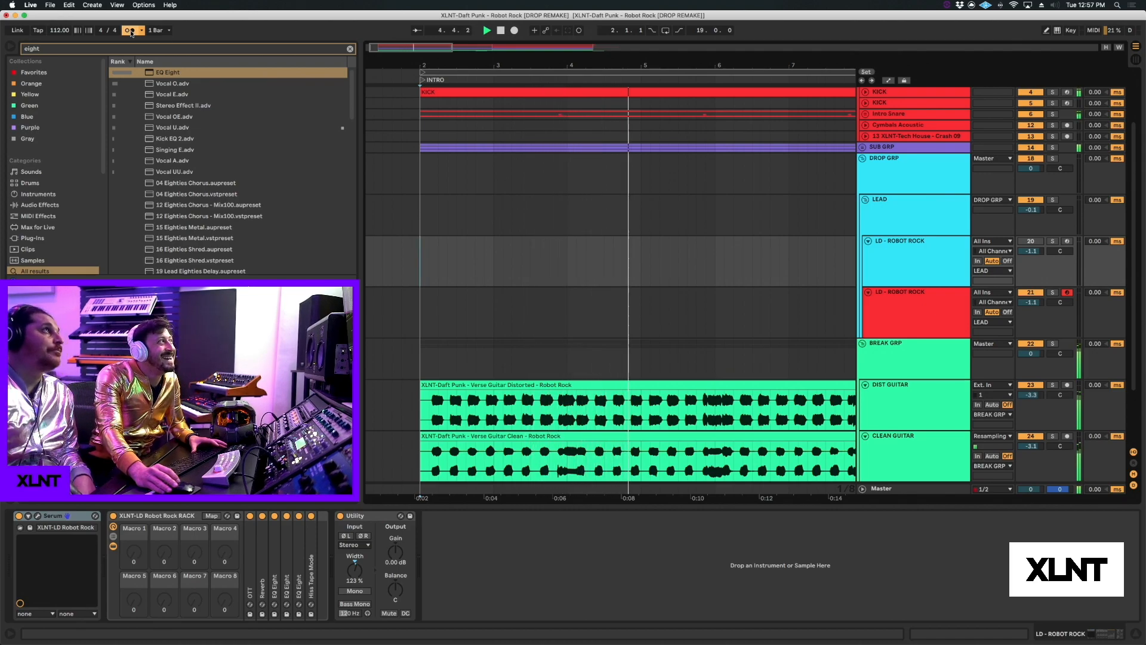
key("space")
- Audition the end of the verse guitars from 9.4.1, shortly before Drop 1A, and stop playback
left_click_drag(653, 67, 567, 53)
scroll(577, 331, "right", 2)
scroll(644, 419, "right", 2)
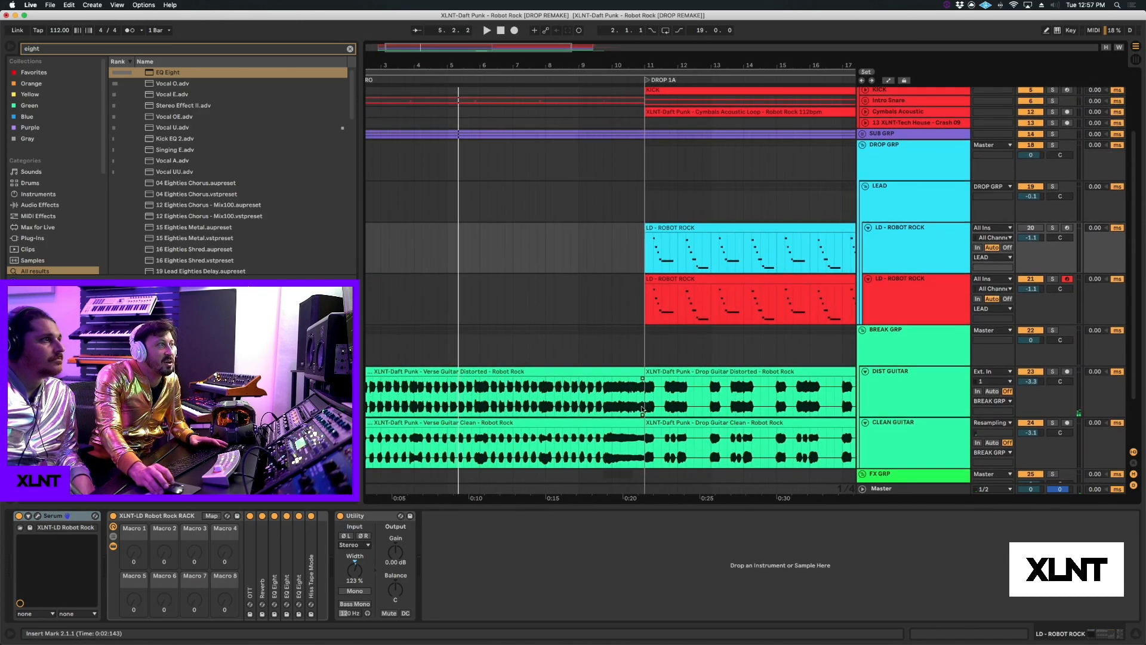
left_click(604, 404)
key("space")
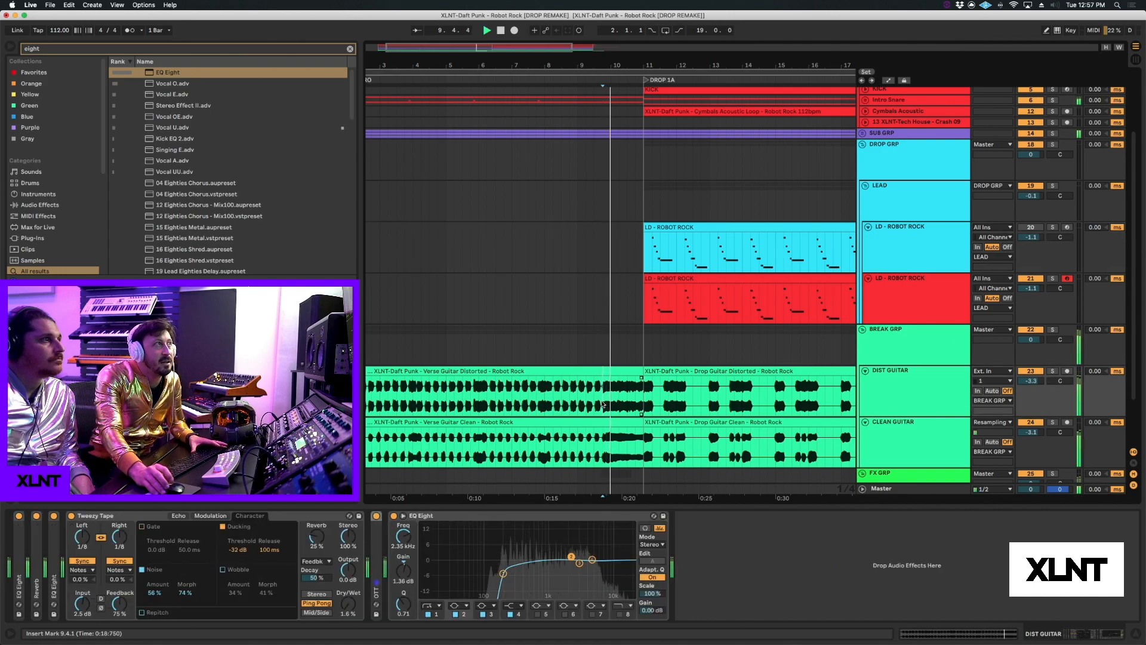
key("space")
- Select the passage of the distorted and clean verse guitar clips from bar 8 up to the sustained ending
left_click_drag(603, 404, 491, 401)
left_click_drag(545, 59, 545, 67)
left_click_drag(549, 403, 667, 452)
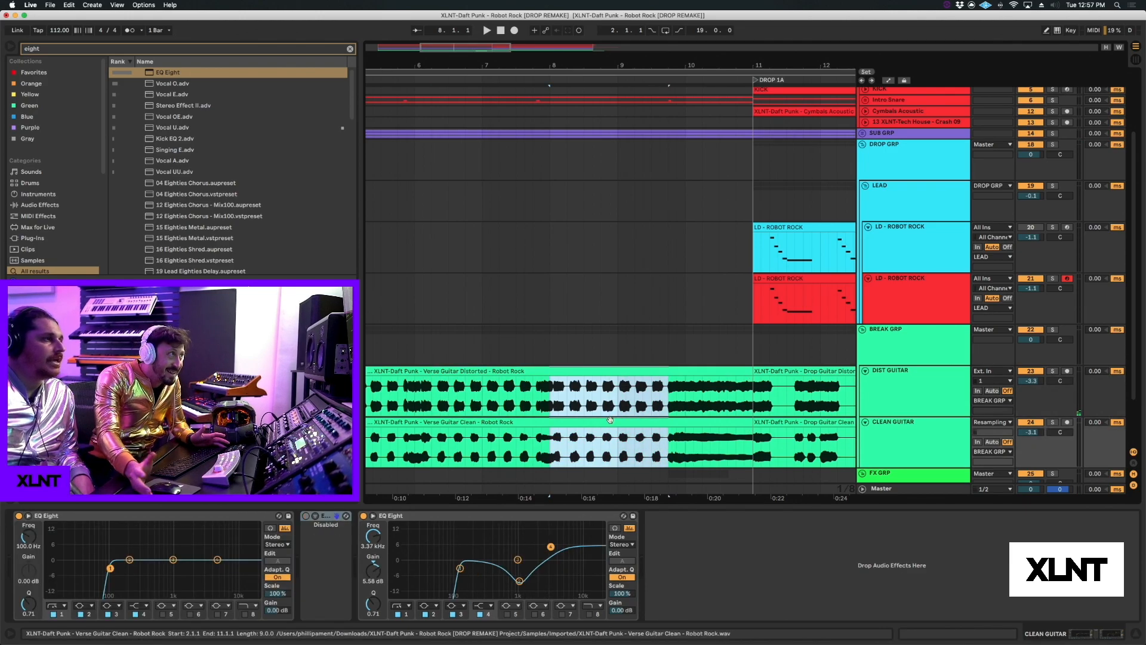
- Select the distorted verse guitar from 2.1.1 to 5.4.1, and place the insert marker at 6.1.1 on that track
left_click_drag(587, 62, 588, 57)
scroll(525, 427, "left", 5)
scroll(525, 427, "left", 2)
left_click_drag(404, 388, 610, 374)
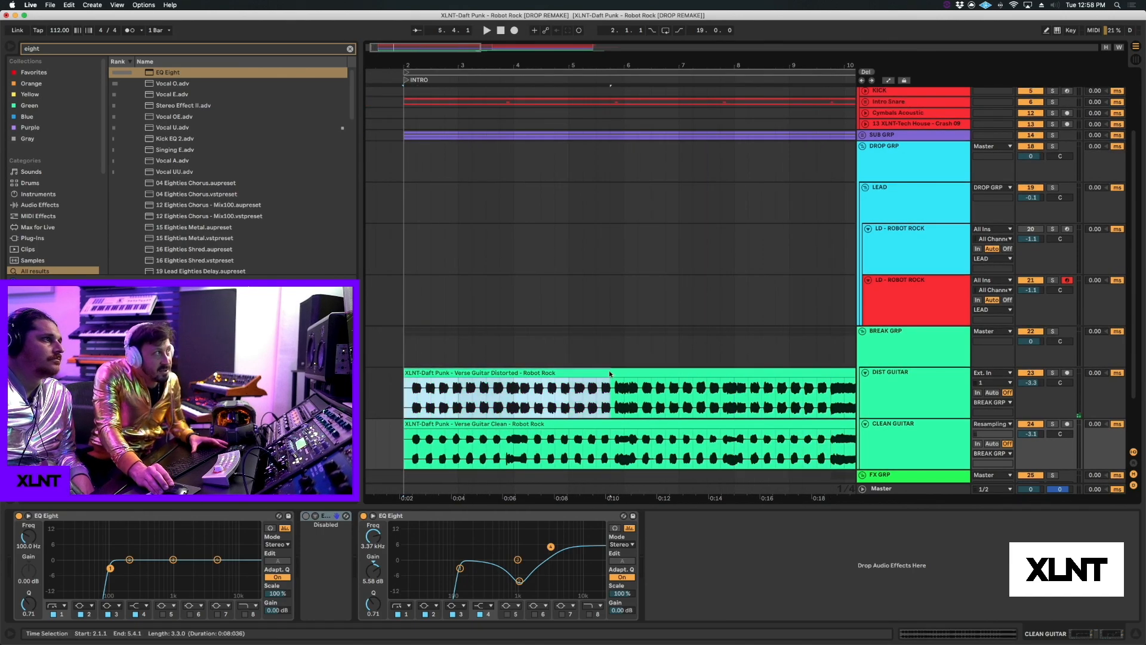
scroll(610, 374, "right", 5)
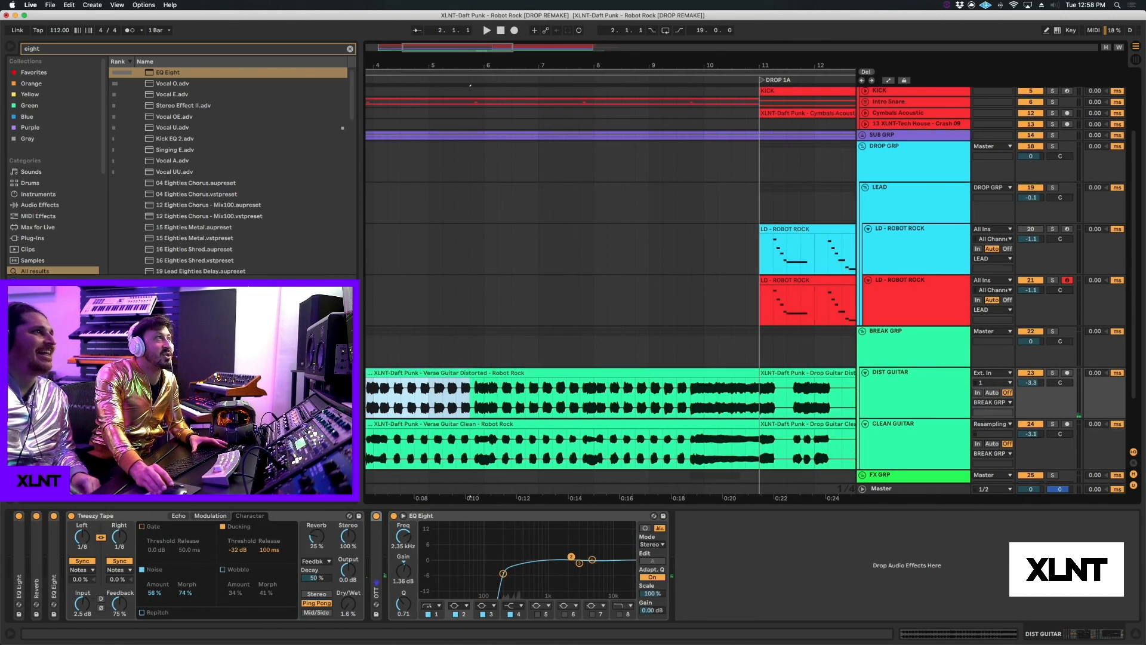
left_click_drag(609, 64, 597, 48)
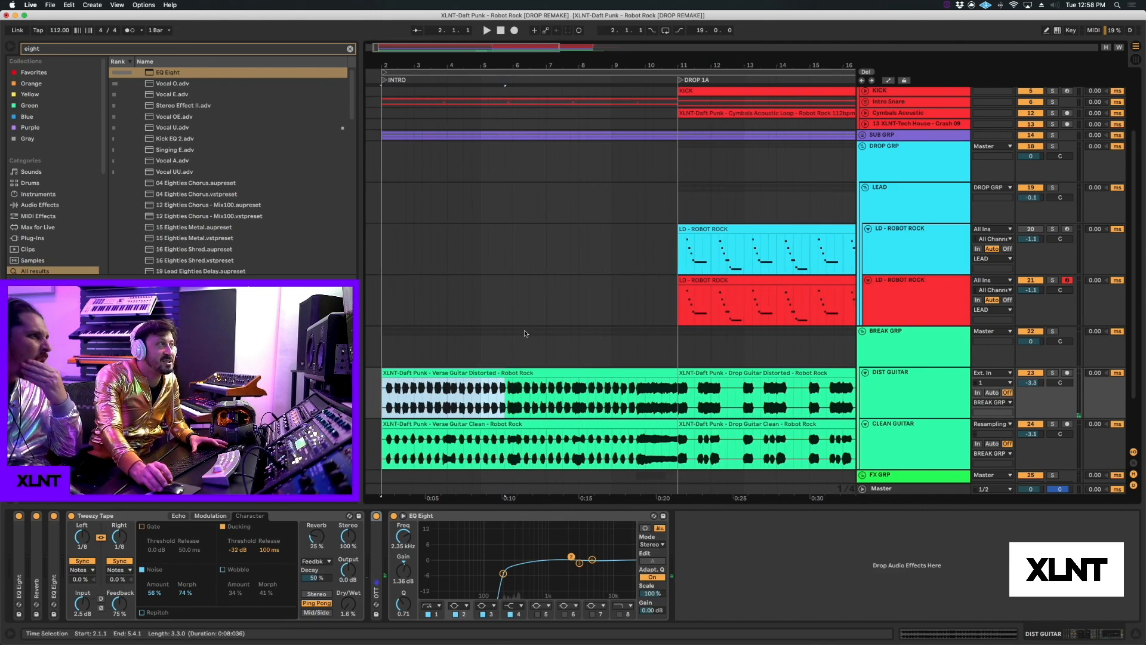
left_click(515, 400)
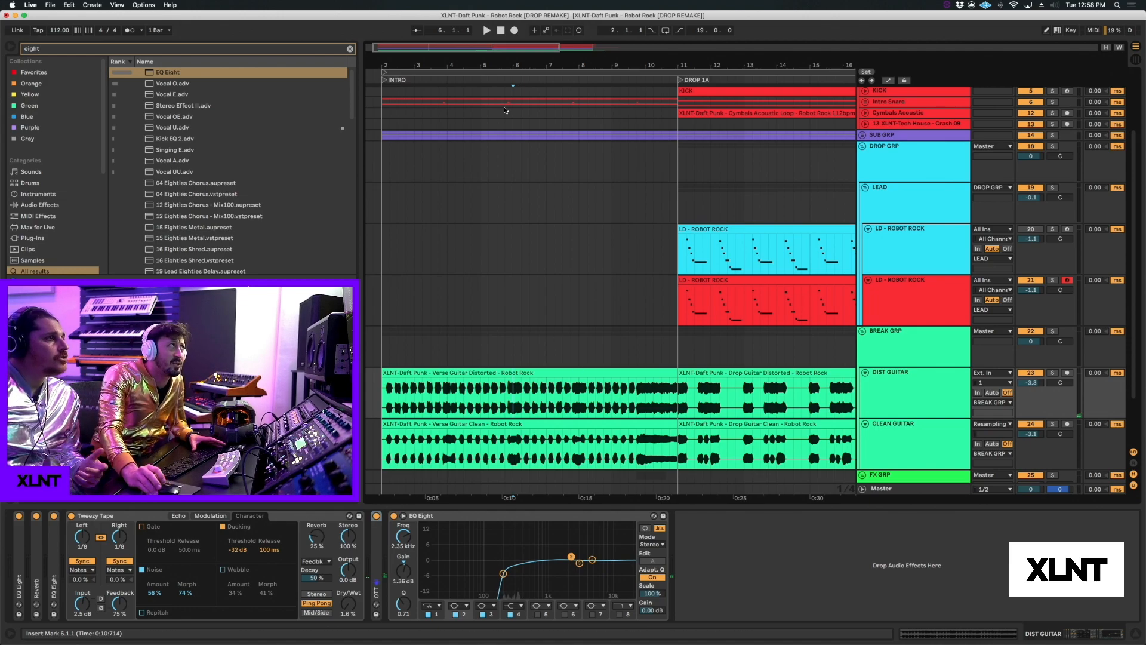
- Solo the DRUM GRP, play Drop 1A from 11.1.1 to hear the drums alone, and stop playback
key("minus")
scroll(567, 357, "down", 3)
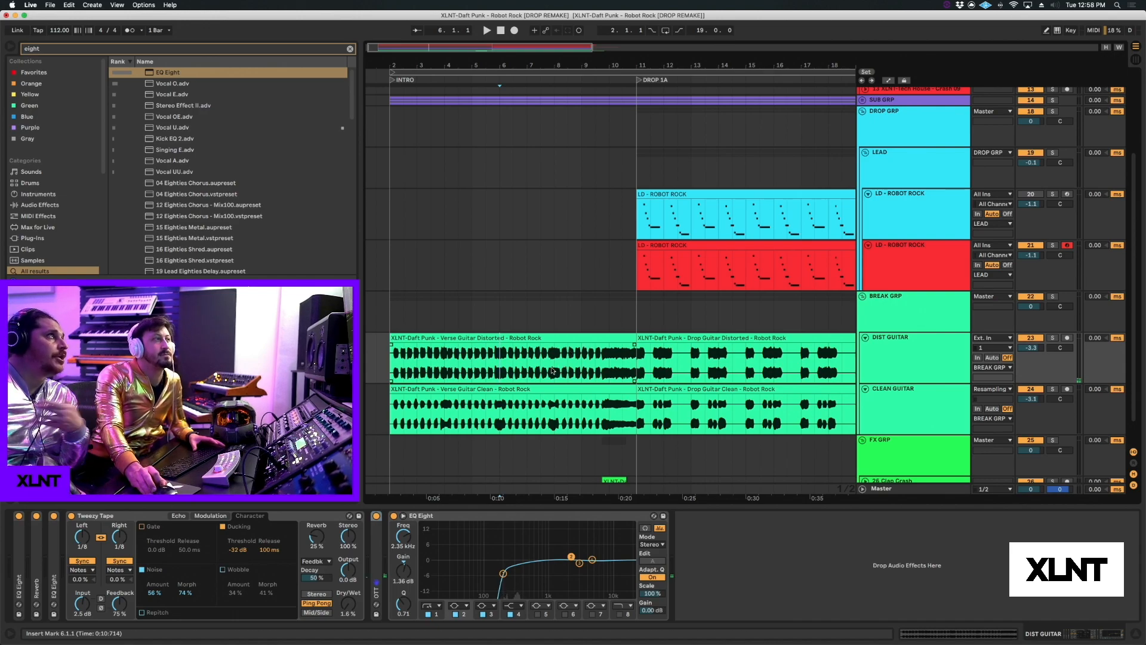
left_click_drag(530, 68, 532, 53)
scroll(550, 346, "up", 5)
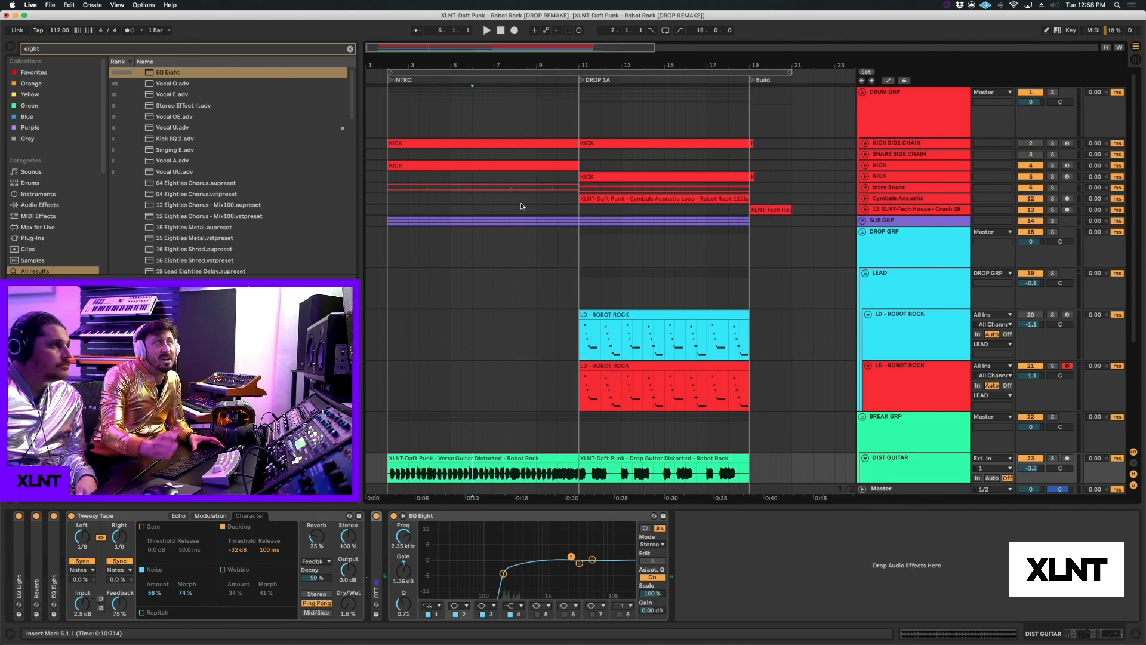
left_click_drag(617, 70, 617, 66)
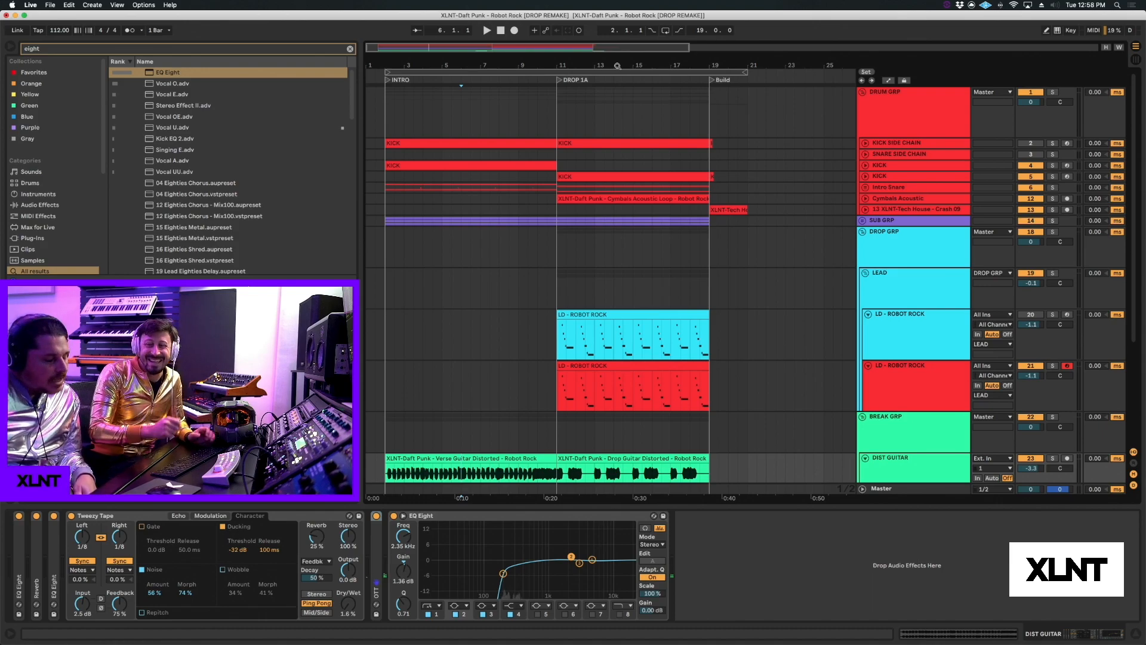
left_click_drag(567, 61, 558, 59)
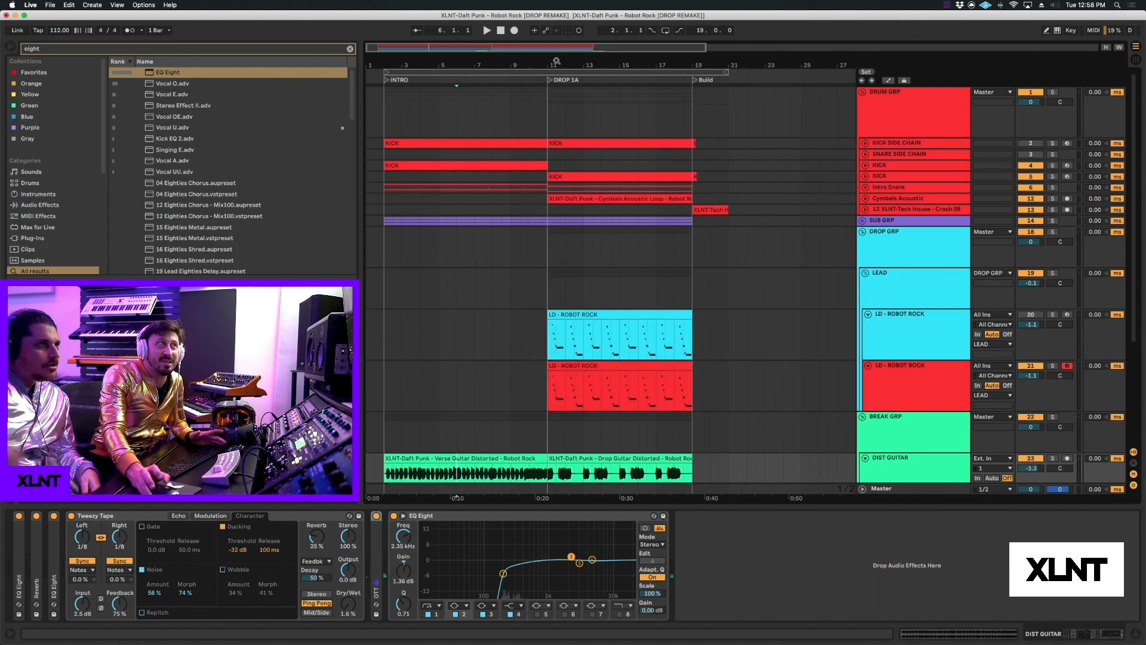
left_click(1052, 92)
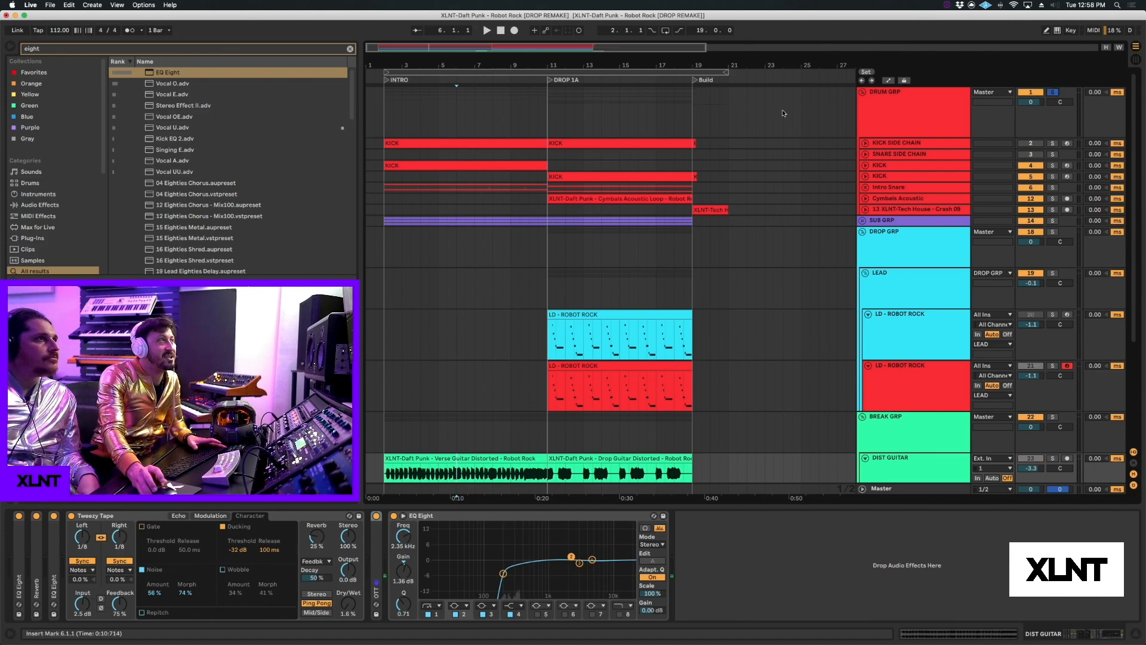
left_click(546, 106)
key("space")
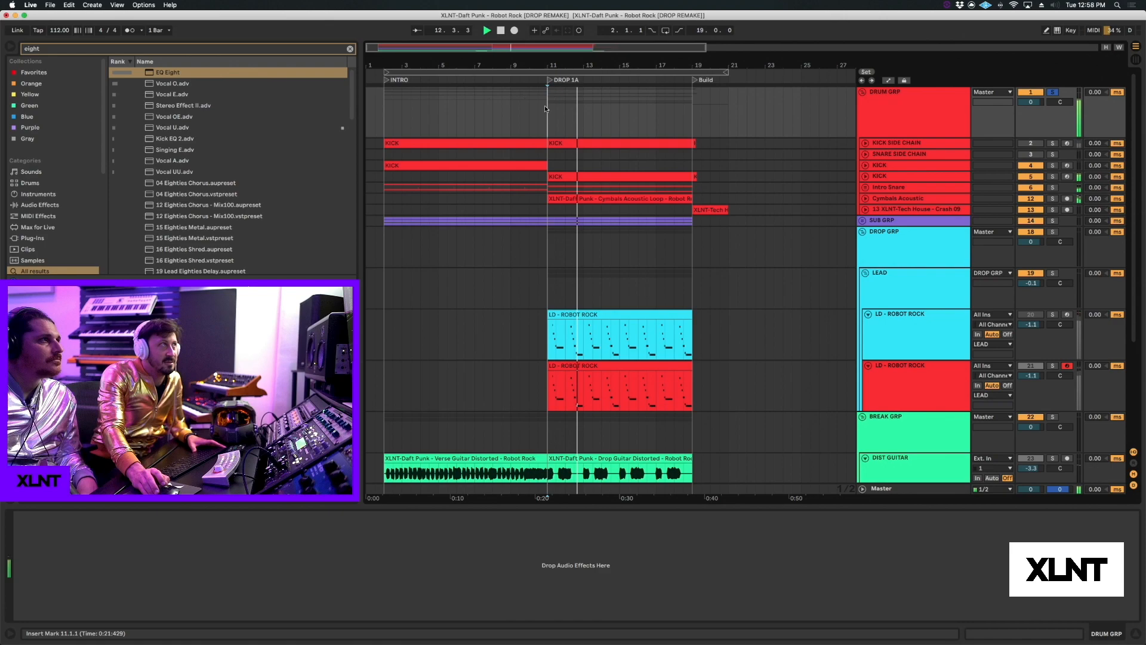
left_click_drag(580, 59, 581, 65)
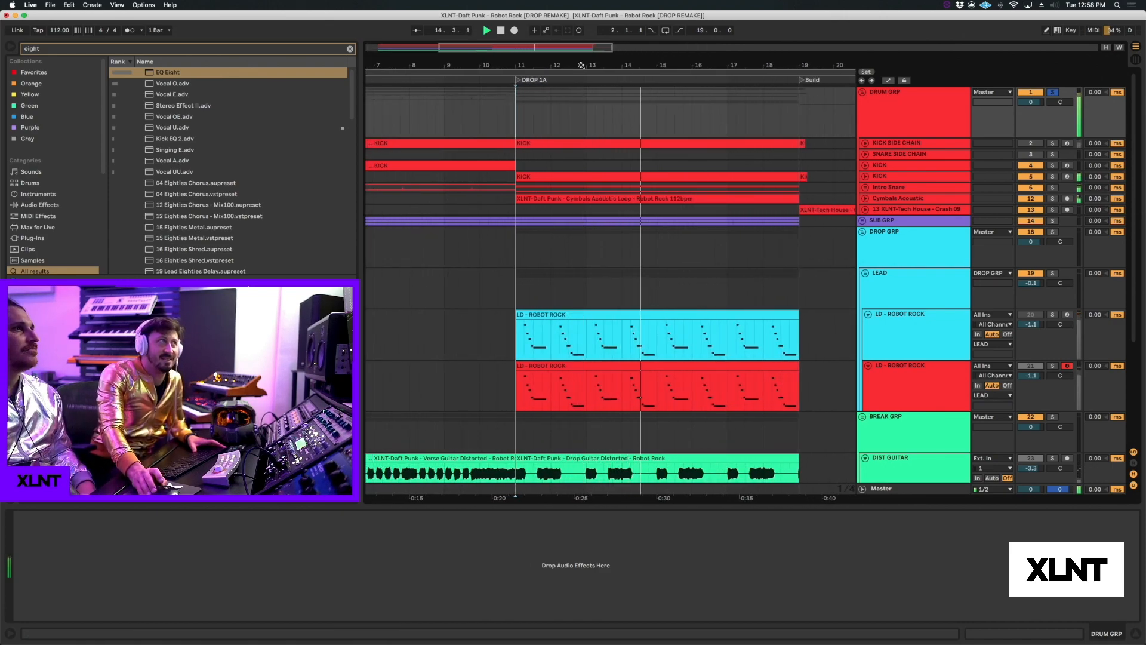
key("space")
- Unsolo the DRUM GRP and unfold the SUB GRP
mouse_move(598, 65)
left_mouse_down()
mouse_move(607, 55)
mouse_move(593, 65)
left_mouse_up()
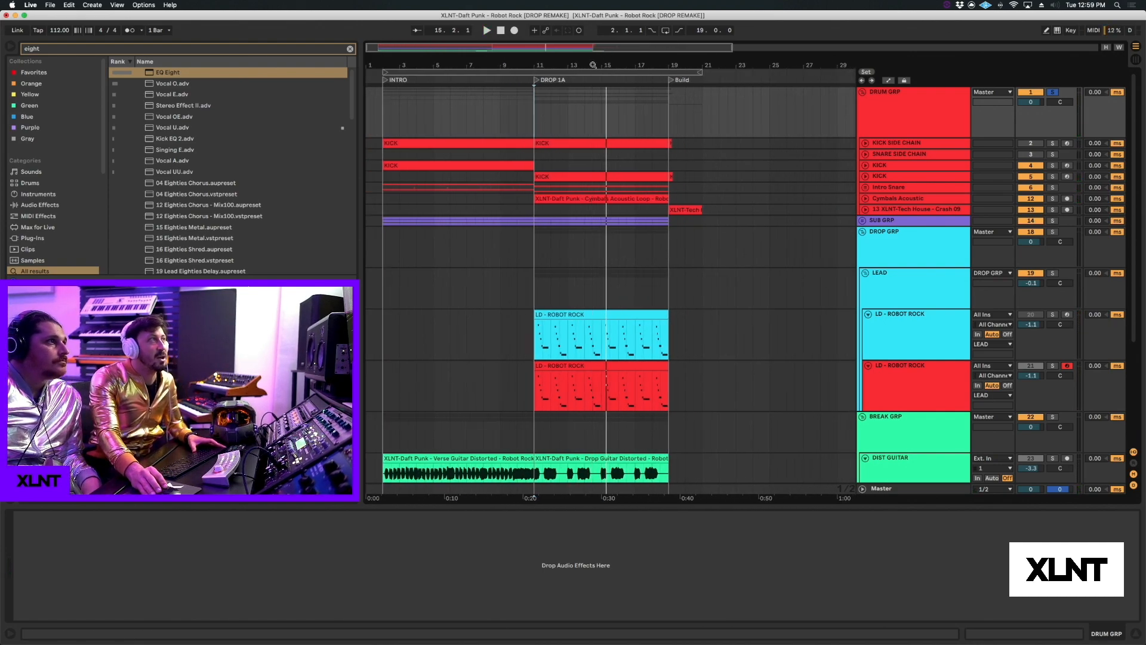
left_click(1053, 93)
left_click(883, 221)
left_click(862, 220)
- Audition Drop 1A from 11.1.1 with BASS GUITAR 01 soloed, and again with BASS GUITAR 02 soloed as well
left_click(548, 295)
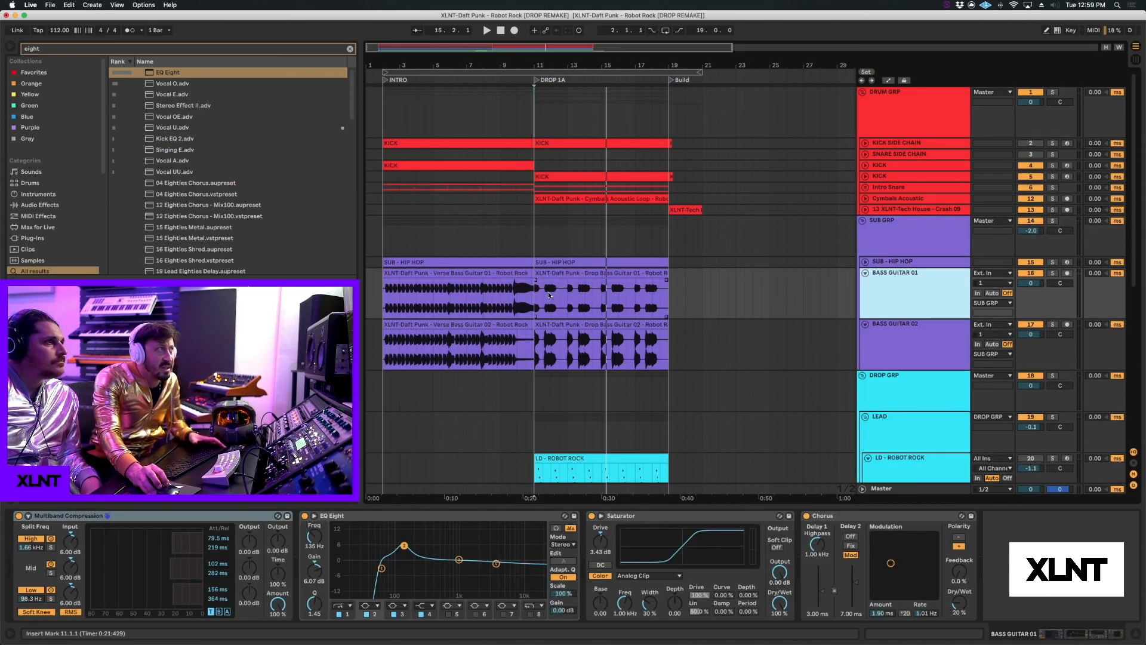
left_click(1053, 273)
key("space")
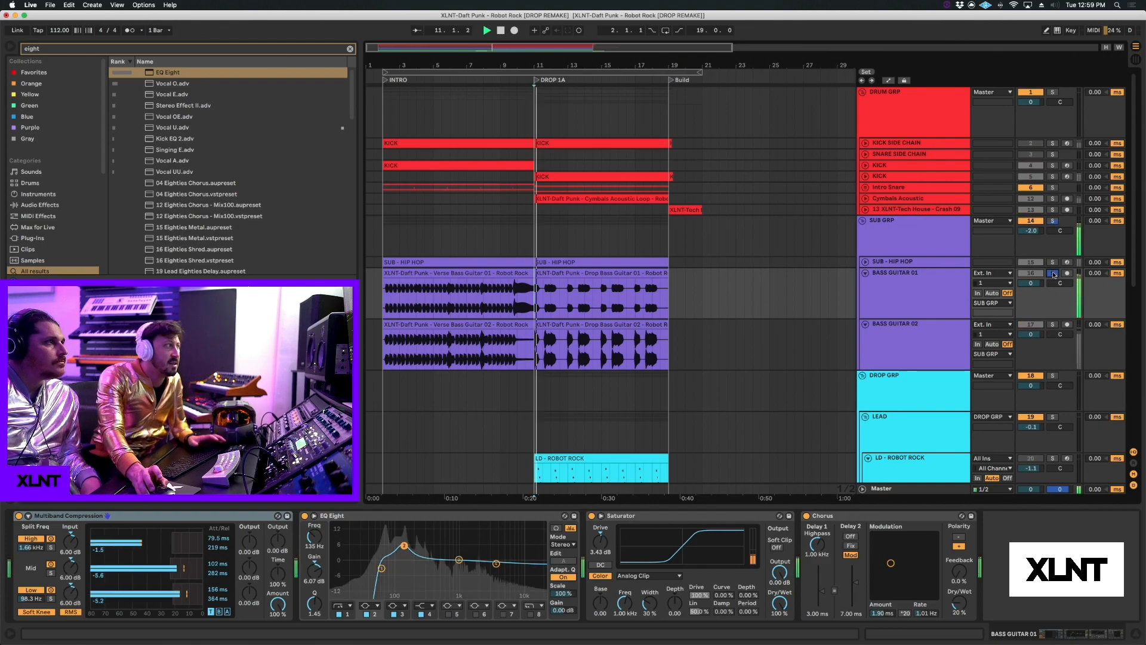
key("plus")
key("space")
left_click(1052, 324)
key("space")
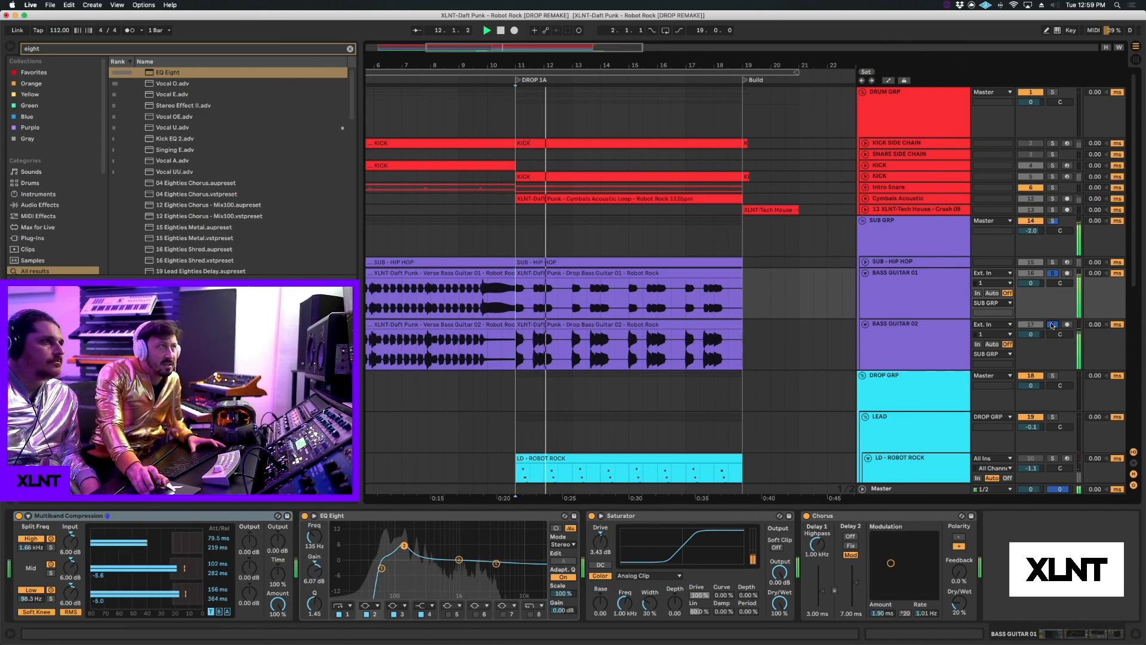
- Unfold the SUB - HIP HOP track, solo it with both bass guitars, audition the drop and stop playback
left_click(865, 264)
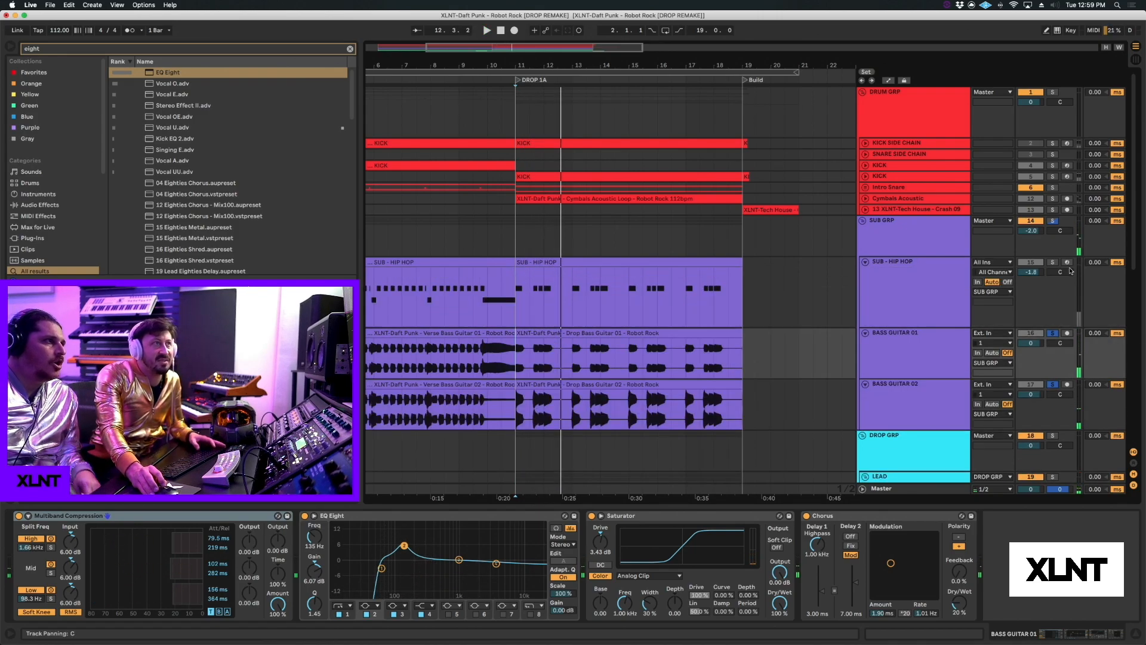
key("space")
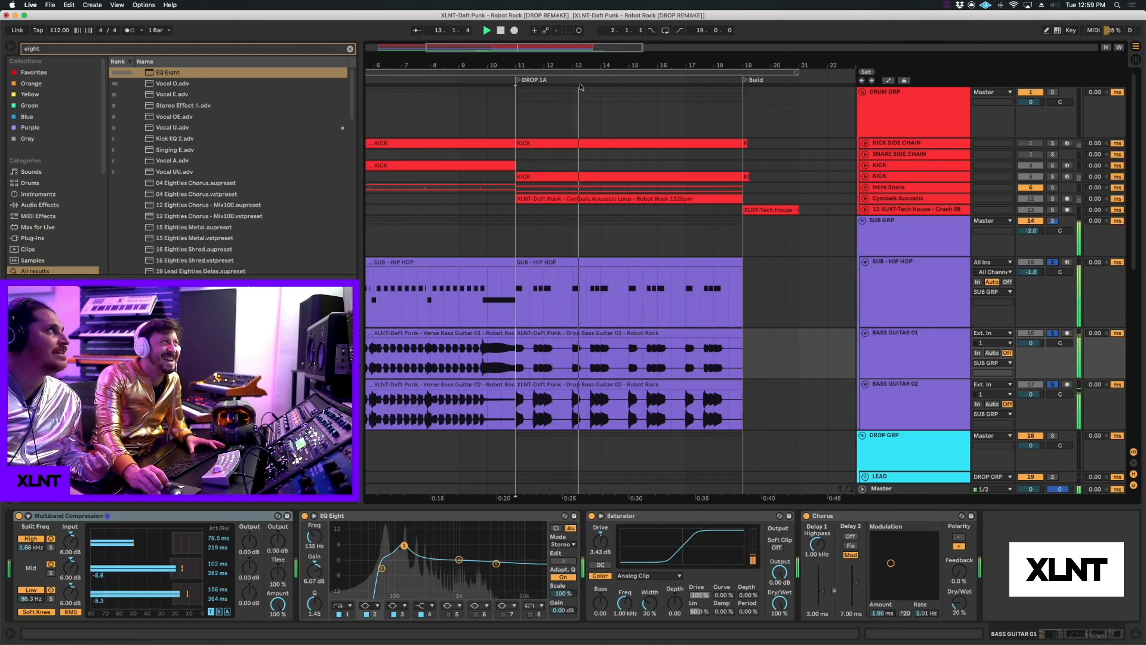
left_click_drag(587, 65, 559, 78)
key("space")
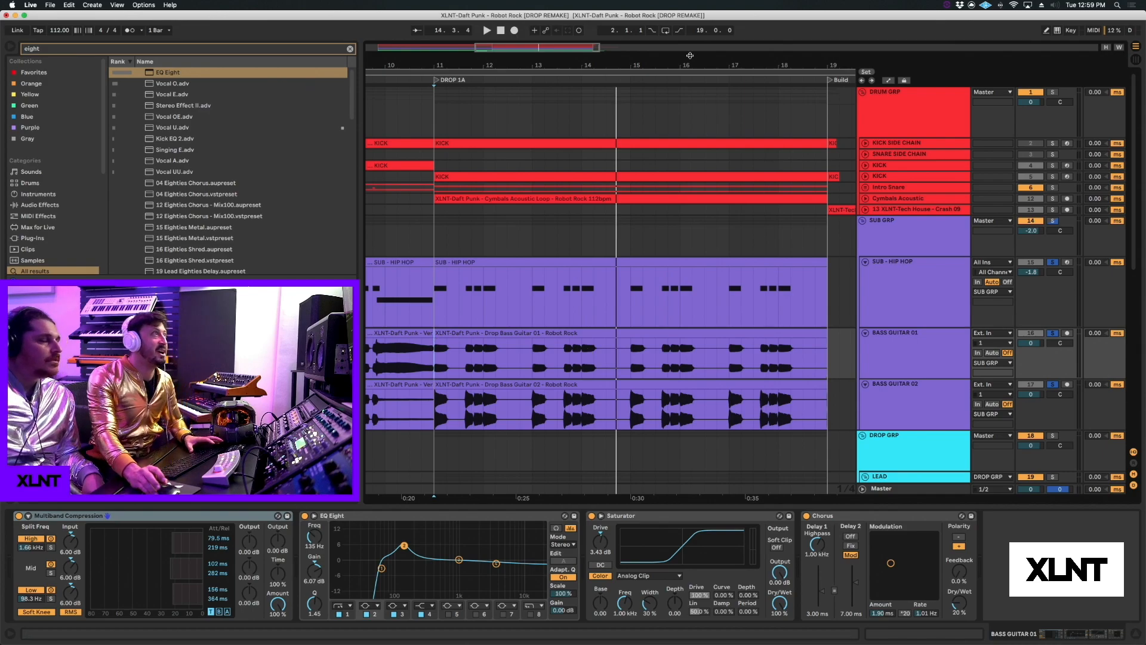
- Select the SUB - HIP HOP clip from 11.1.1 to 19.1.1 and examine its notes and devices against the bass guitars
left_click_drag(674, 63, 674, 56)
left_click_drag(479, 304, 796, 312)
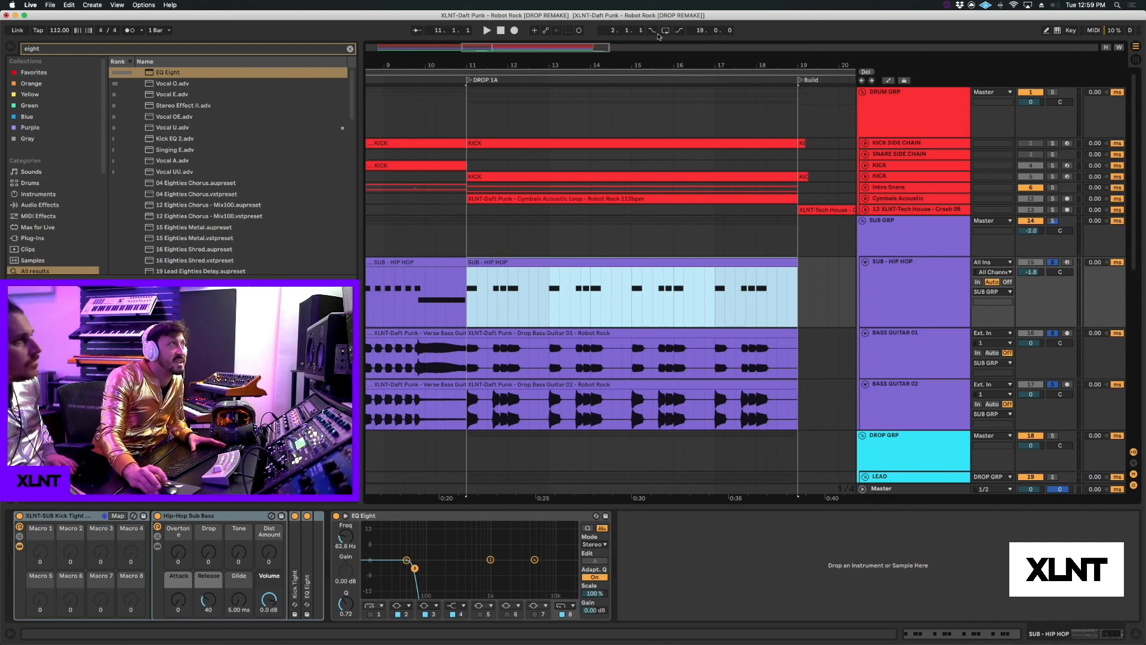
left_click_drag(621, 64, 621, 61)
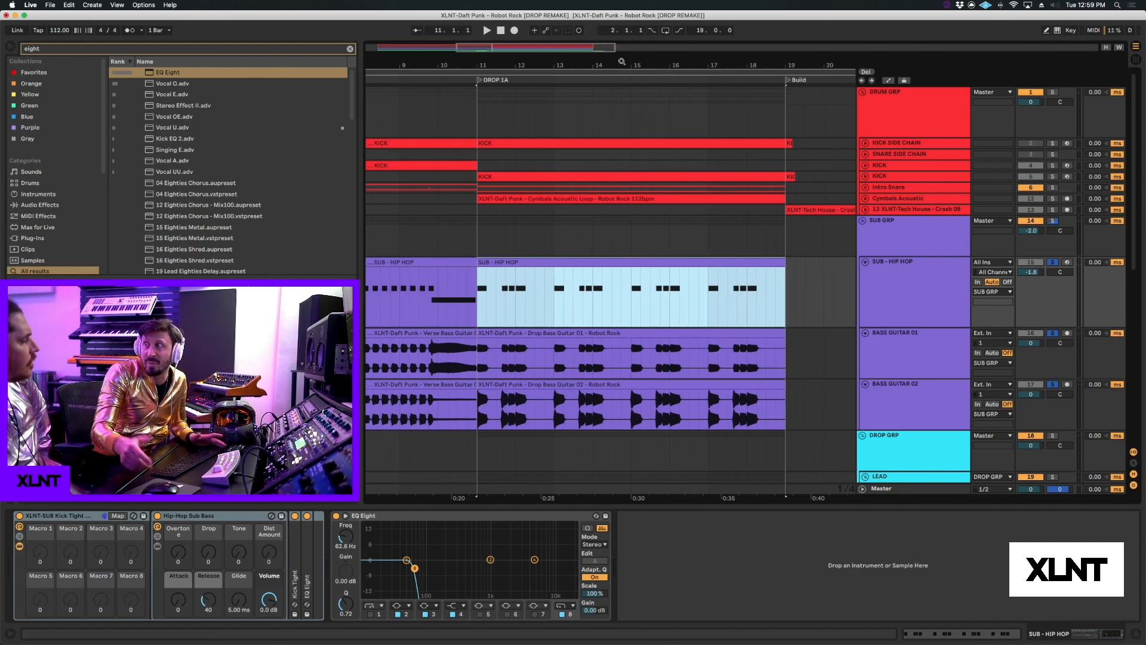
left_click_drag(638, 58, 631, 65)
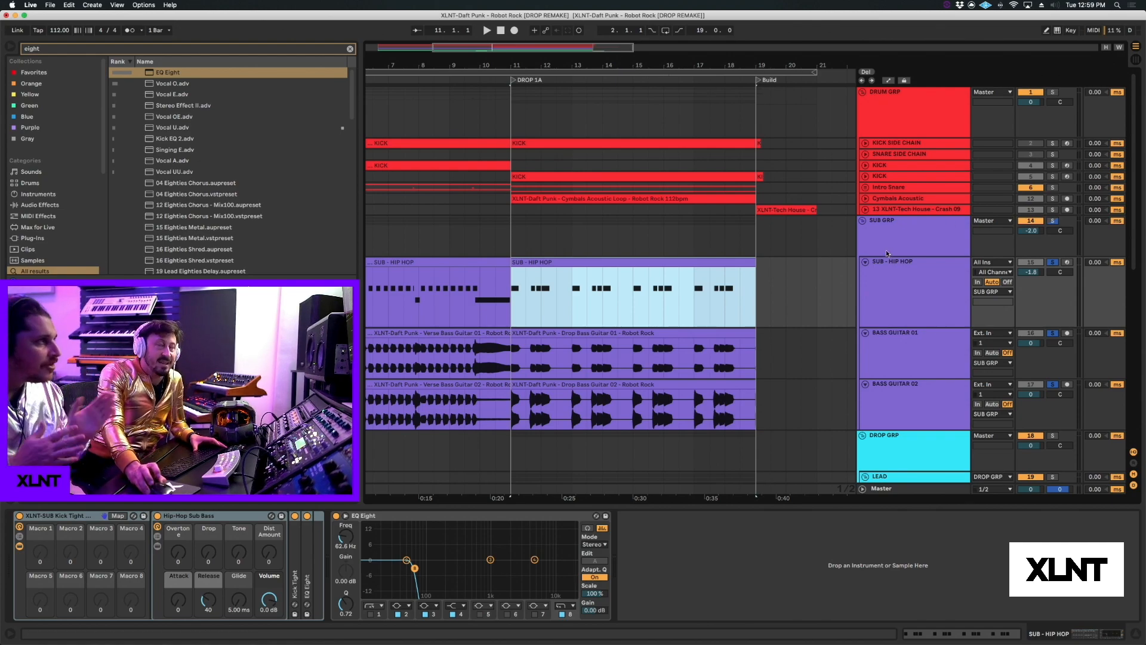
left_click_drag(661, 56, 655, 60)
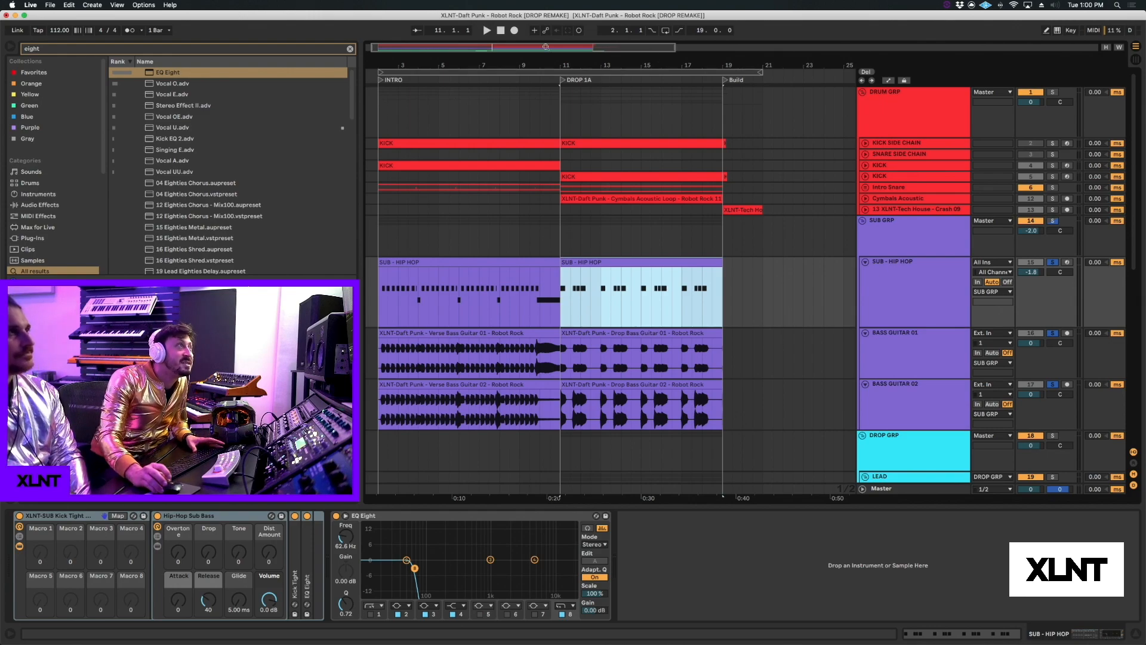
- Clear the solos in the SUB GRP and fold the SUB, DROP, BREAK and DRUM groups
left_click_drag(579, 62, 531, 52)
left_click(1053, 221)
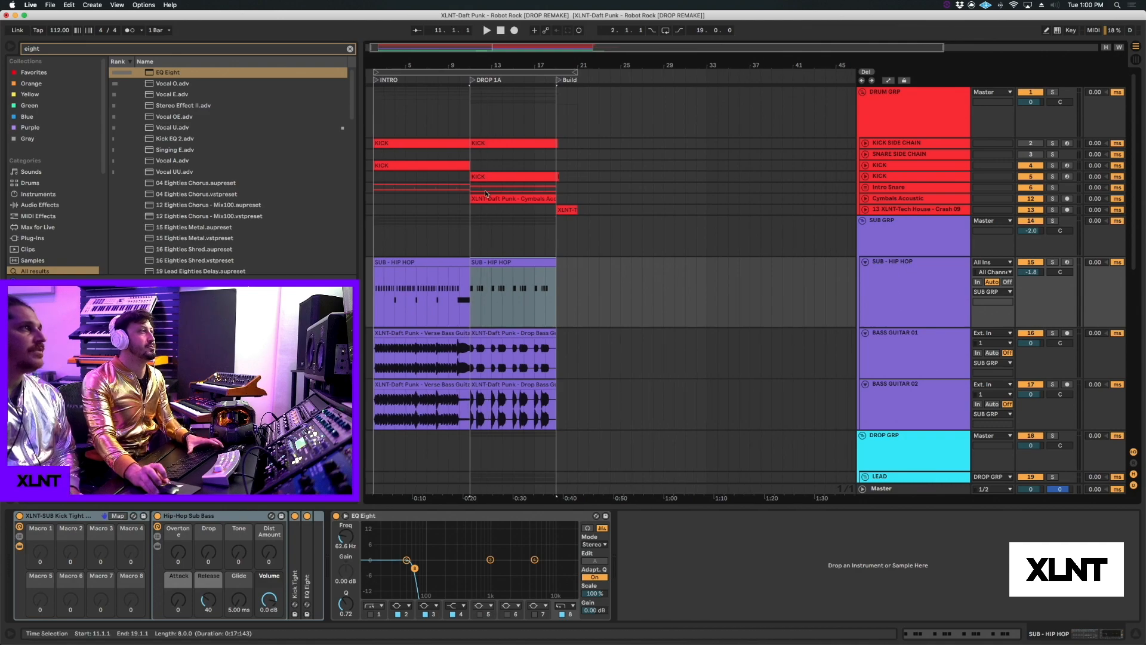
left_click(862, 222)
left_click(863, 232)
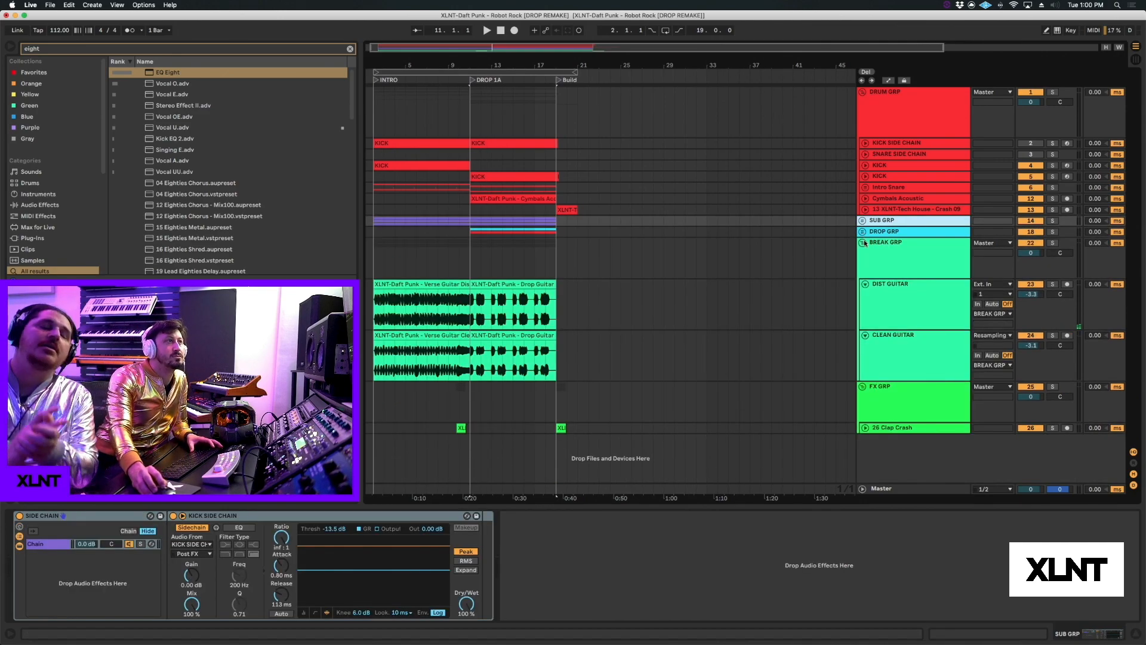
left_click(863, 243)
left_click(862, 92)
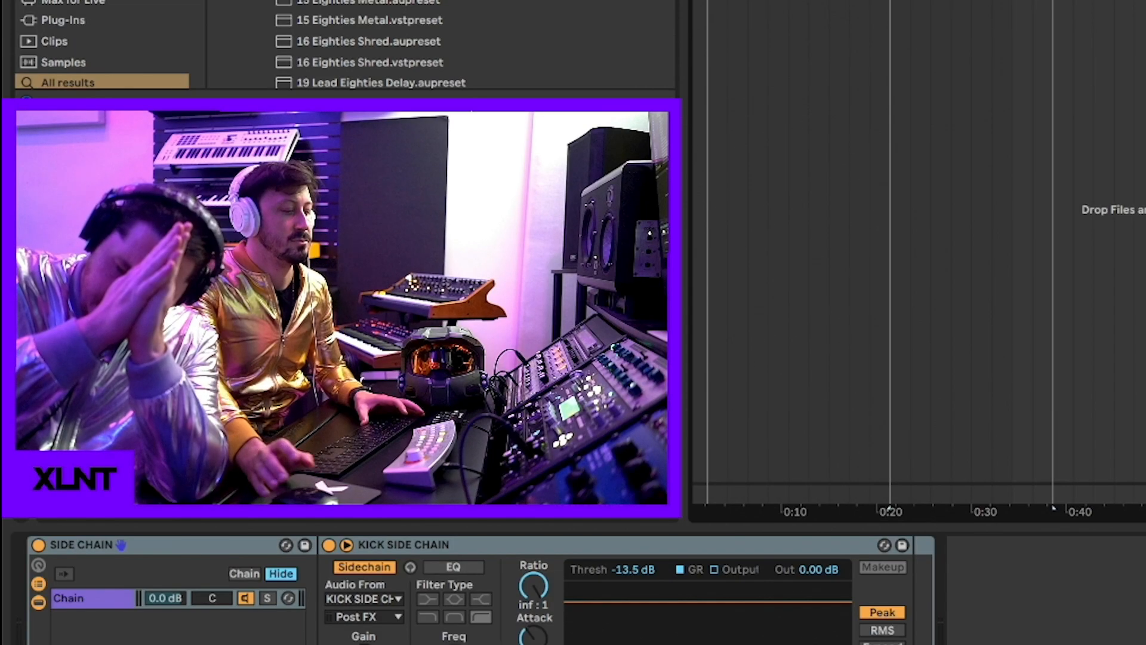